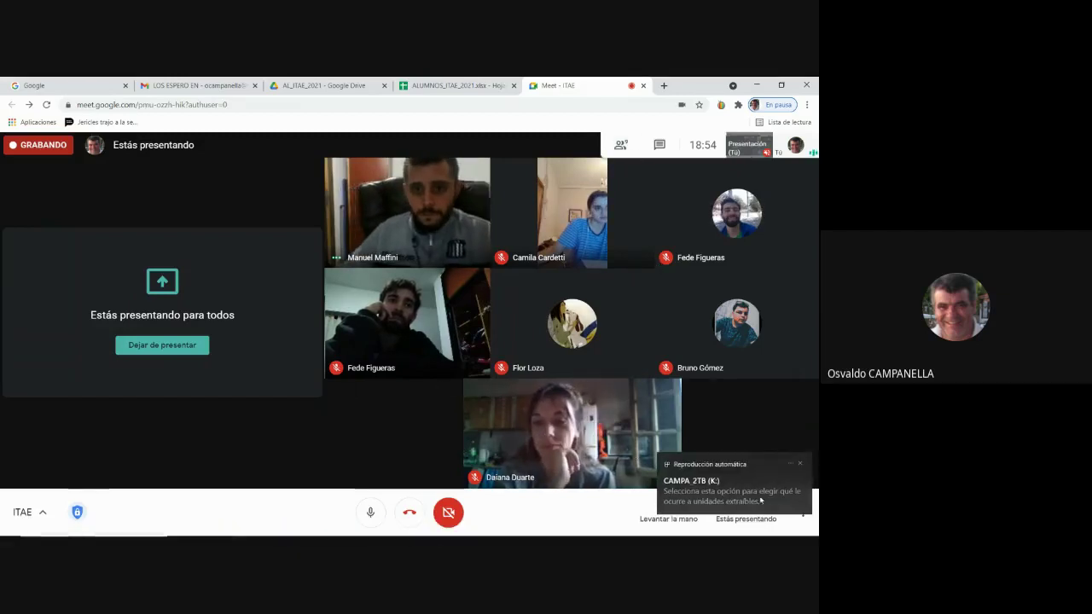
- Browse in File Explorer to the BACKUP\TOSHIBA_1TB\_UNRC folder on the CAMPA_2TB (K:) drive
mouse_move(234, 528)
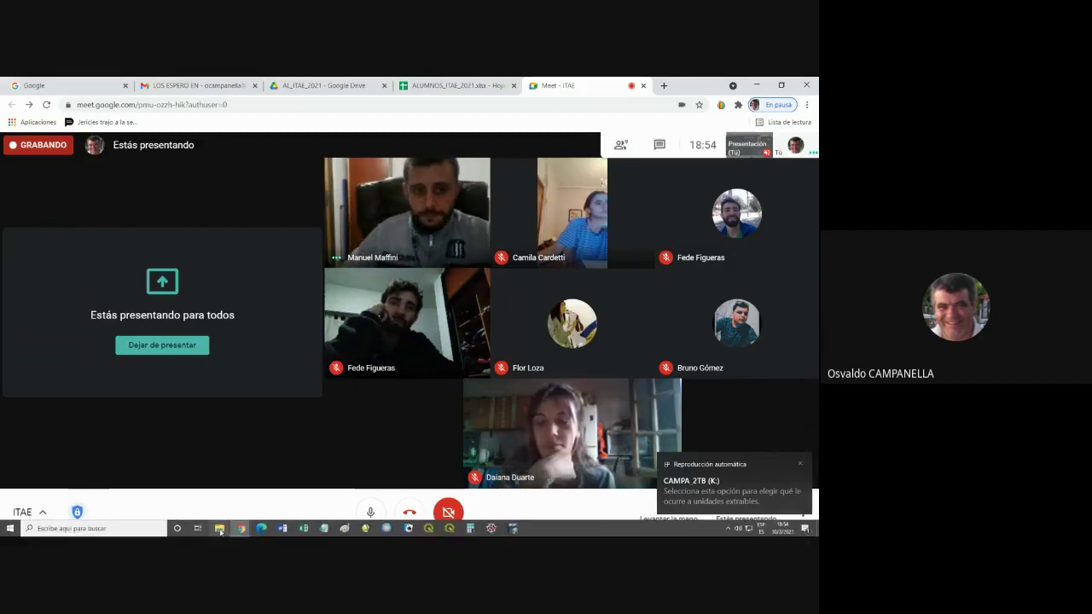
key(super+e)
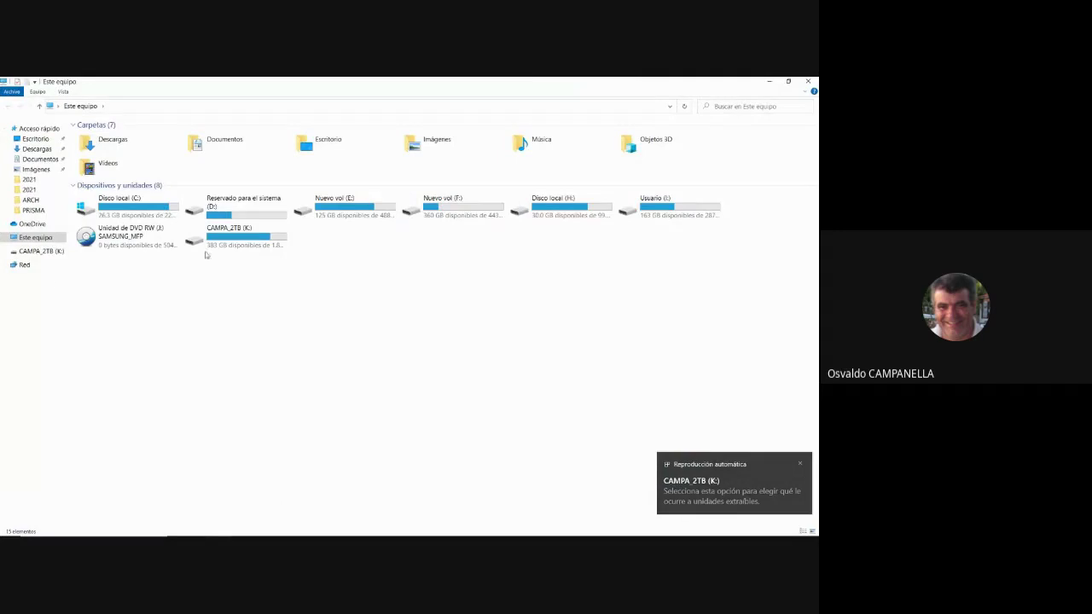
double_click(209, 244)
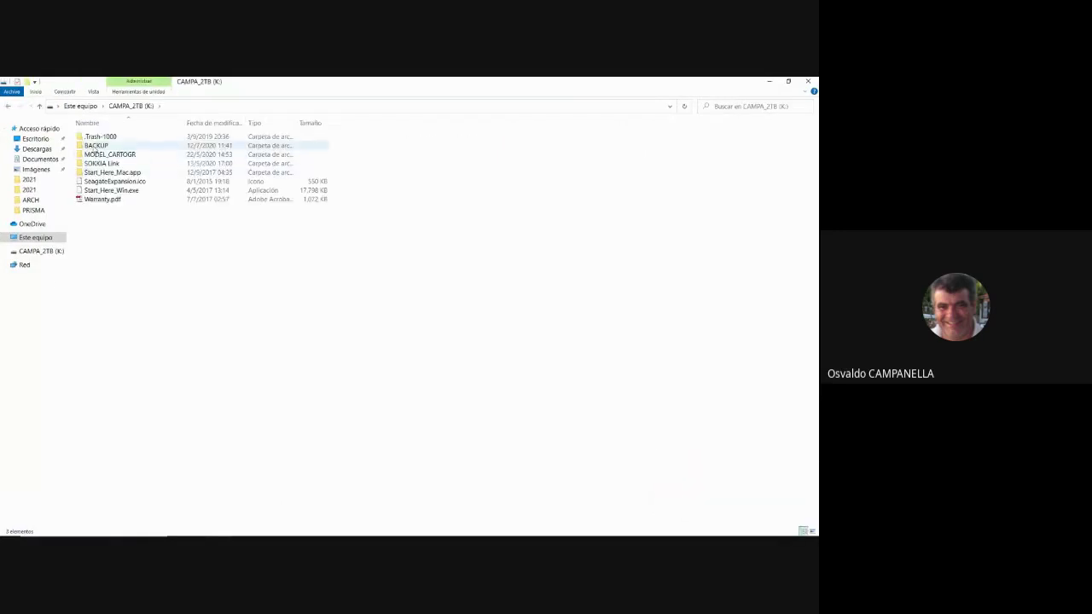
double_click(95, 146)
click(92, 191)
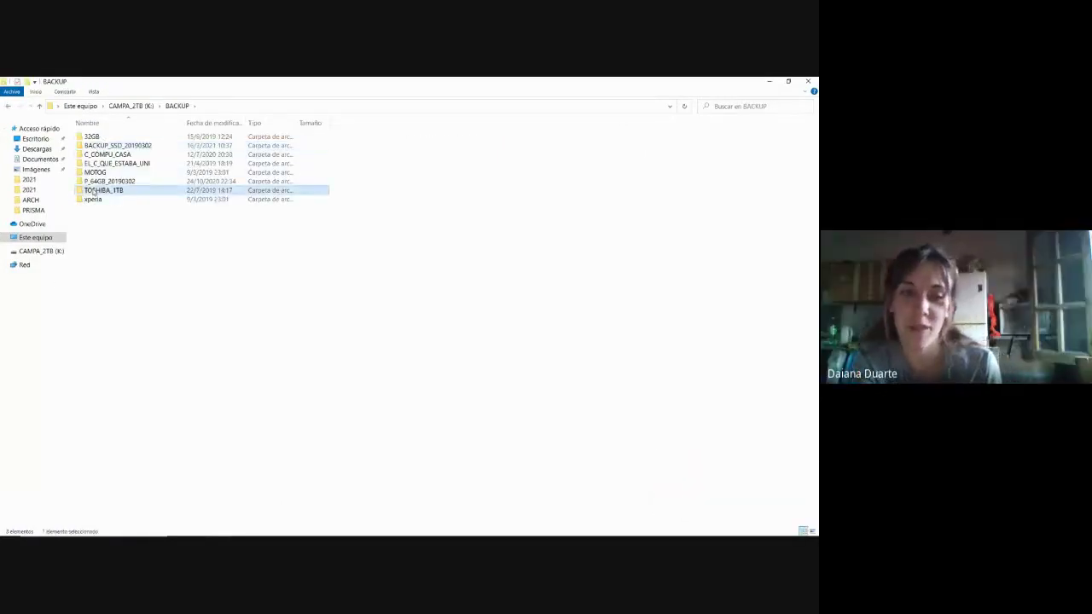
double_click(92, 191)
double_click(92, 137)
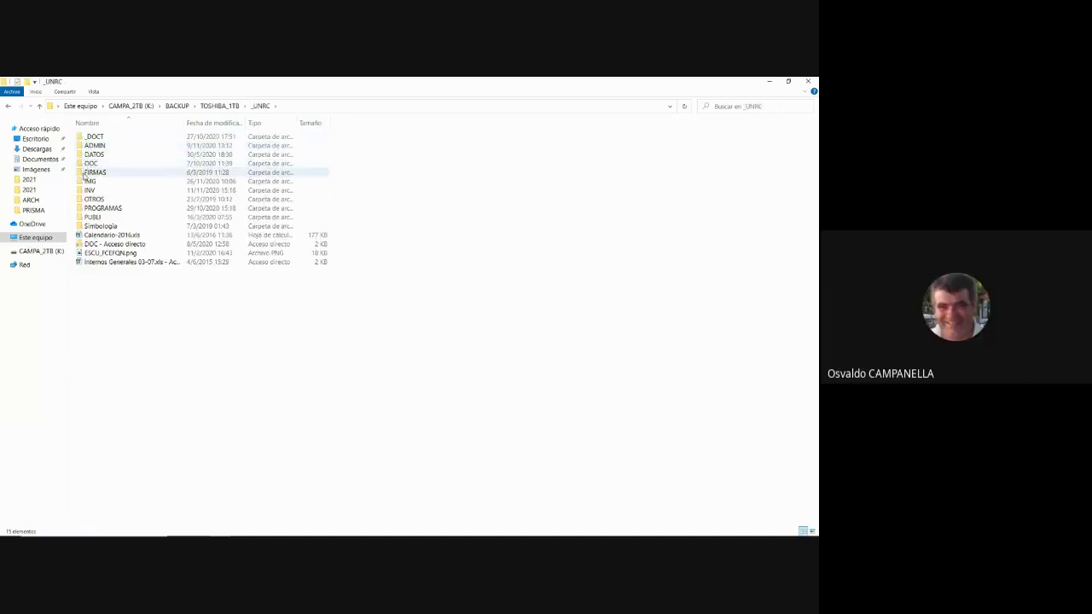
- Go to the DOC\GRADO\ITAE\2021 subfolder and open the GUIA_2021_ITAE_MODULOS_CARTO_SIG.doc activity guide in Word
double_click(89, 163)
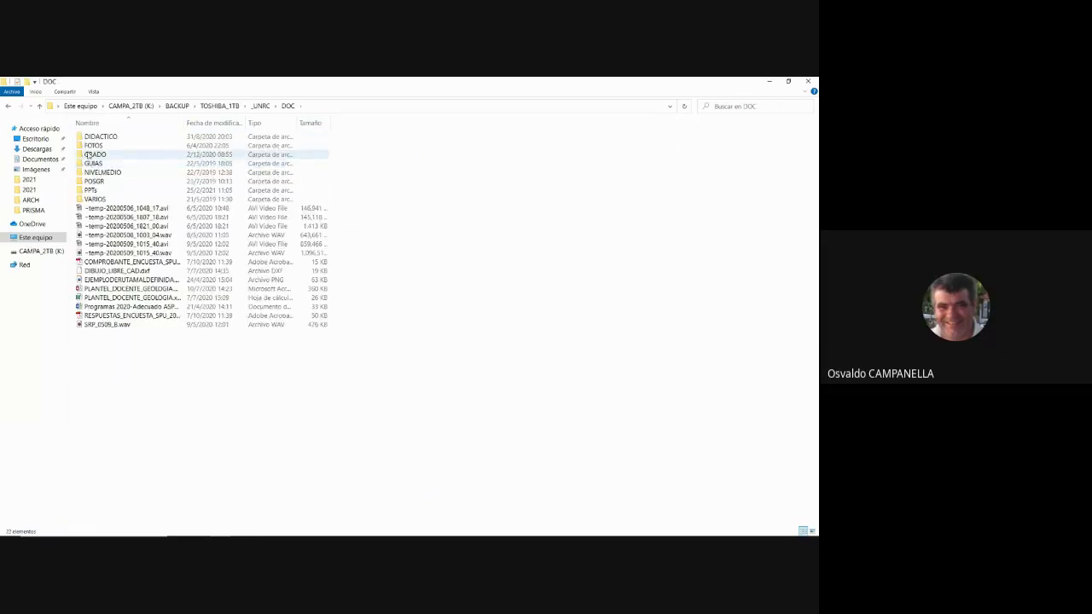
double_click(89, 155)
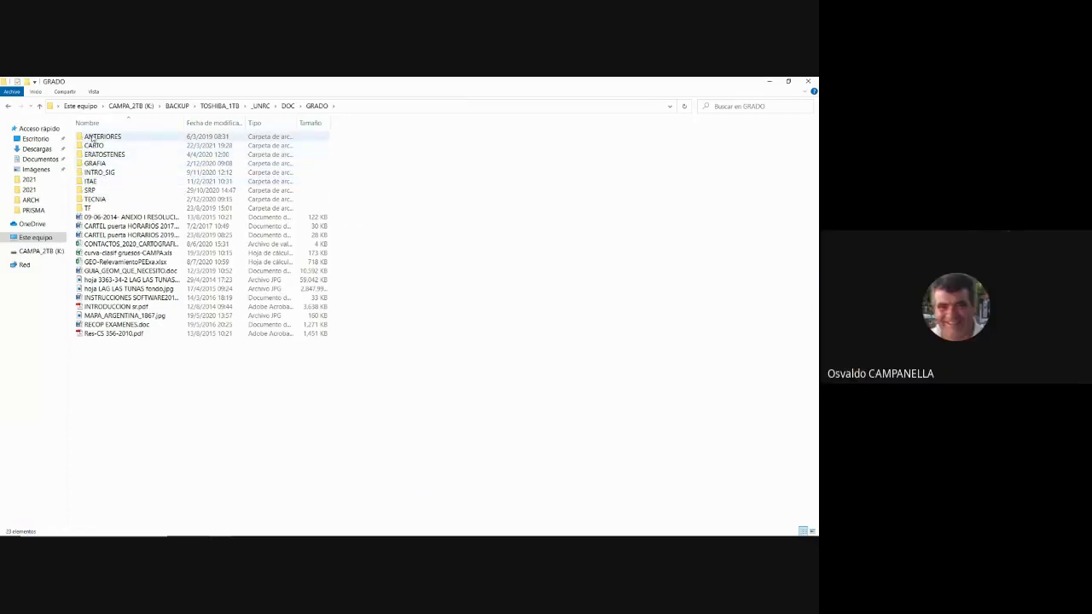
double_click(90, 181)
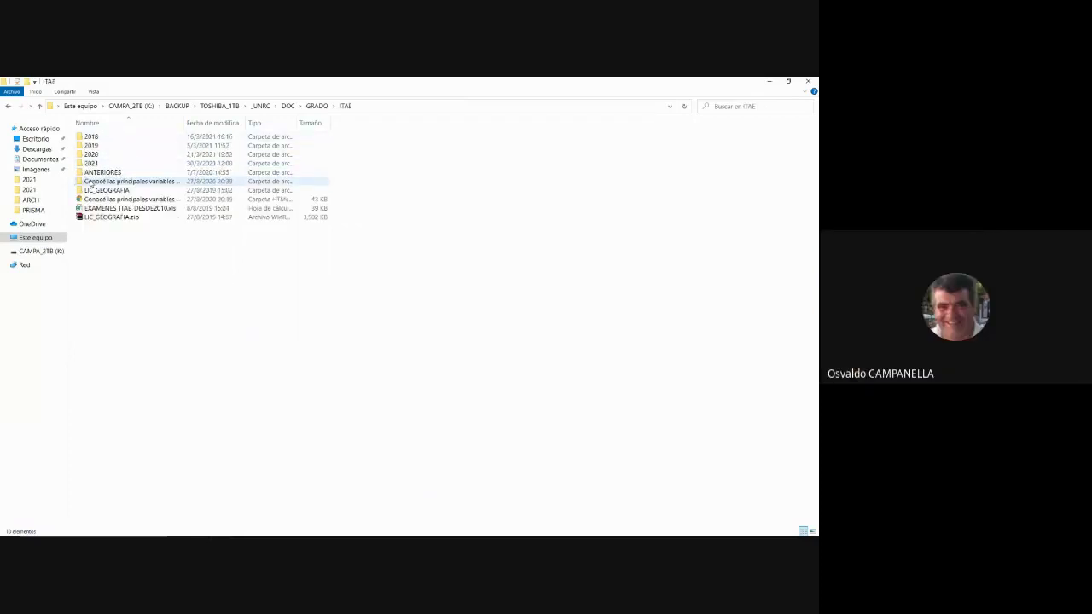
click(91, 164)
double_click(91, 164)
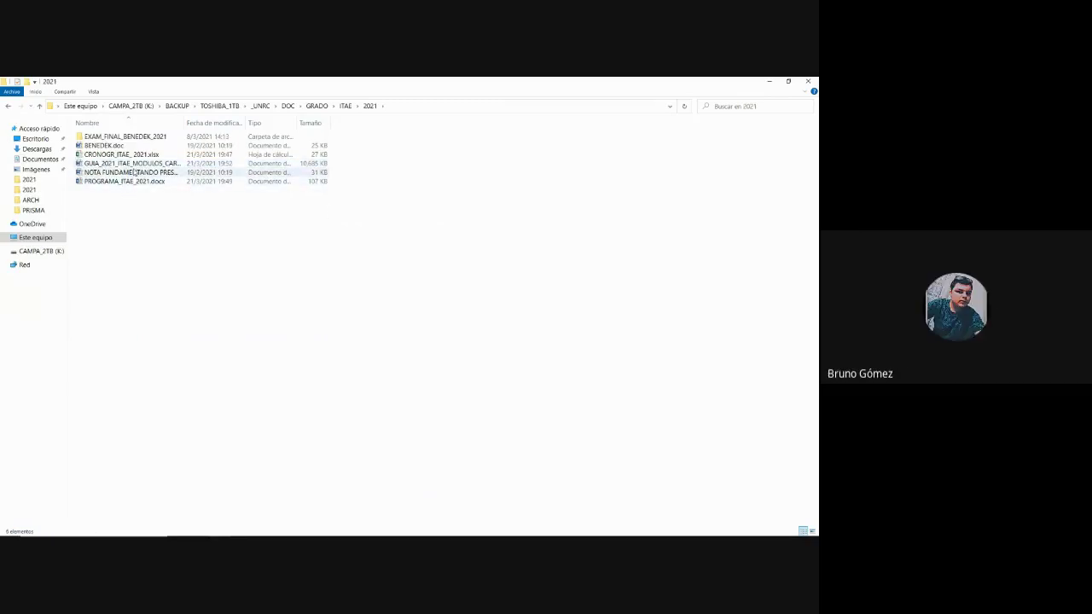
click(134, 164)
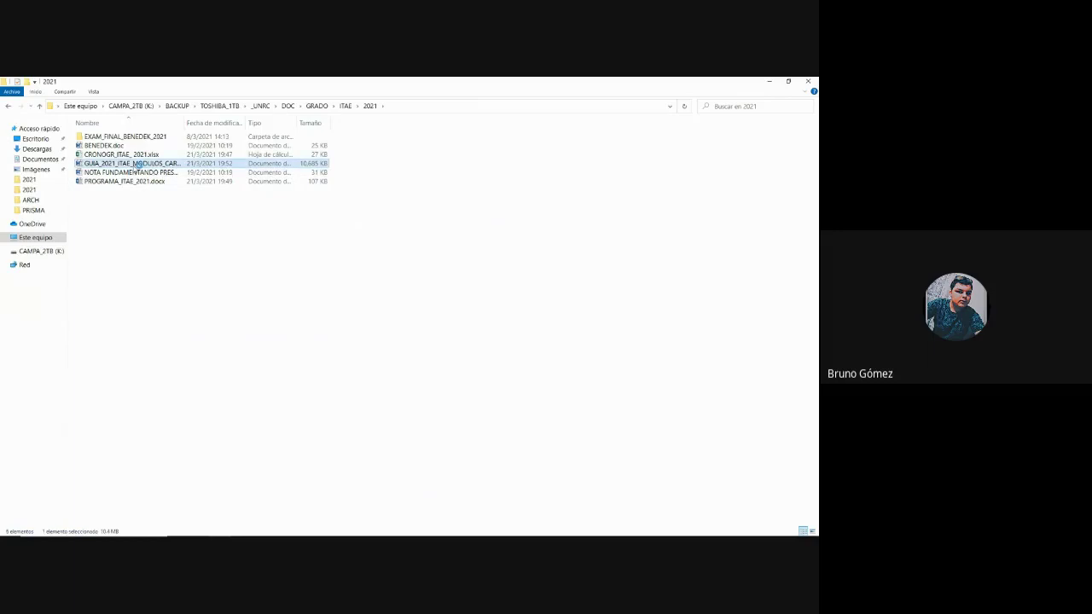
double_click(134, 164)
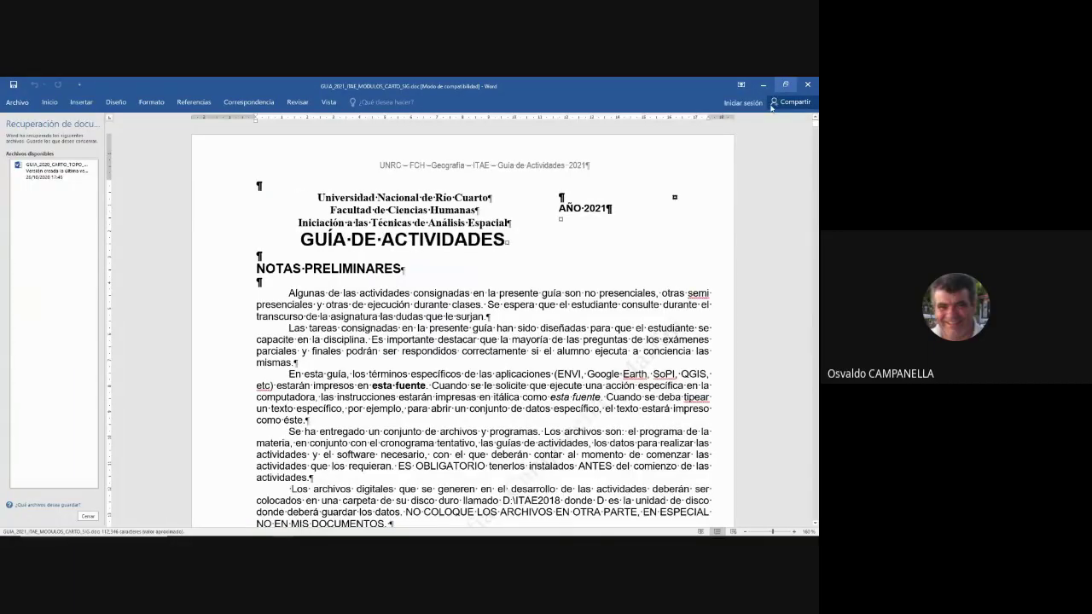
- Look through the activity guide for the section ACTIVIDAD A05: Introducción a la geomática
scroll(507, 390, down, 5)
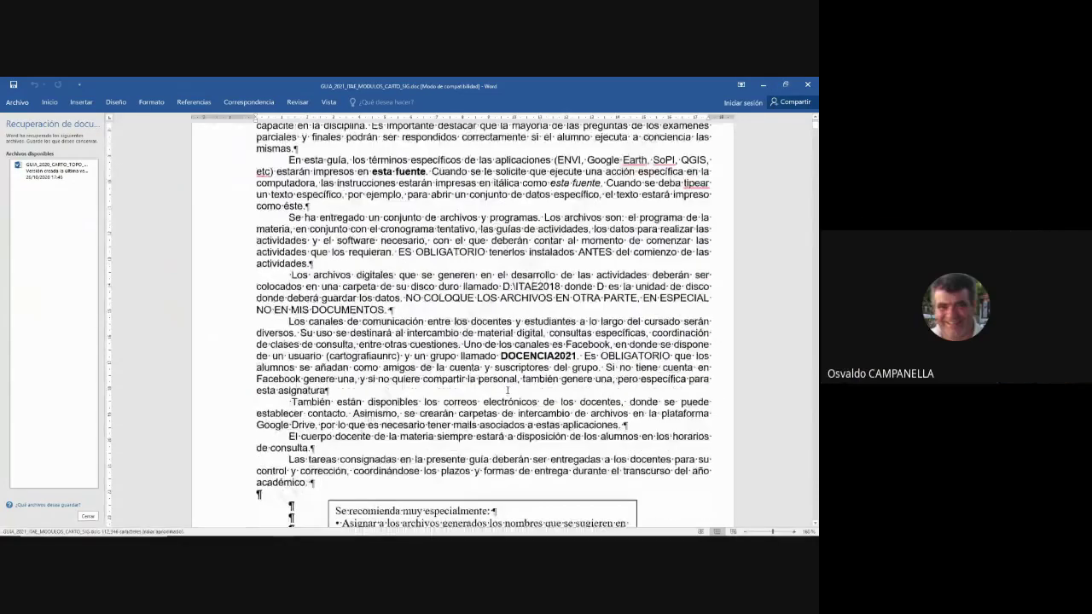
scroll(507, 390, down, 20)
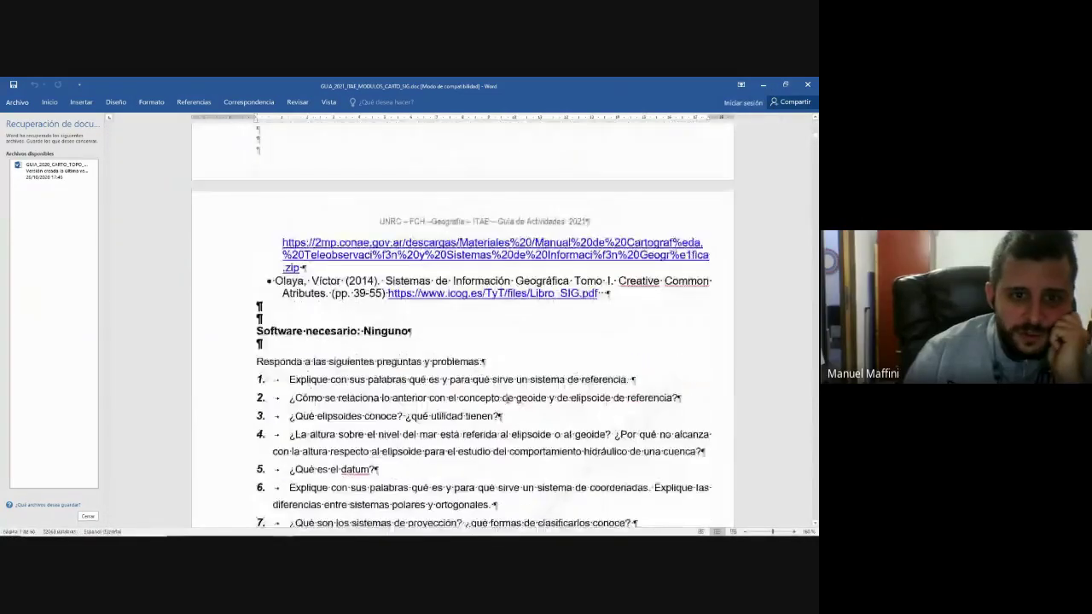
scroll(509, 400, down, 20)
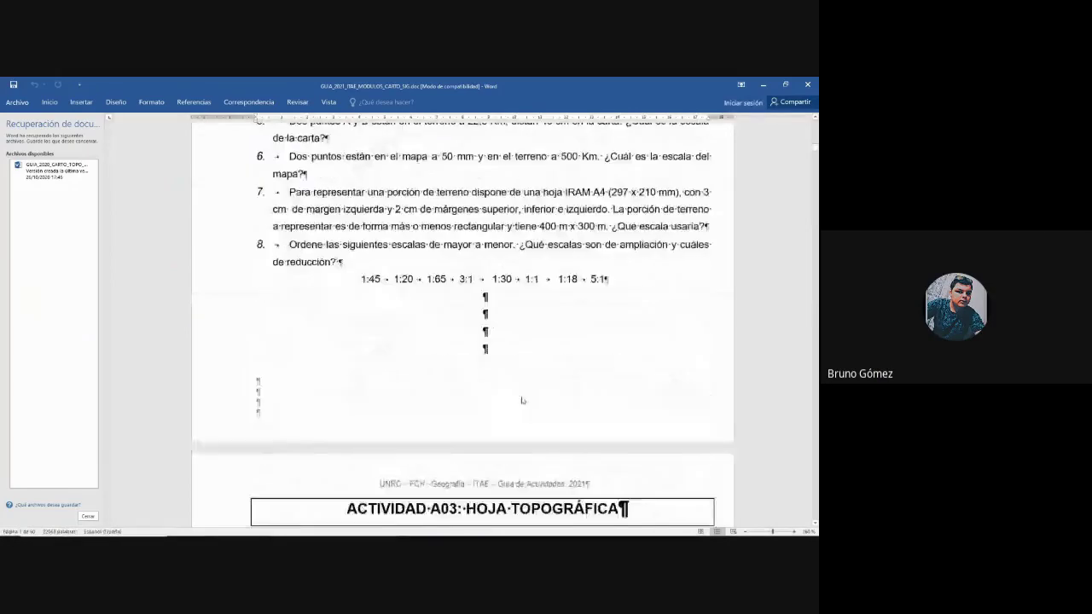
scroll(524, 402, down, 20)
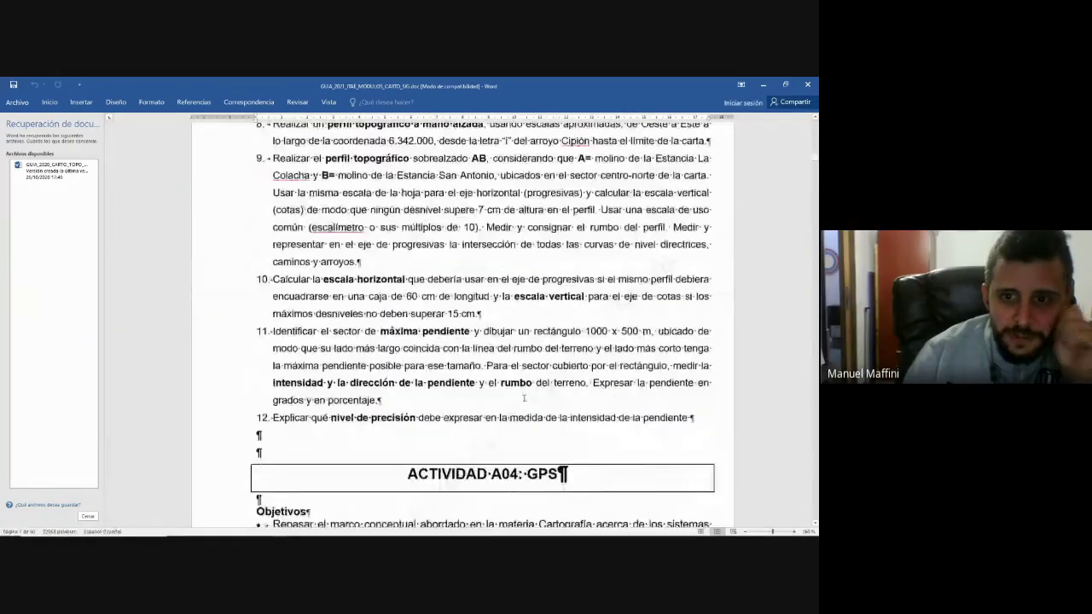
scroll(524, 401, down, 20)
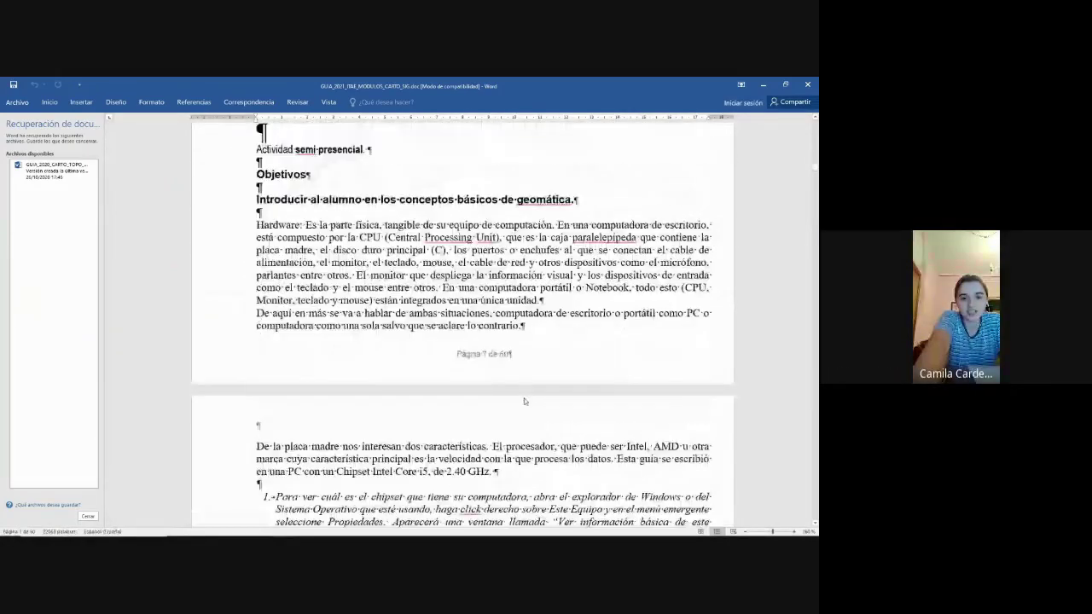
scroll(525, 400, down, 6)
scroll(525, 398, up, 4)
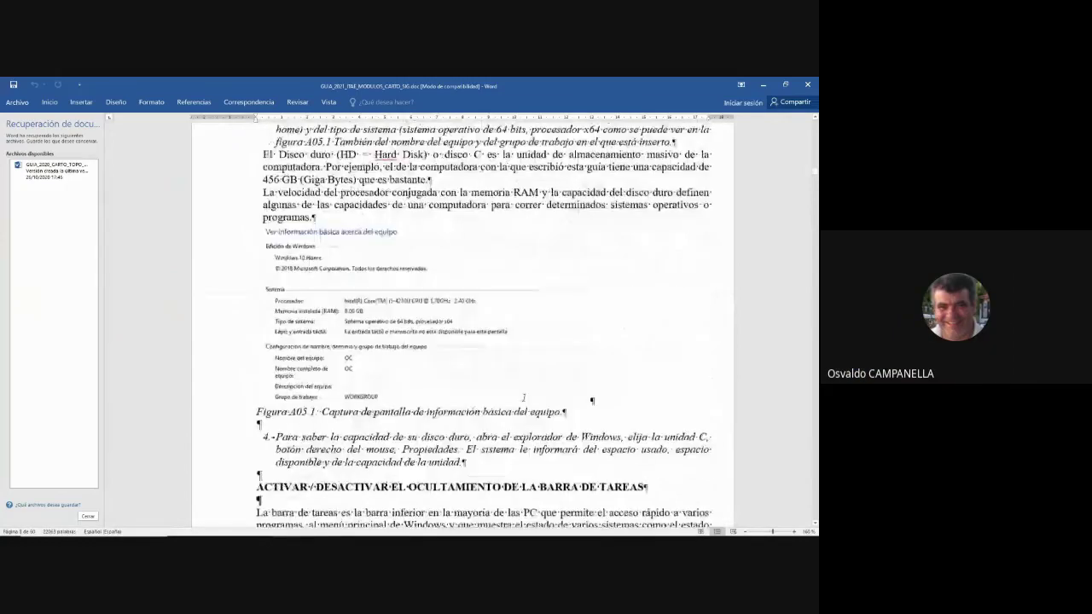
scroll(525, 398, up, 10)
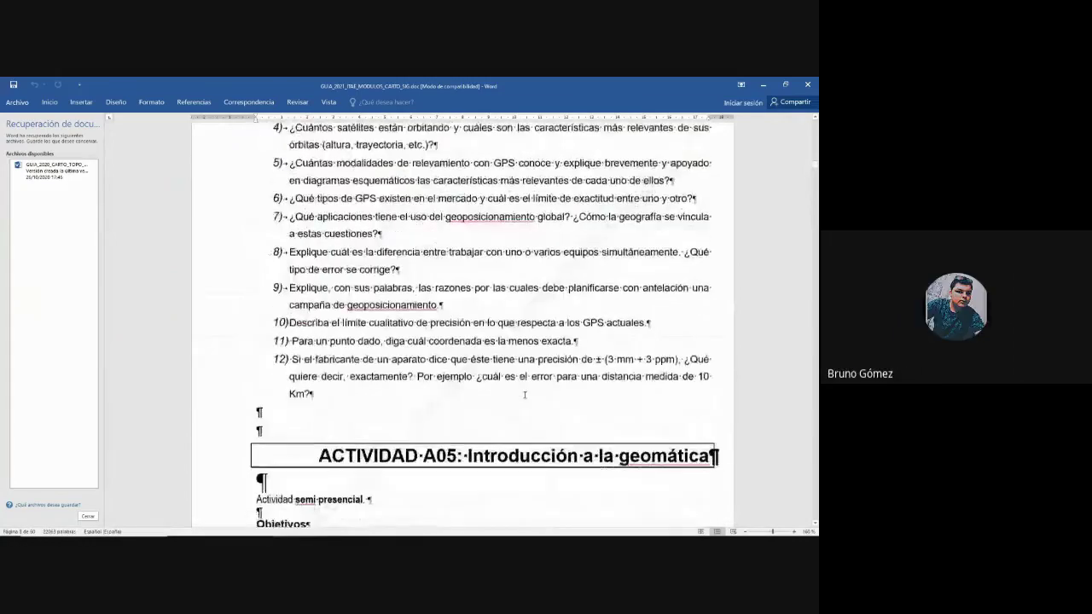
scroll(462, 324, down, 3)
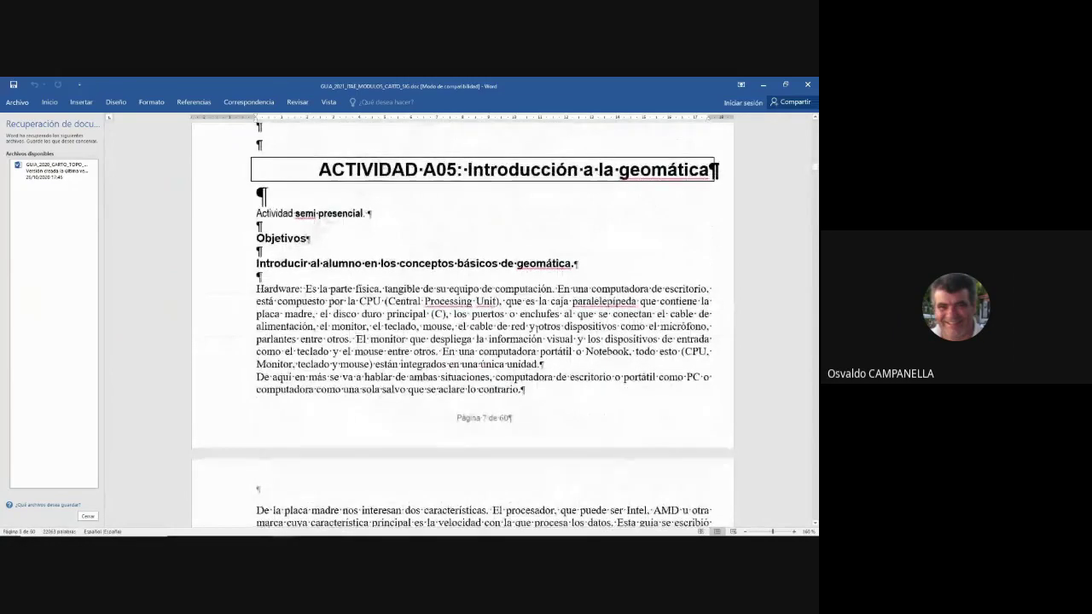
scroll(462, 324, down, 1)
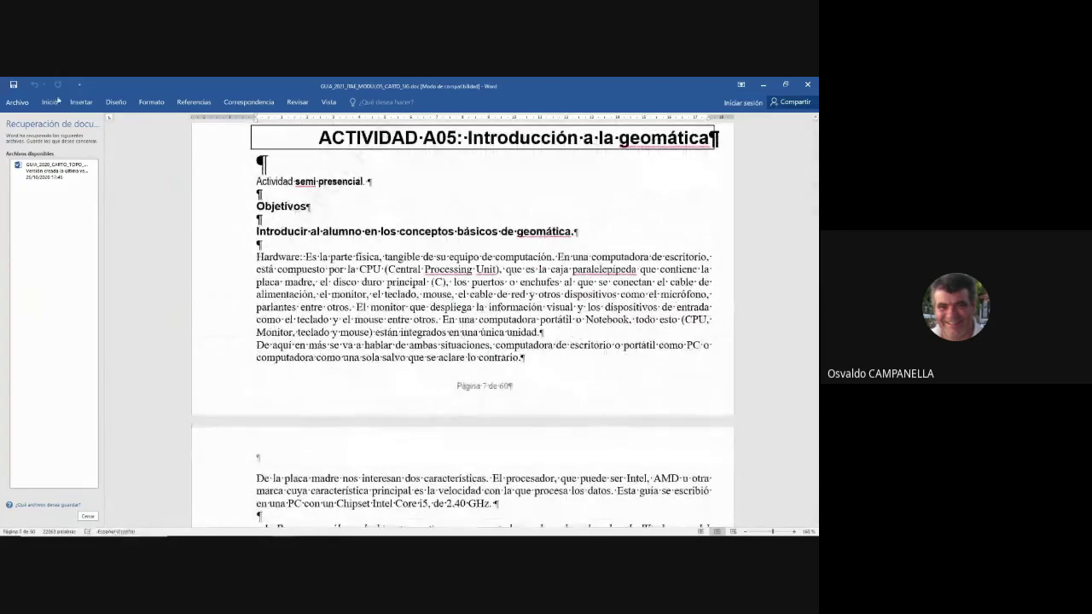
- Enlarge the page display for easier reading and close the document recovery pane
ctrl+scroll(504, 307, up, 3)
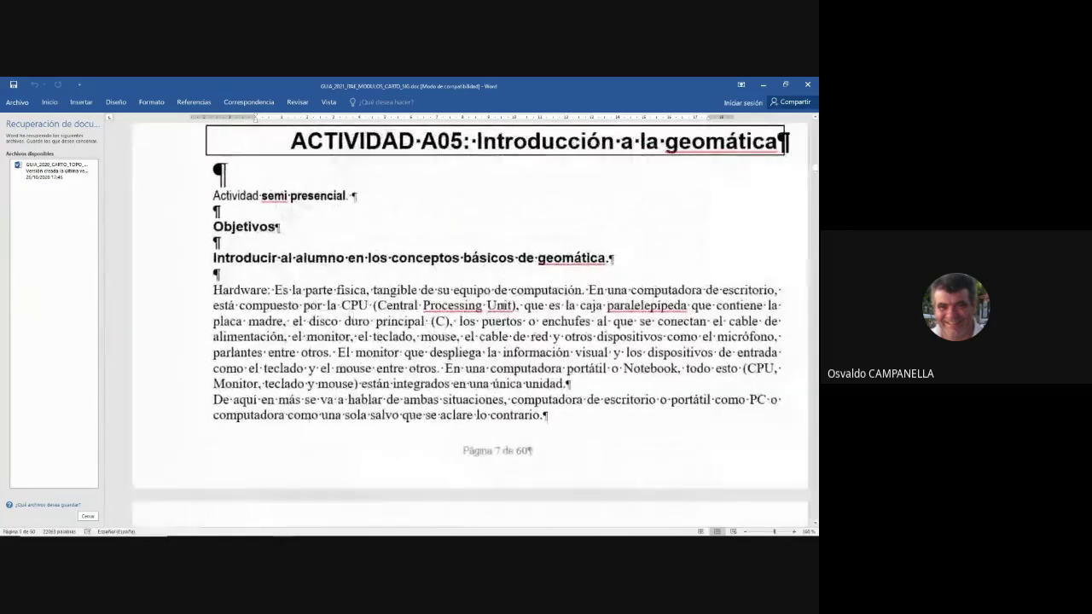
ctrl+scroll(504, 300, up, 1)
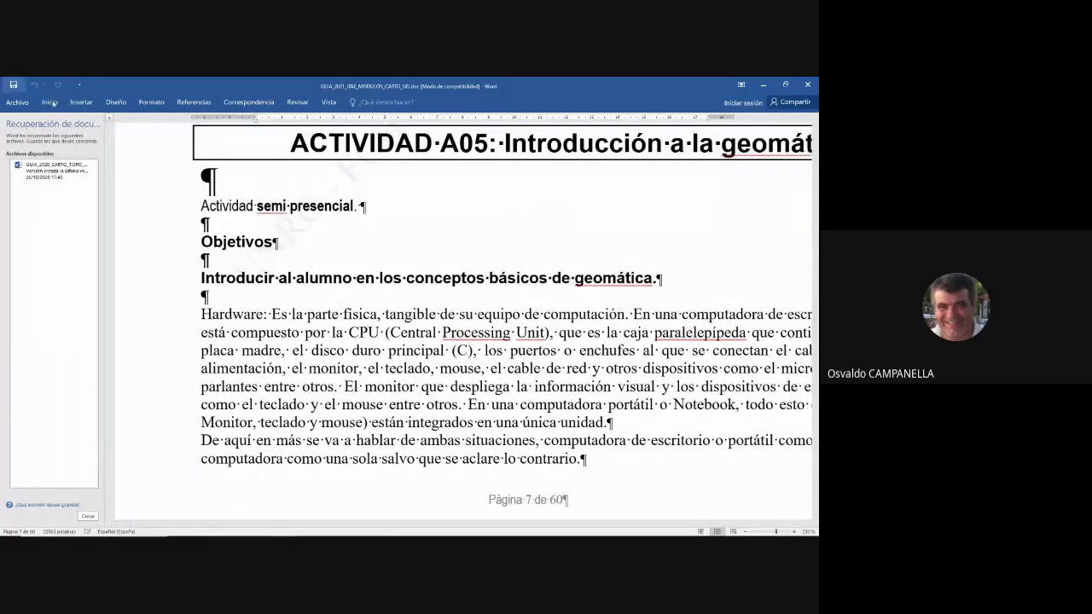
click(82, 517)
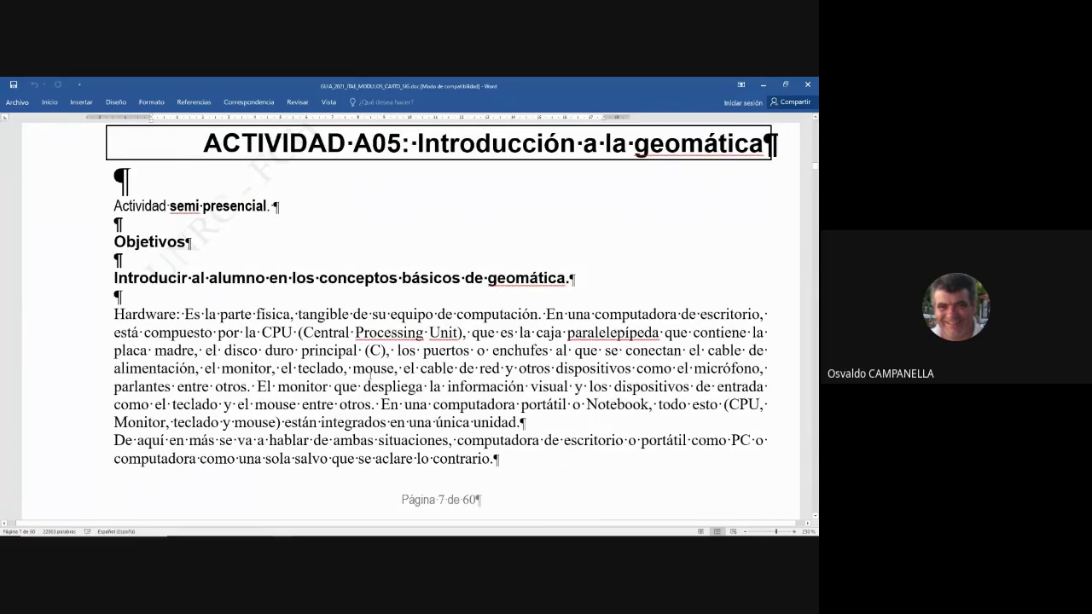
- Switch to the Google Meet call to check on the participants
key(alt+Tab)
key(alt+Tab)
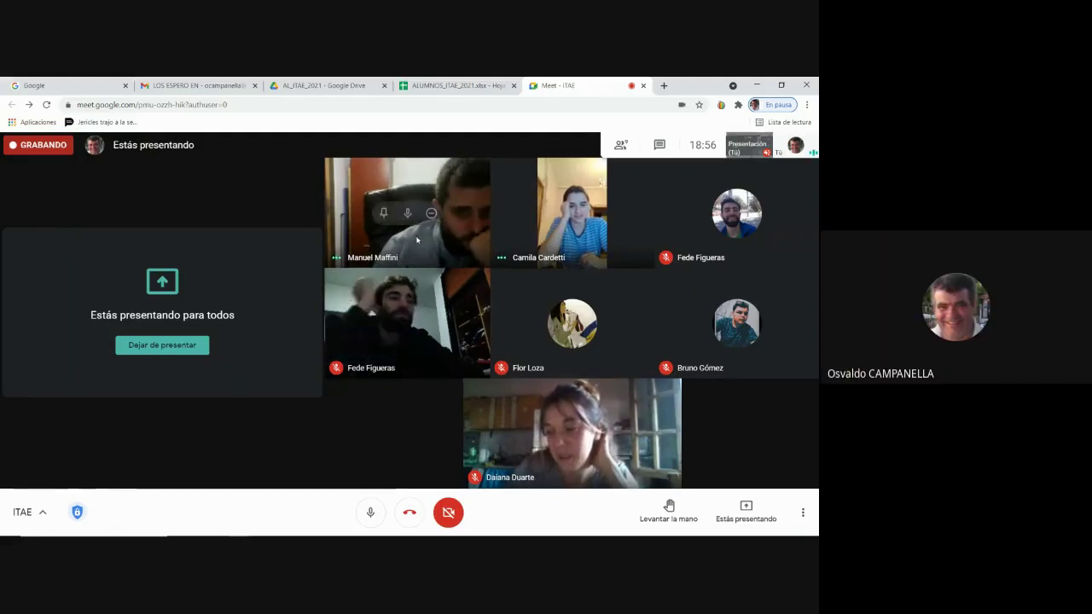
mouse_move(419, 238)
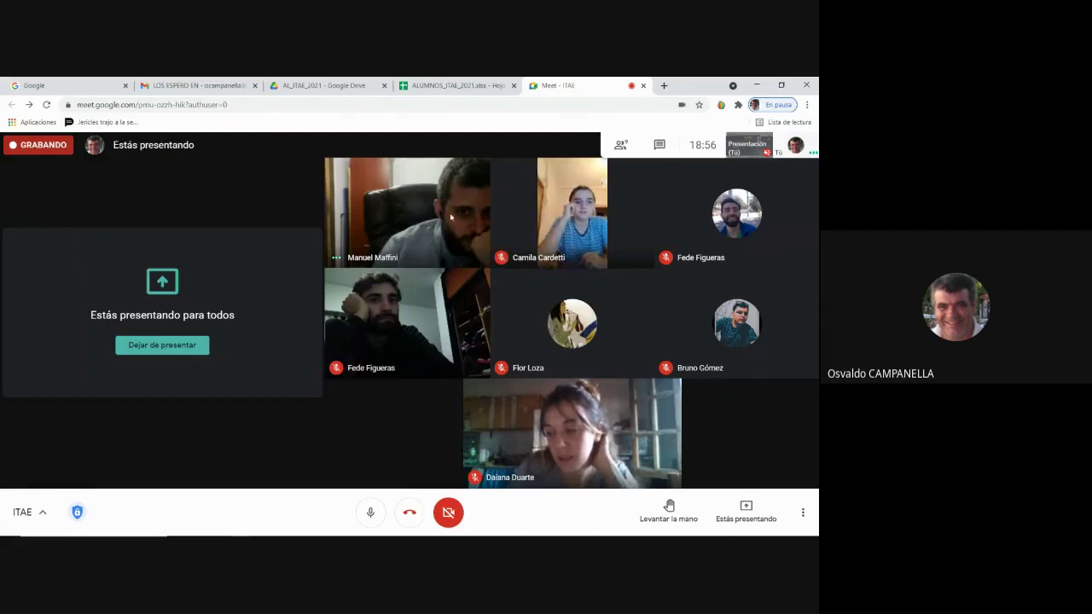
mouse_move(30, 524)
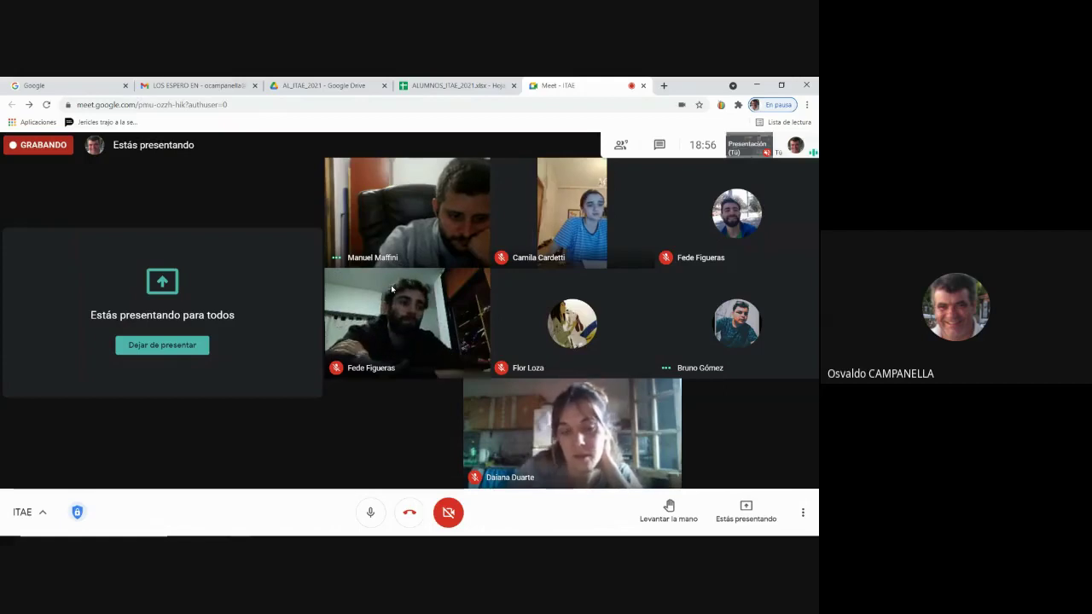
mouse_move(391, 290)
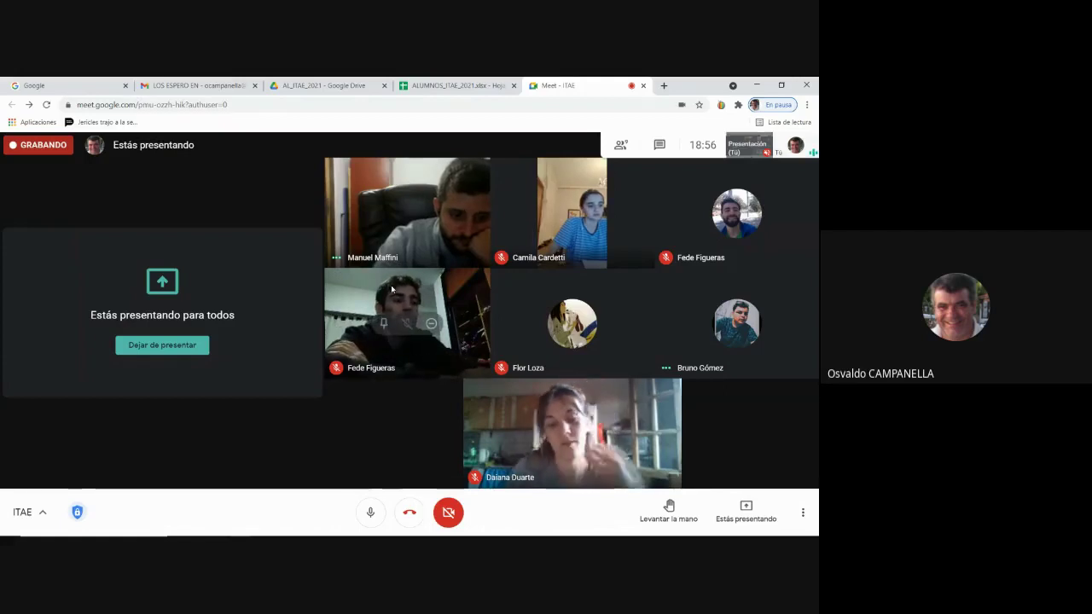
- Switch to File Explorer and open the properties of Este equipo to view the device specifications
key(super+e)
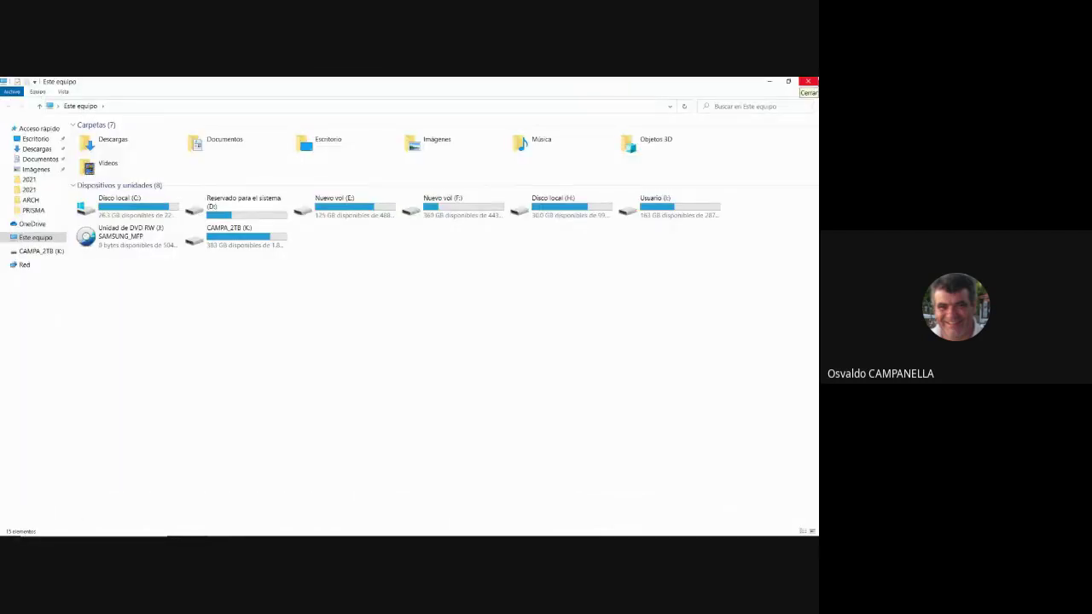
click(804, 82)
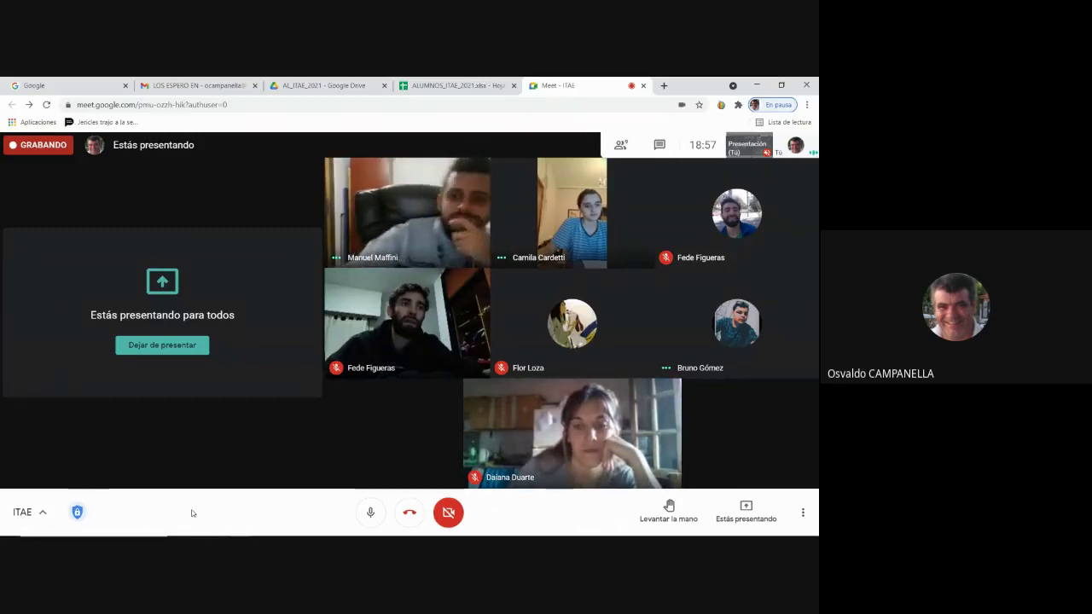
key(alt+Tab)
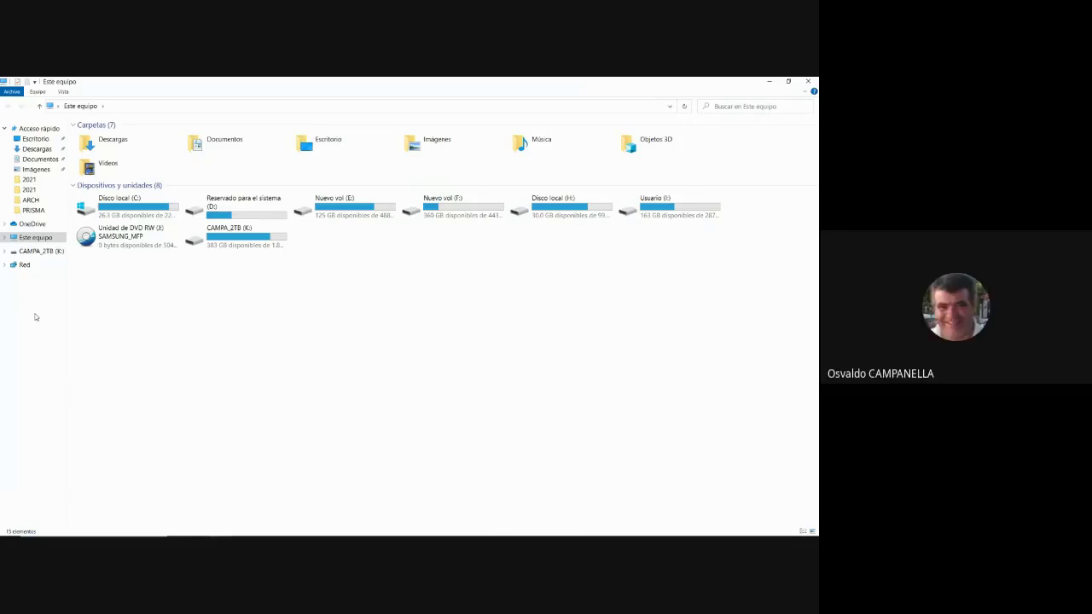
right_click(40, 241)
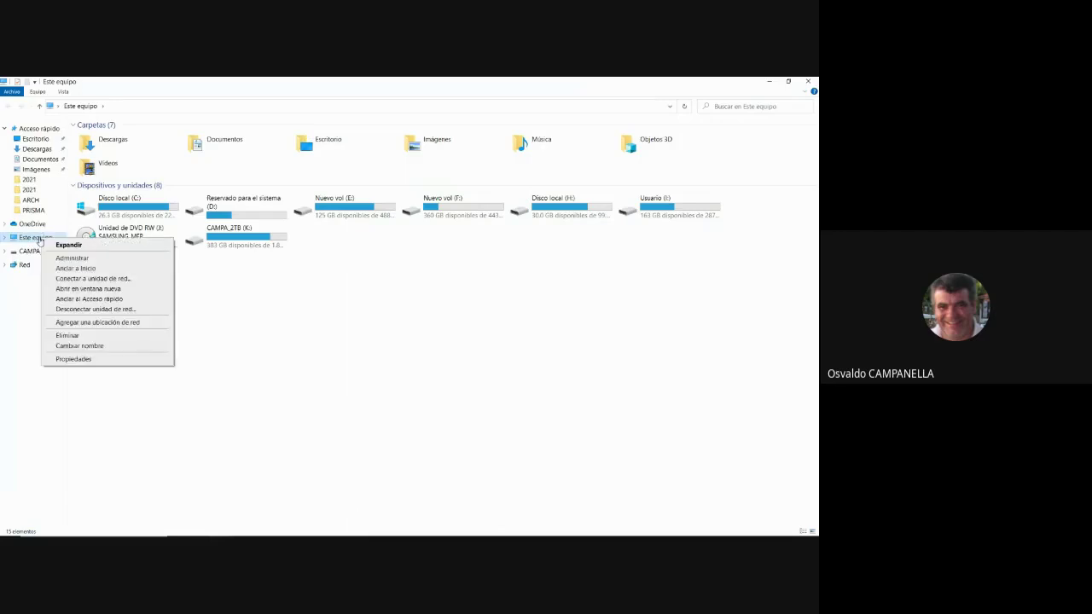
click(74, 359)
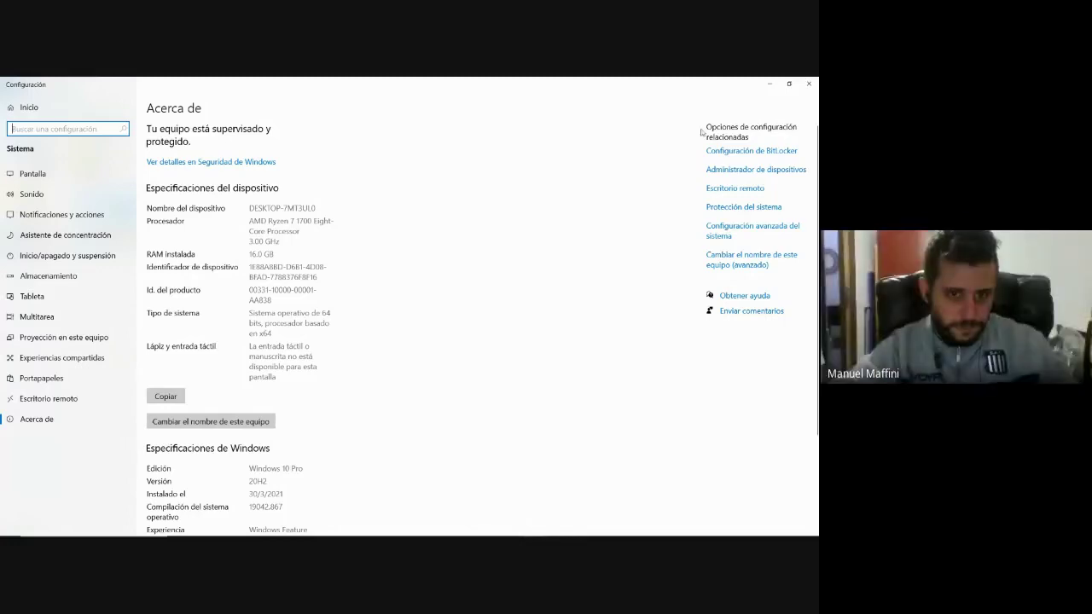
- Minimize the Settings, Meet and File Explorer windows to return to the activity guide in Word
click(767, 83)
click(761, 78)
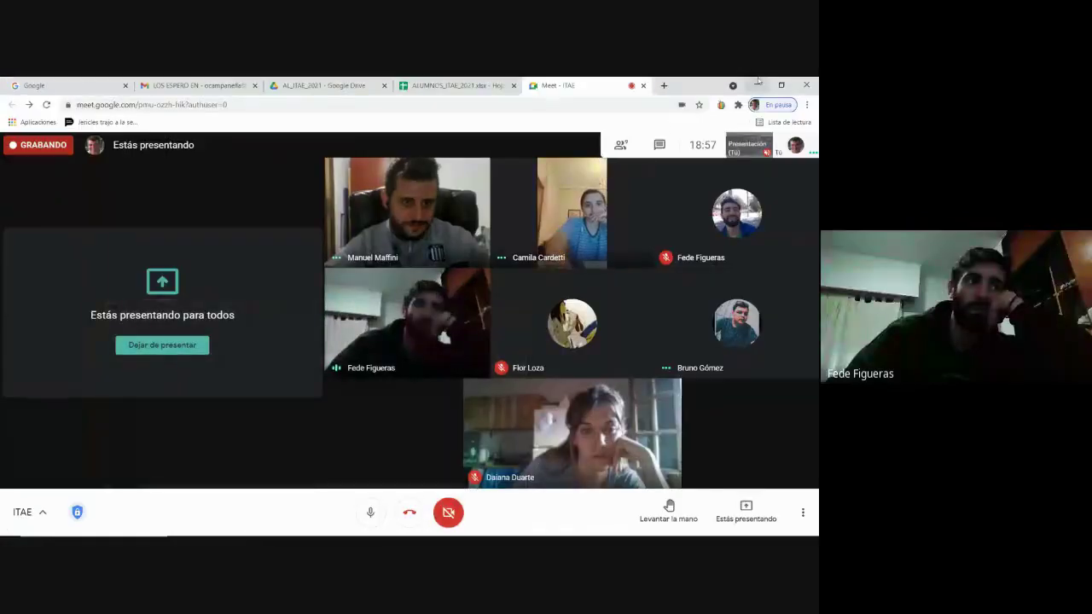
click(758, 82)
right_click(447, 240)
click(770, 80)
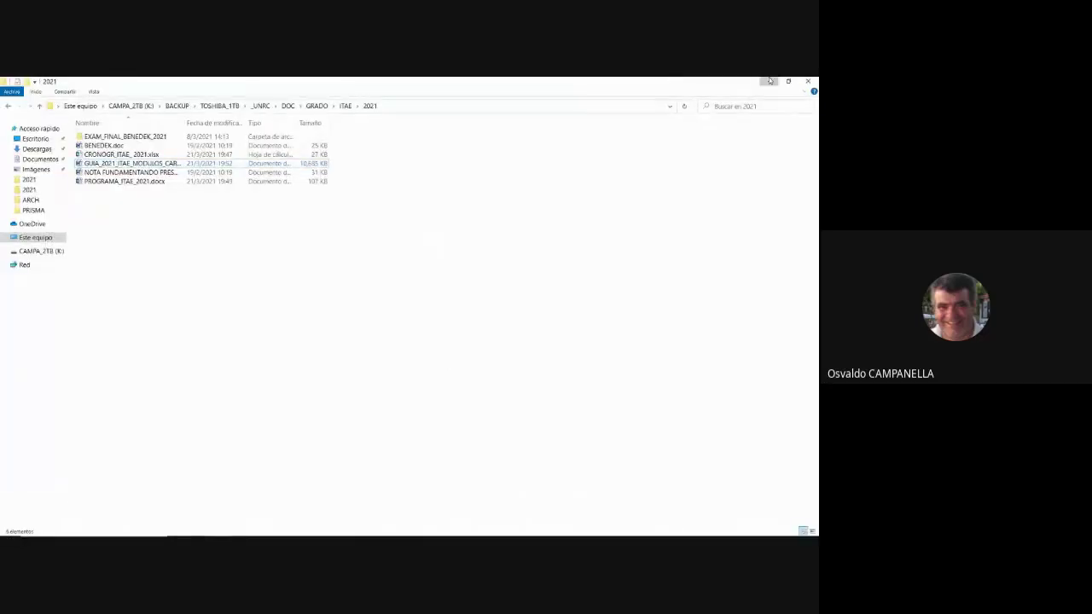
click(770, 80)
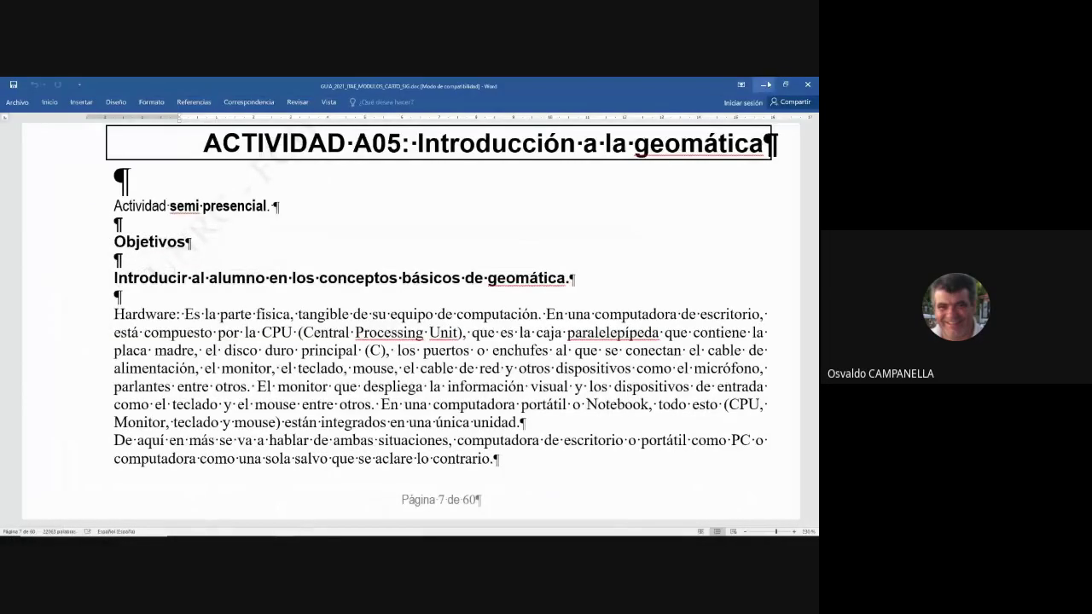
- Minimize the Word guide to reach the desktop, view the display settings and close them
click(766, 85)
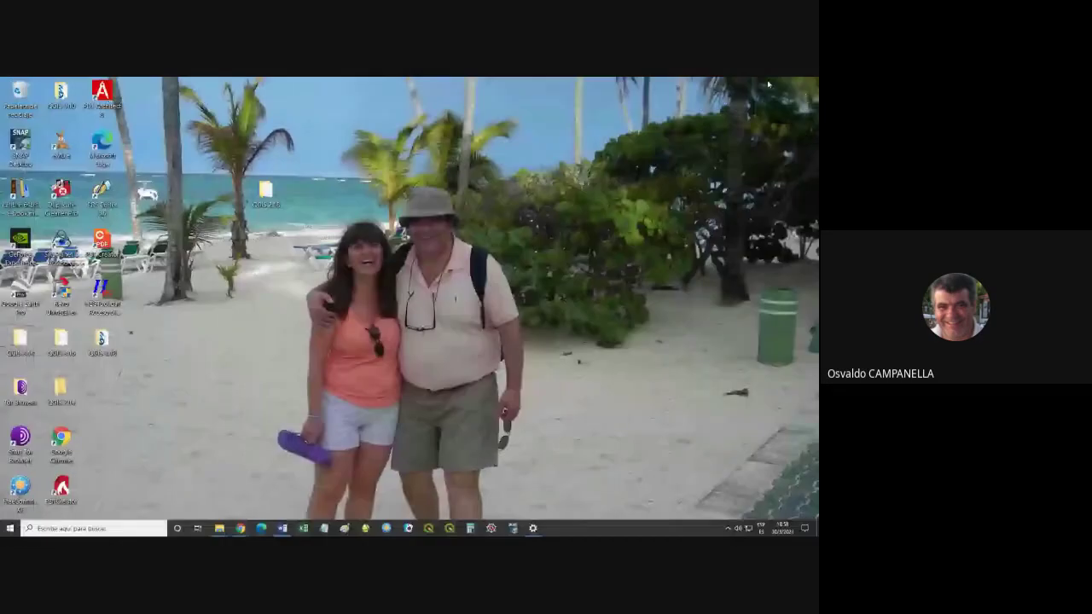
right_click(461, 305)
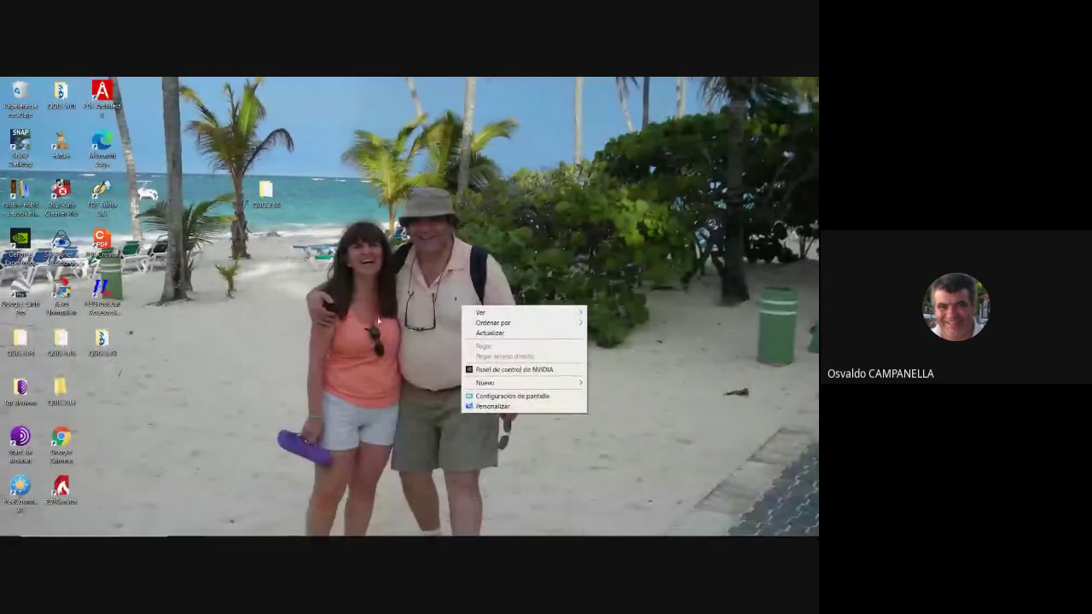
click(499, 396)
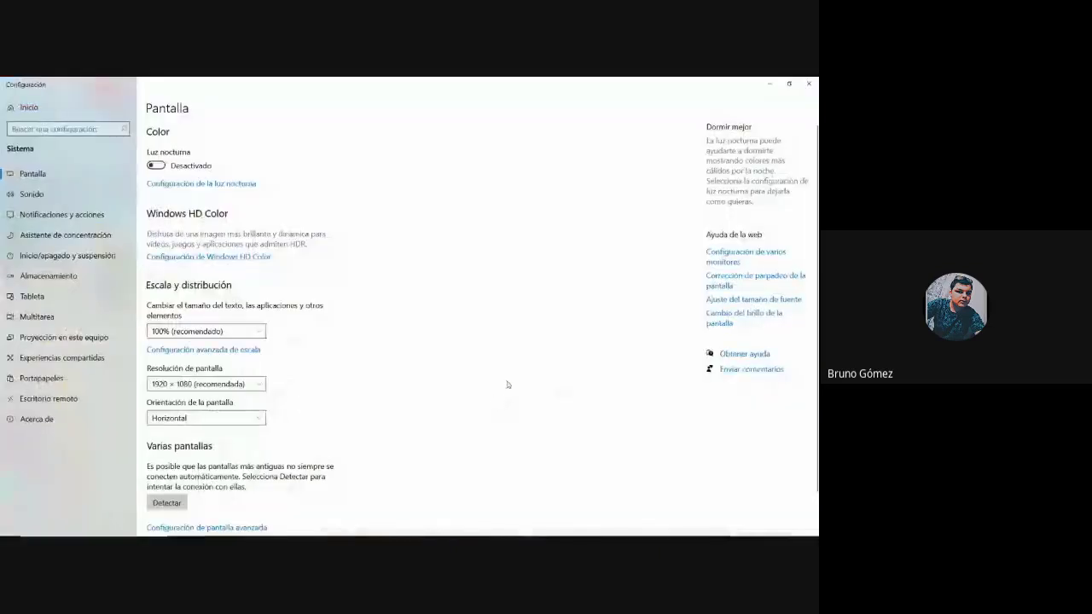
click(808, 84)
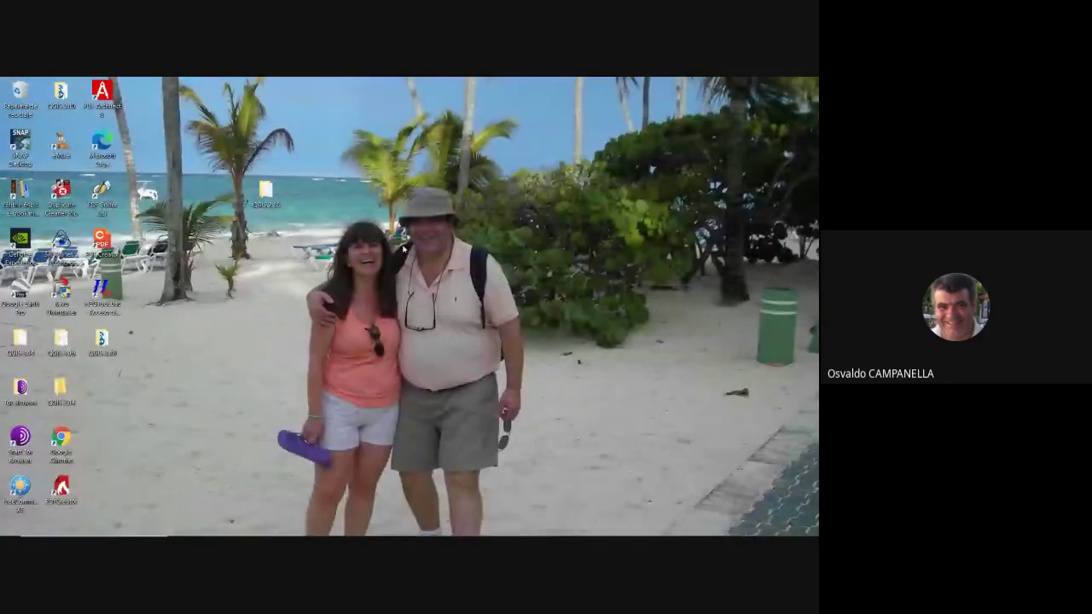
- View the desktop background options in the personalization settings and close them
right_click(528, 258)
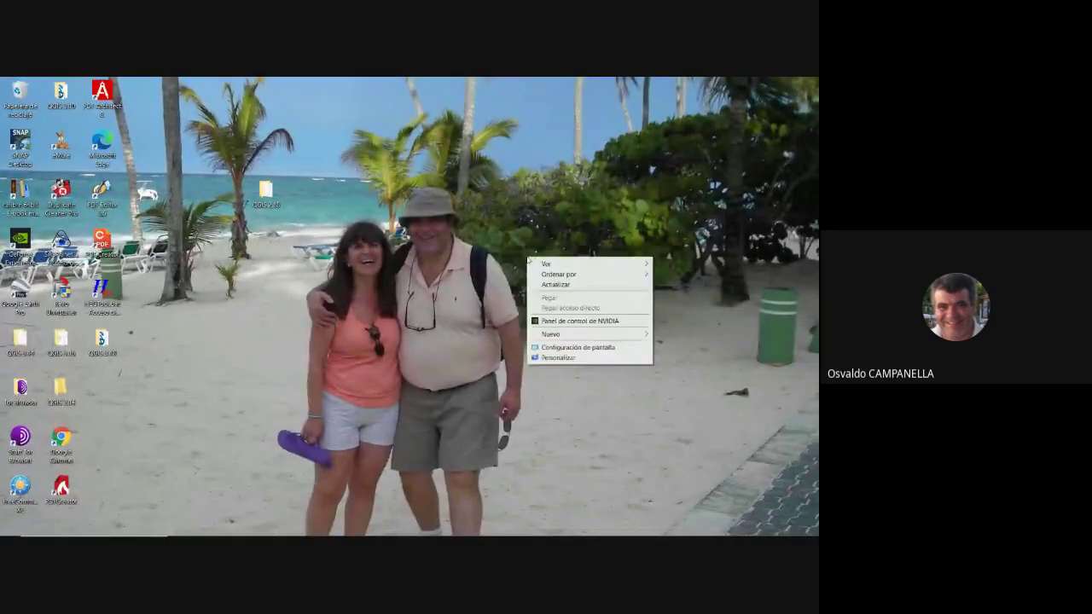
click(558, 357)
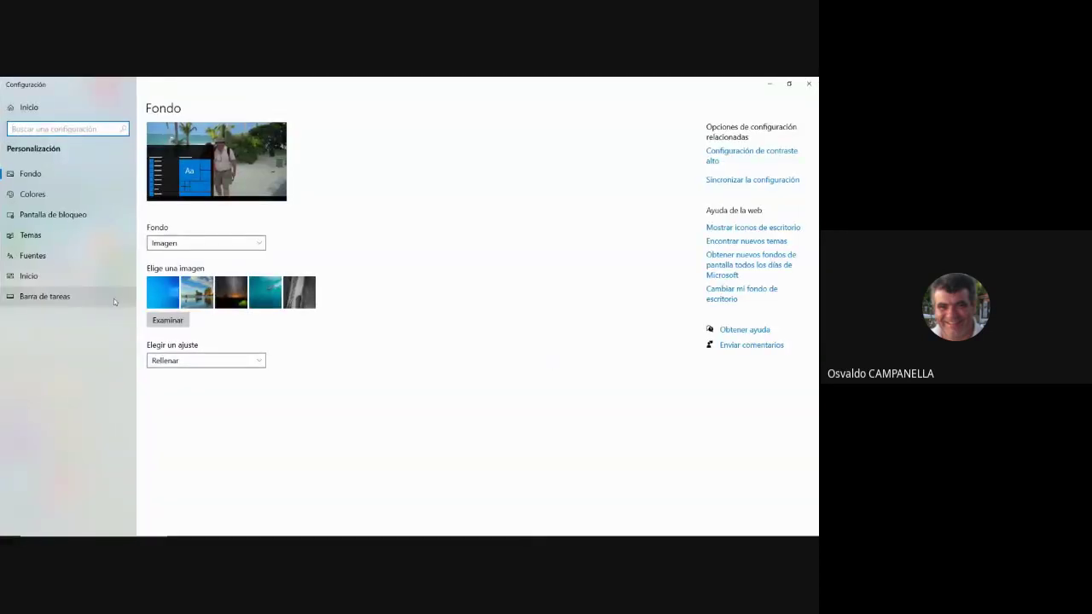
click(808, 83)
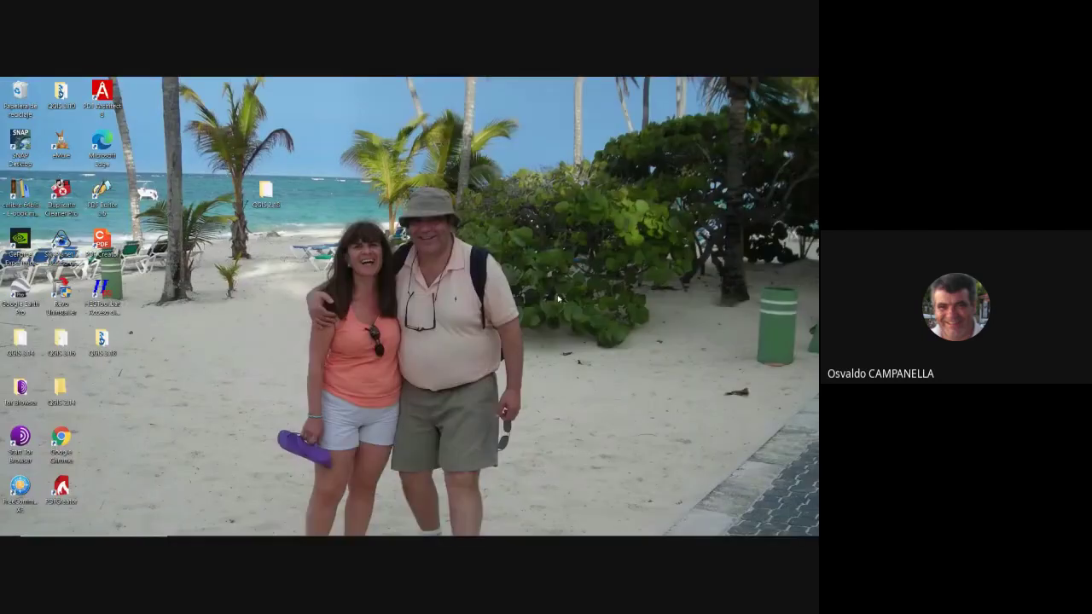
- Reduce the screen resolution in the display settings, keep the change and minimize the Settings window
right_click(478, 341)
click(528, 440)
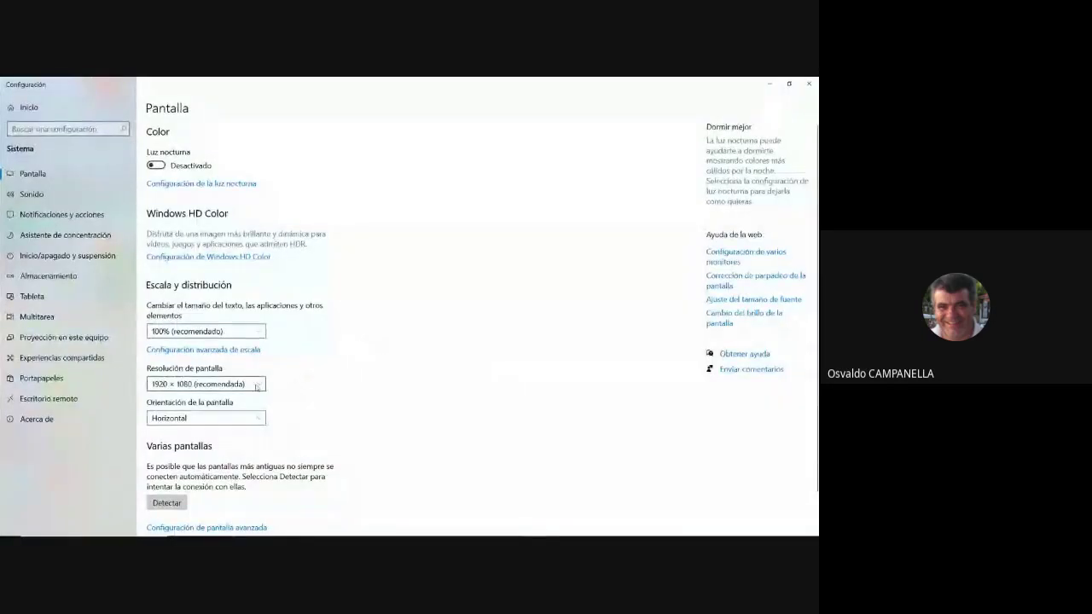
click(257, 384)
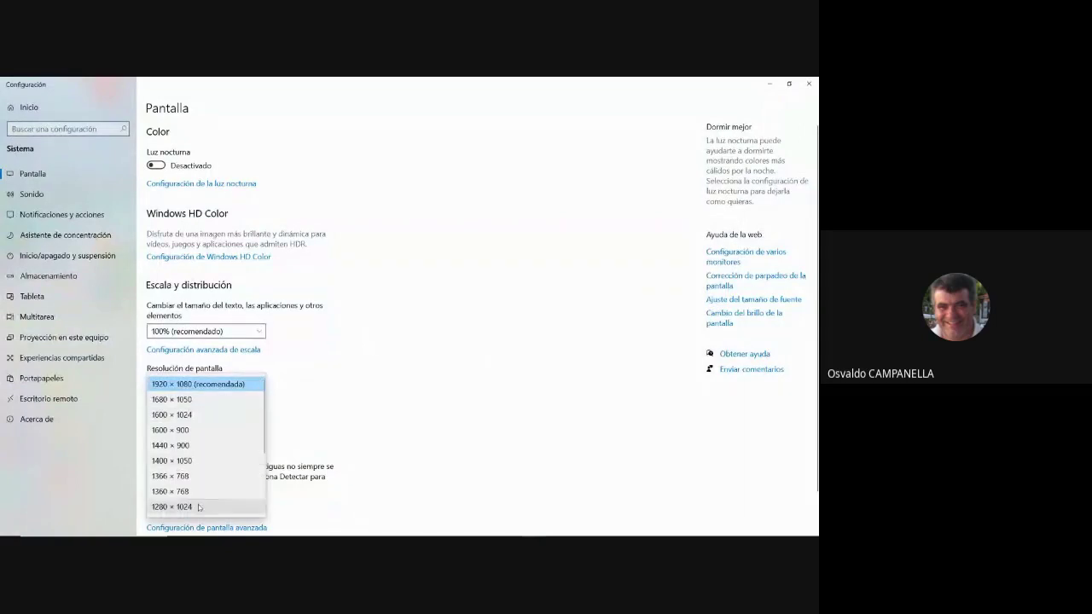
scroll(199, 507, down, 5)
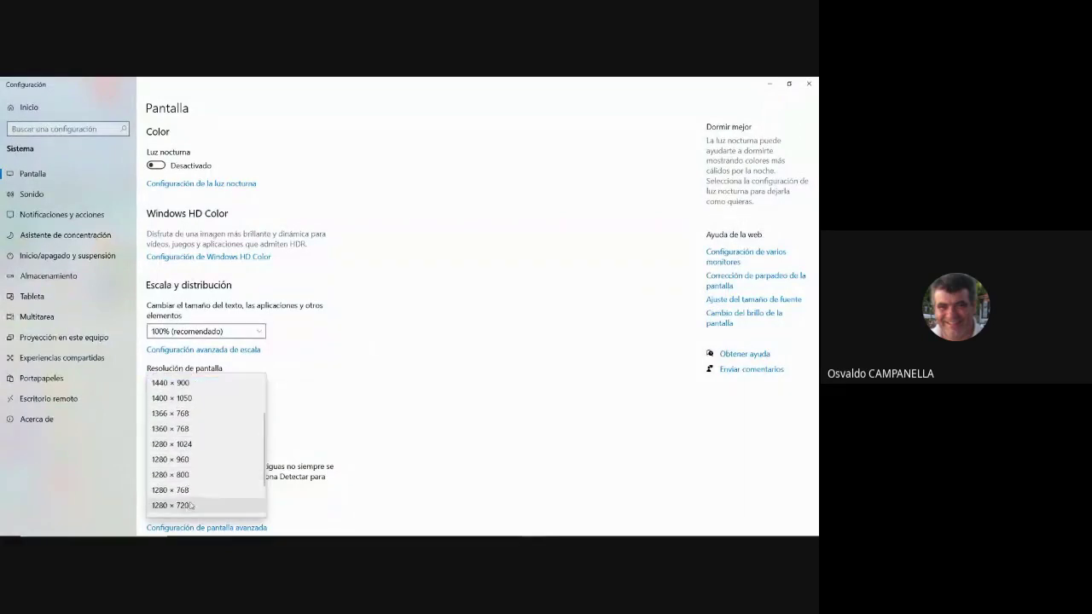
click(180, 506)
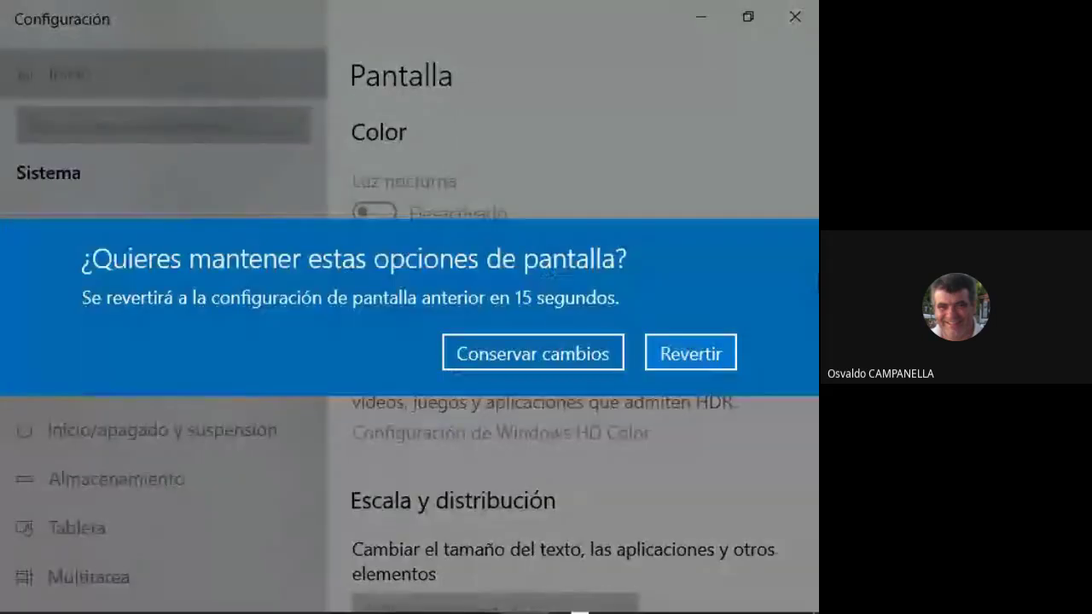
click(485, 352)
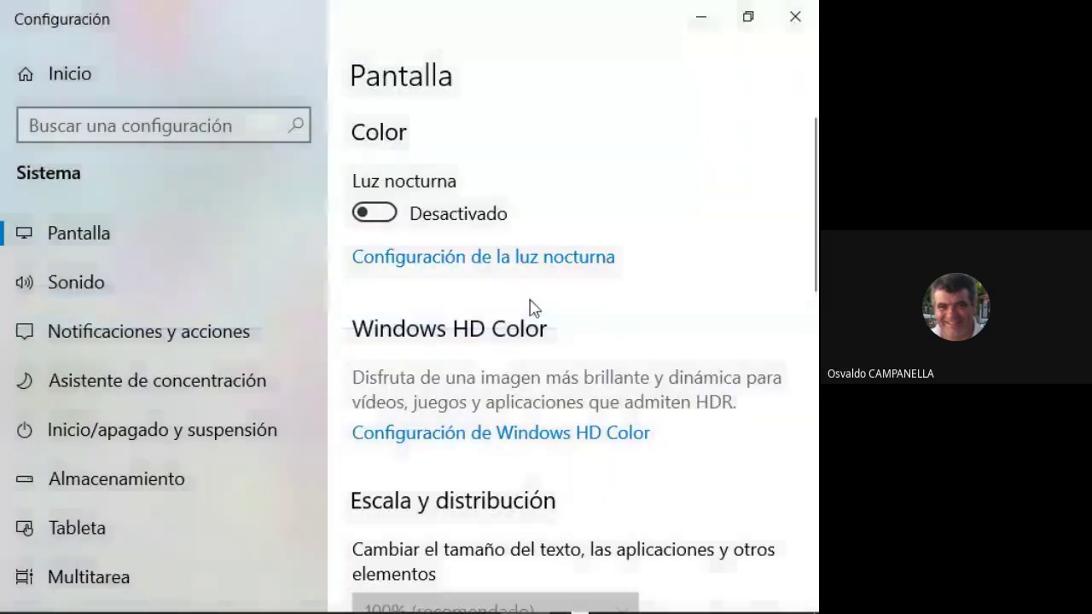
click(701, 16)
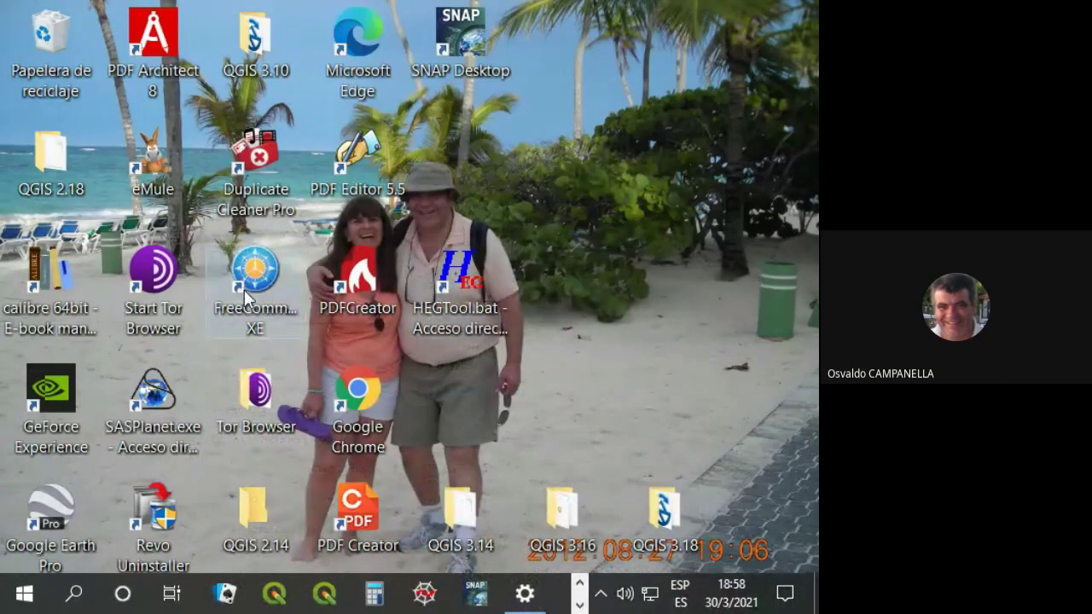
- Switch to the Este equipo window in File Explorer and open the computer's properties
key(alt+Tab)
key(alt+Tab)
key(alt+Tab)
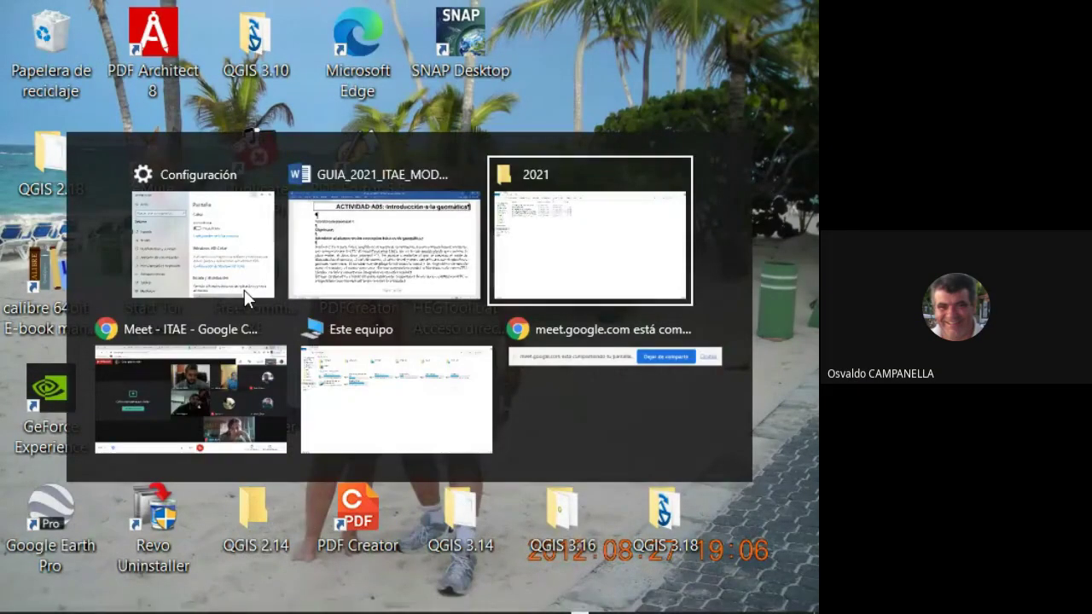
key(alt+Tab)
key(alt+Tab)
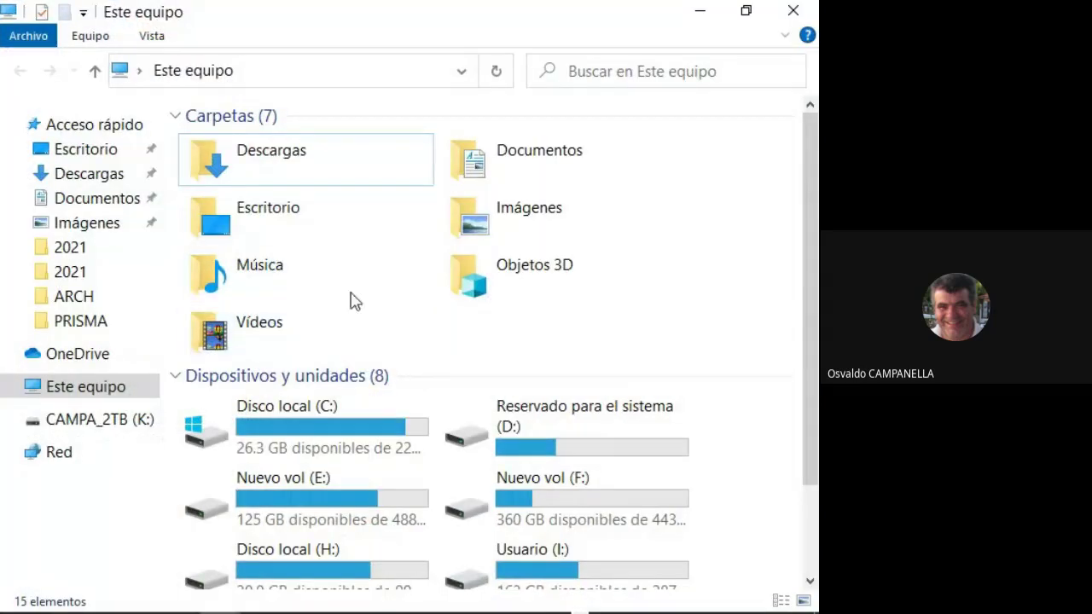
right_click(101, 387)
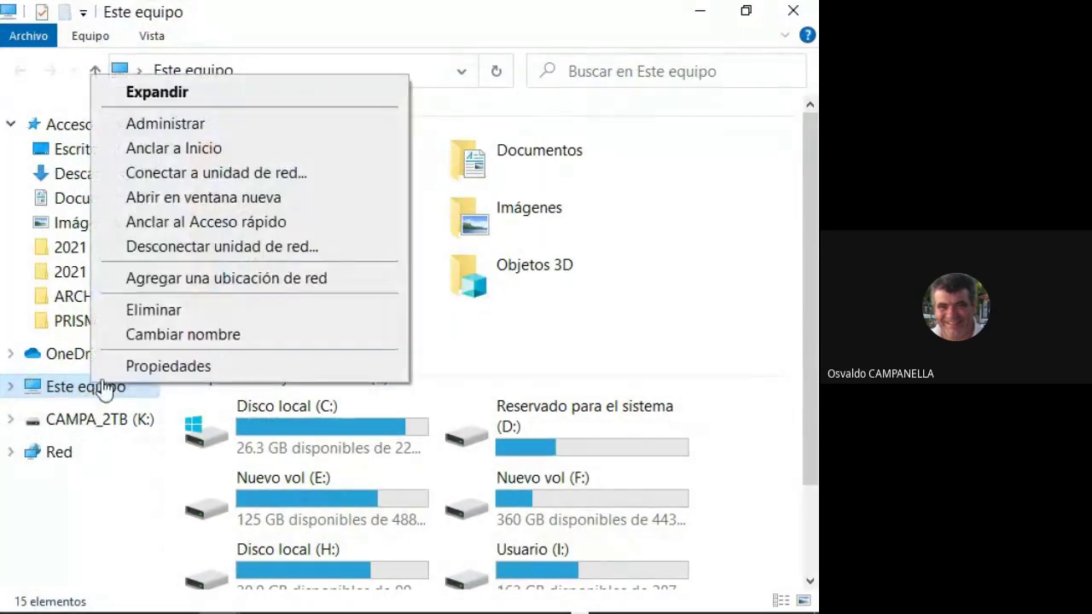
click(199, 367)
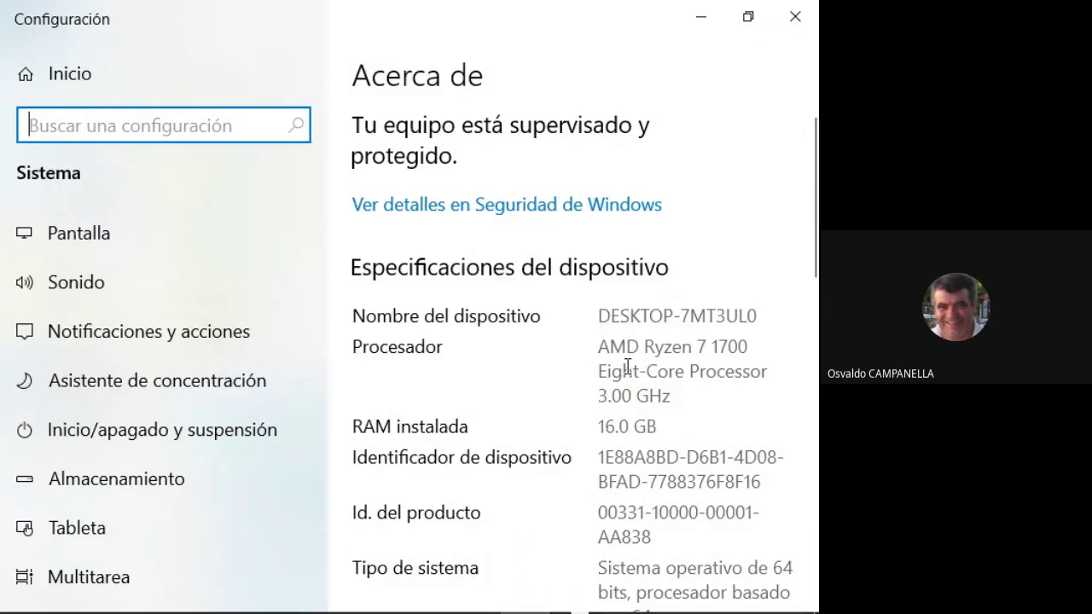
- Review the device and Windows specifications, close Settings and minimize File Explorer
scroll(623, 469, down, 2)
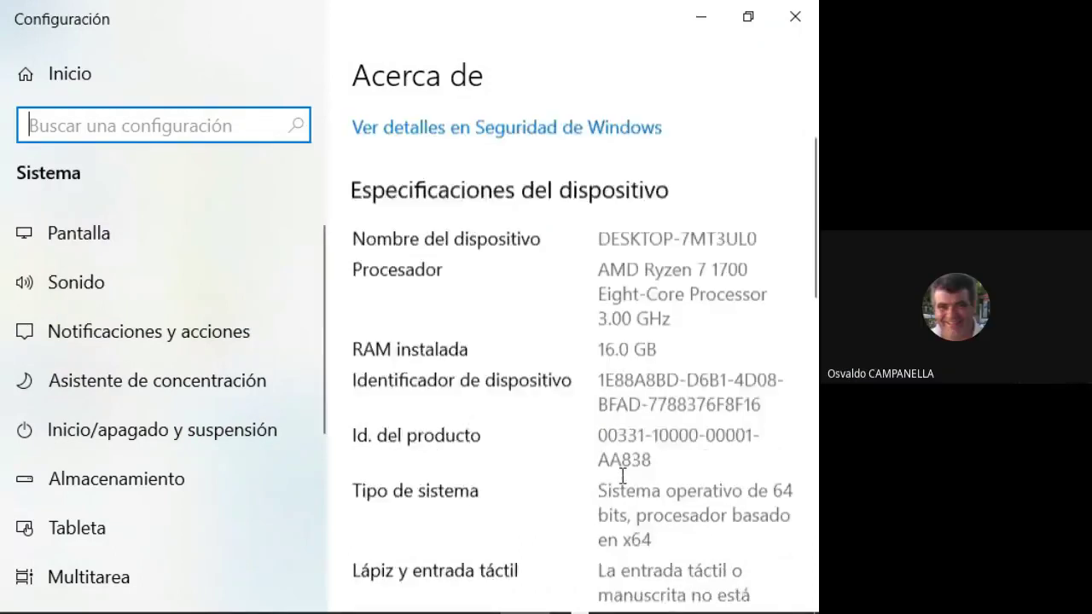
scroll(682, 469, down, 2)
scroll(591, 487, down, 5)
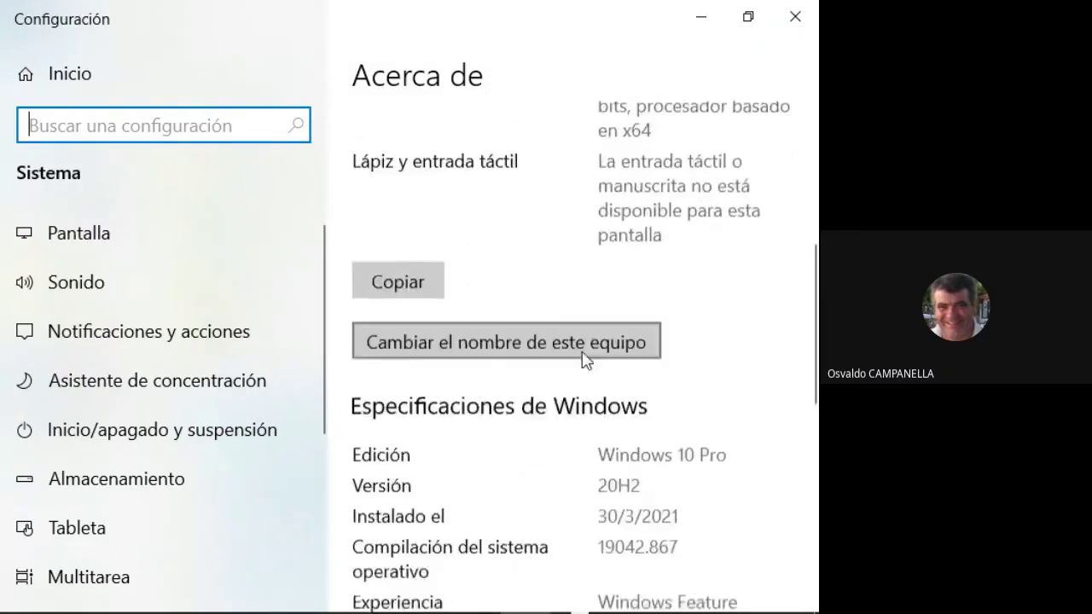
scroll(582, 352, down, 5)
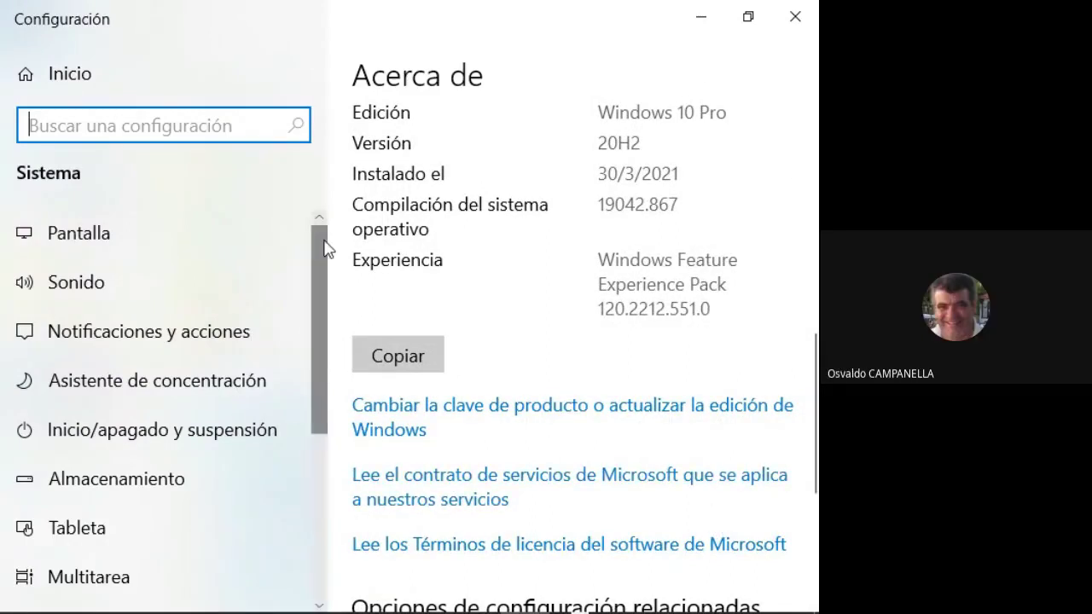
click(797, 23)
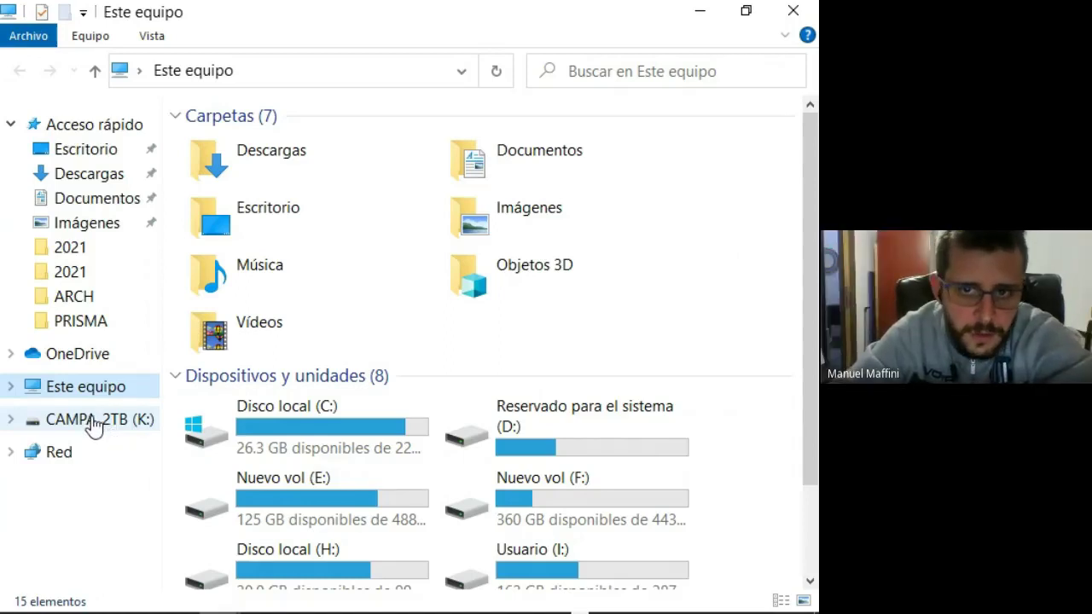
click(694, 10)
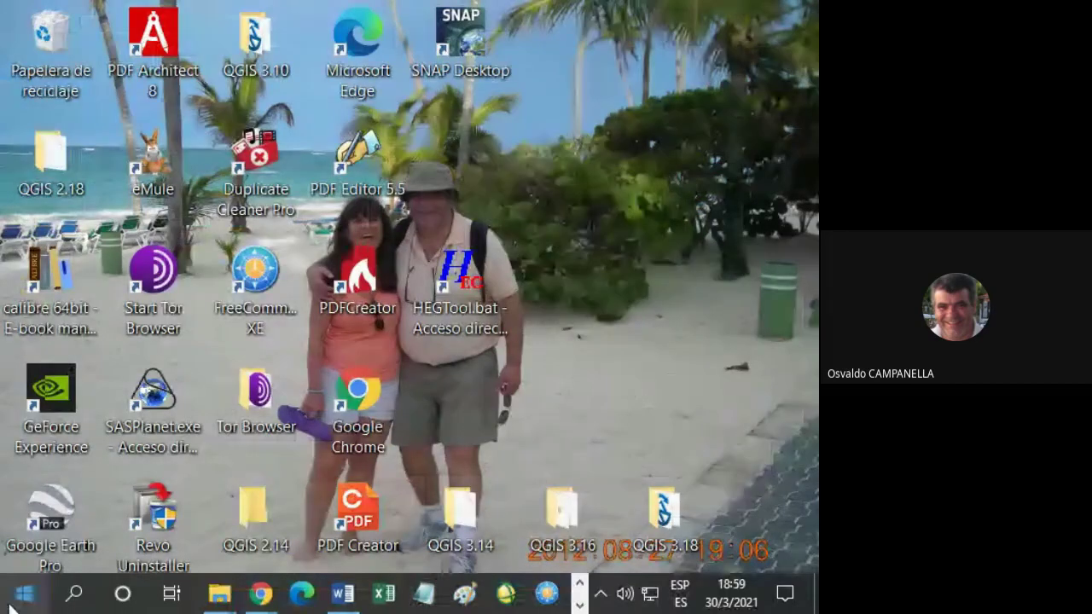
- Search Windows for "regional" and open Configuración regional
click(78, 595)
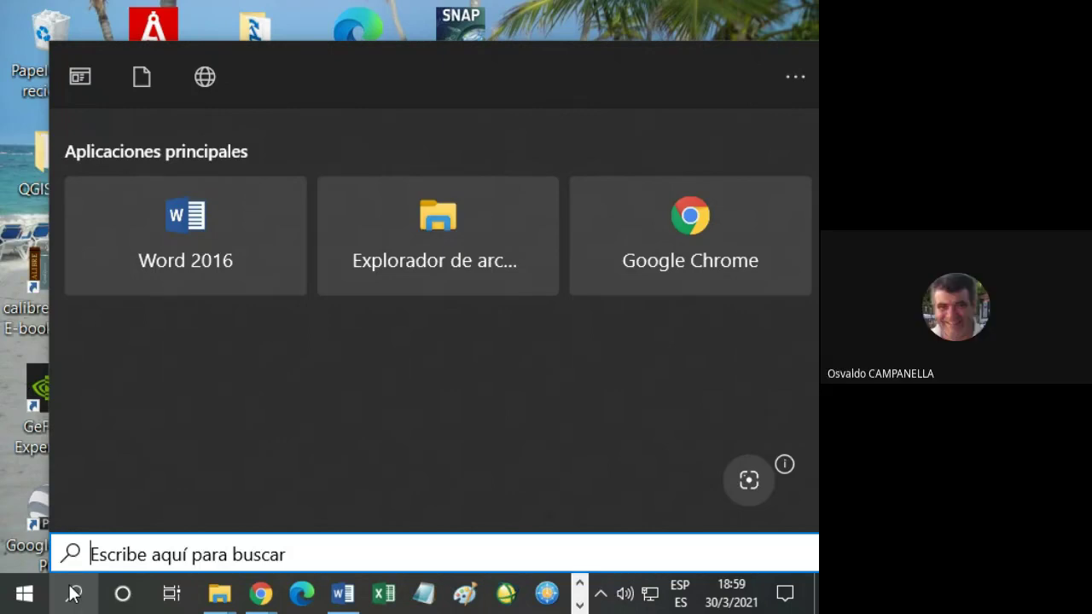
text(ergion)
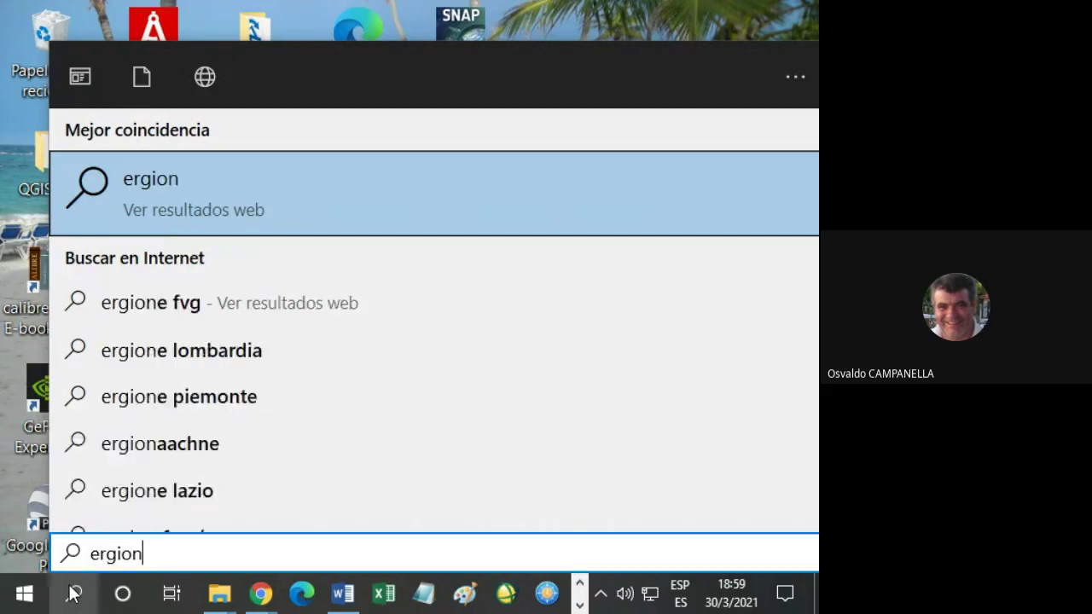
key(BackSpace)
key(BackSpace)
key(BackSpace)
key(BackSpace)
key(BackSpace)
key(BackSpace)
text(regio)
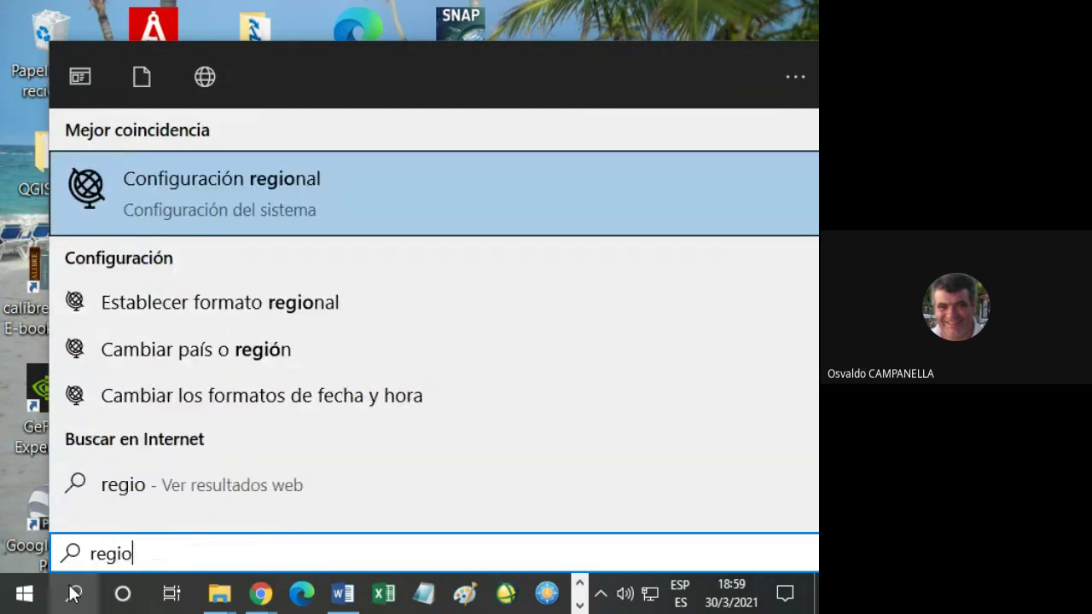
text(nañ)
key(BackSpace)
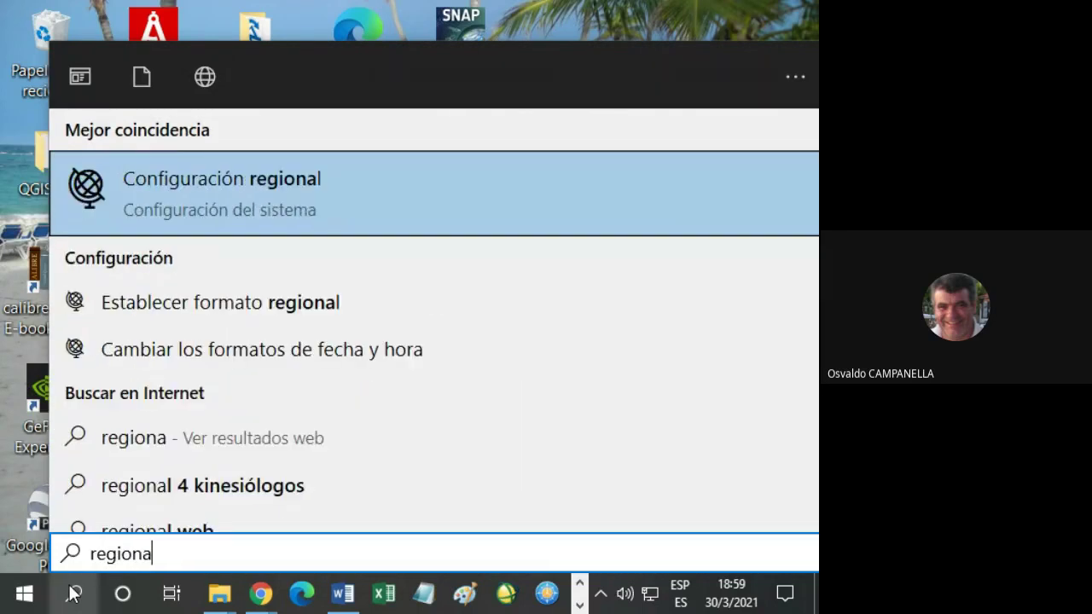
text(l)
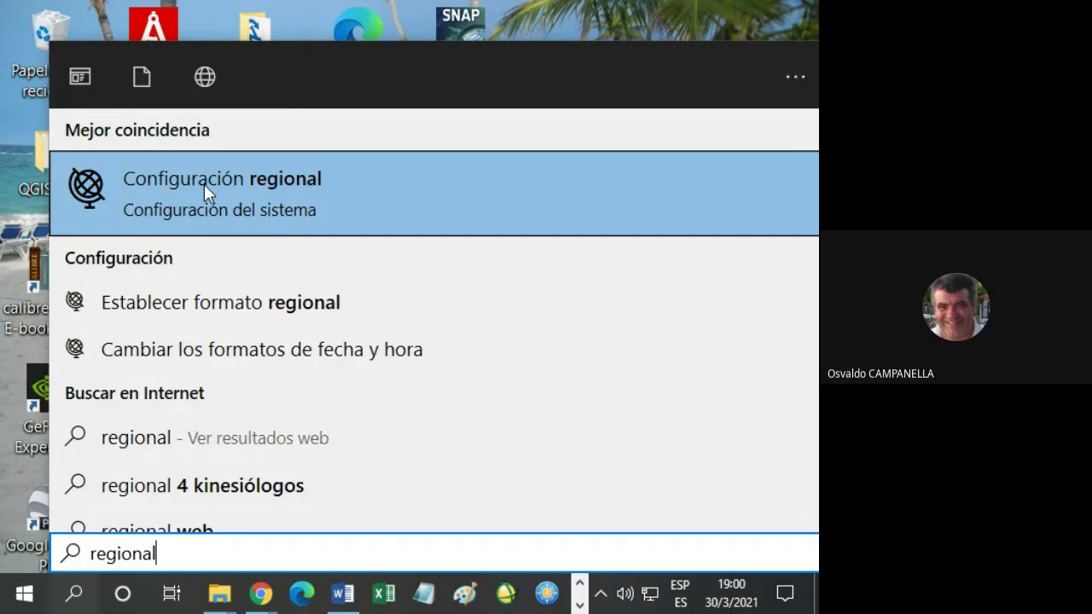
click(204, 184)
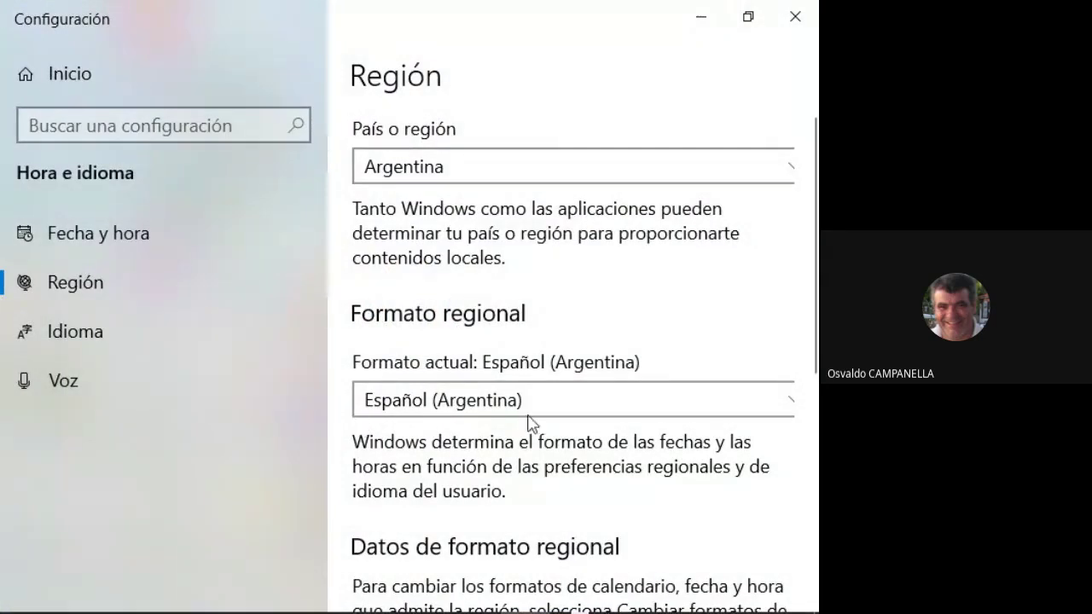
- Examine the number format options in the additional configuration of Región, reached through the additional date, time and regional options, and cancel both dialogs
scroll(562, 411, down, 6)
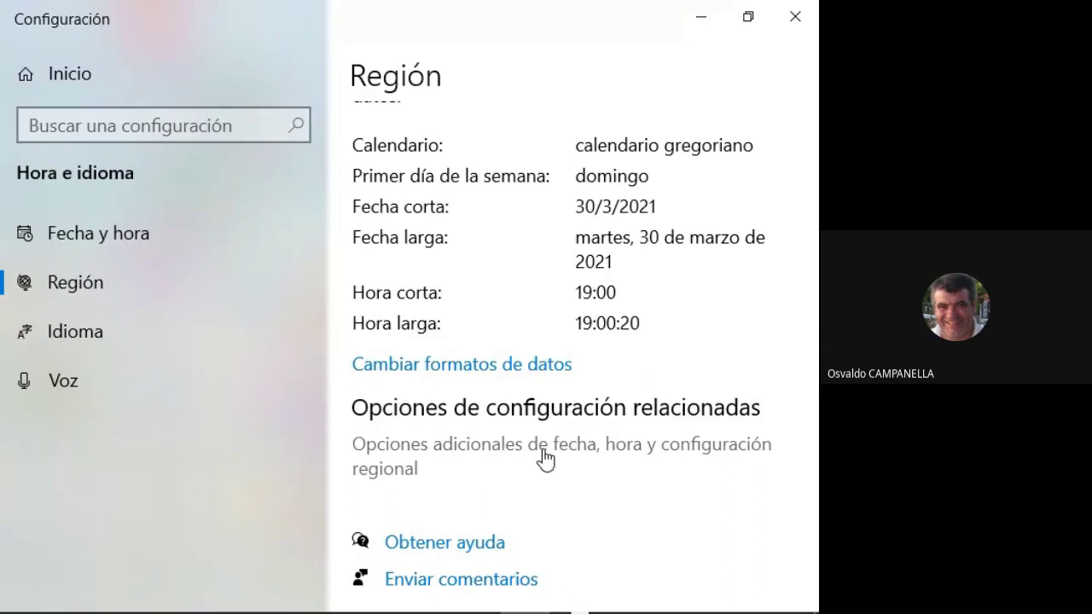
click(544, 458)
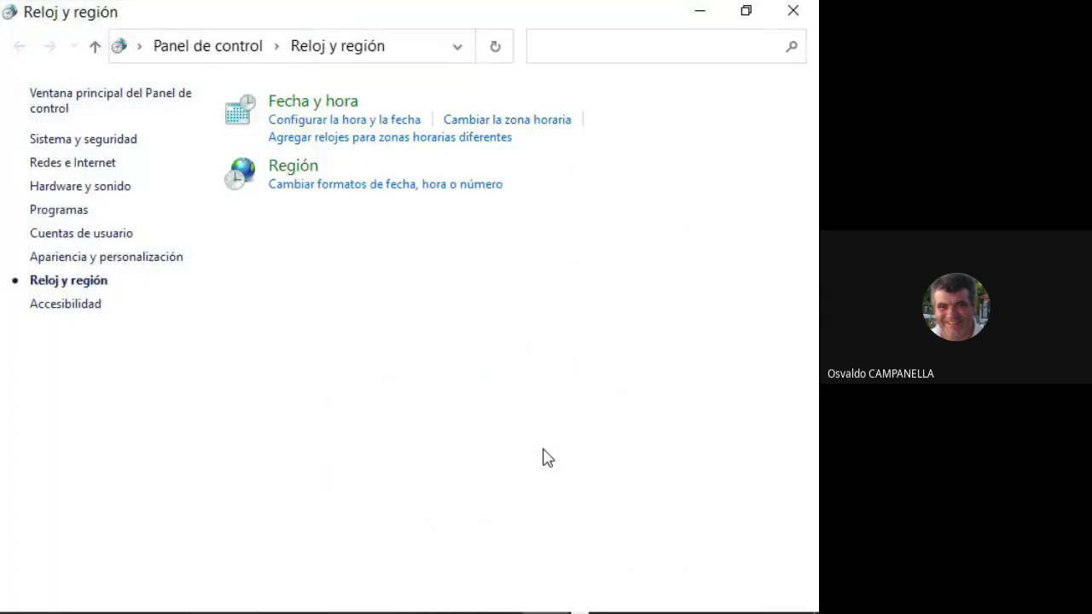
click(371, 190)
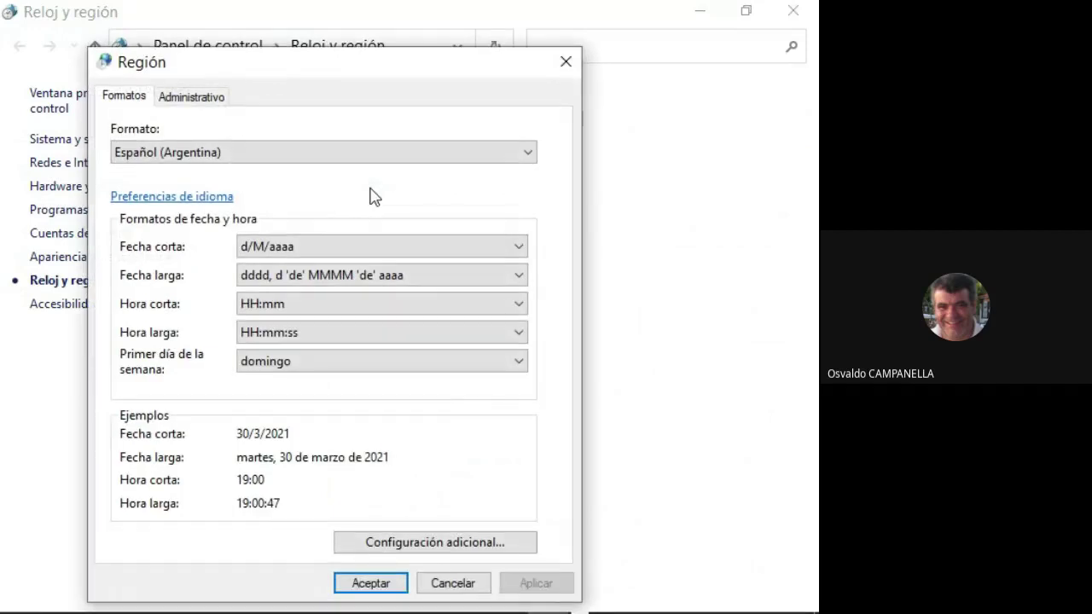
click(435, 546)
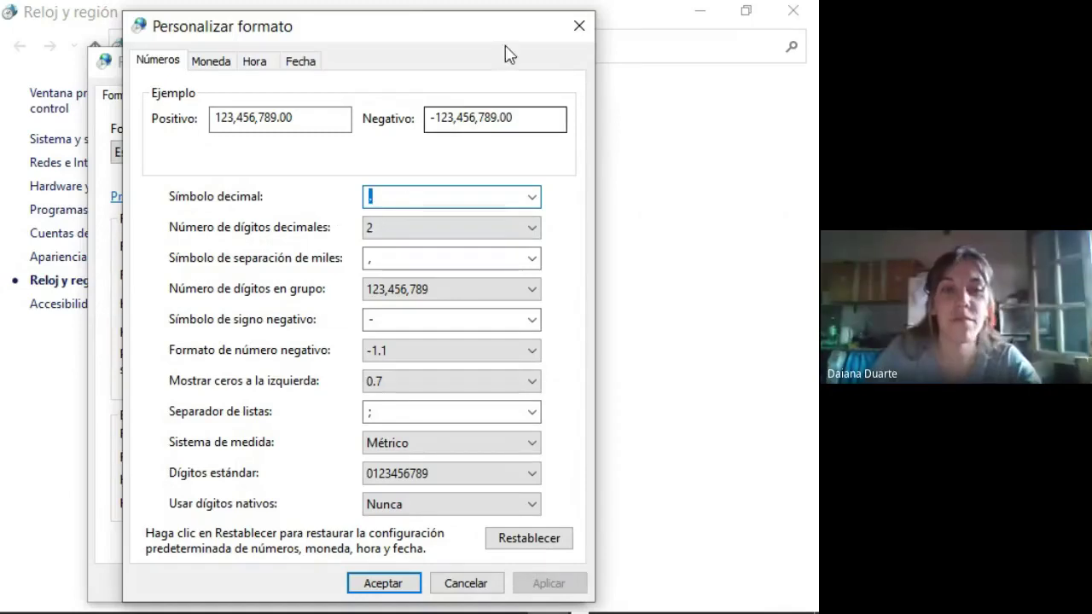
click(579, 27)
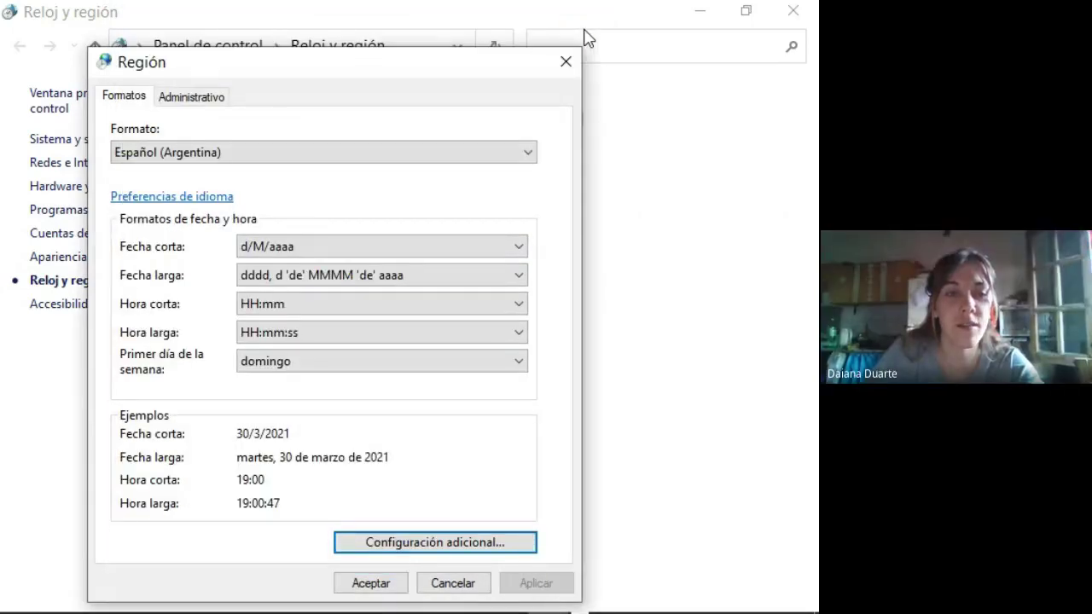
click(452, 583)
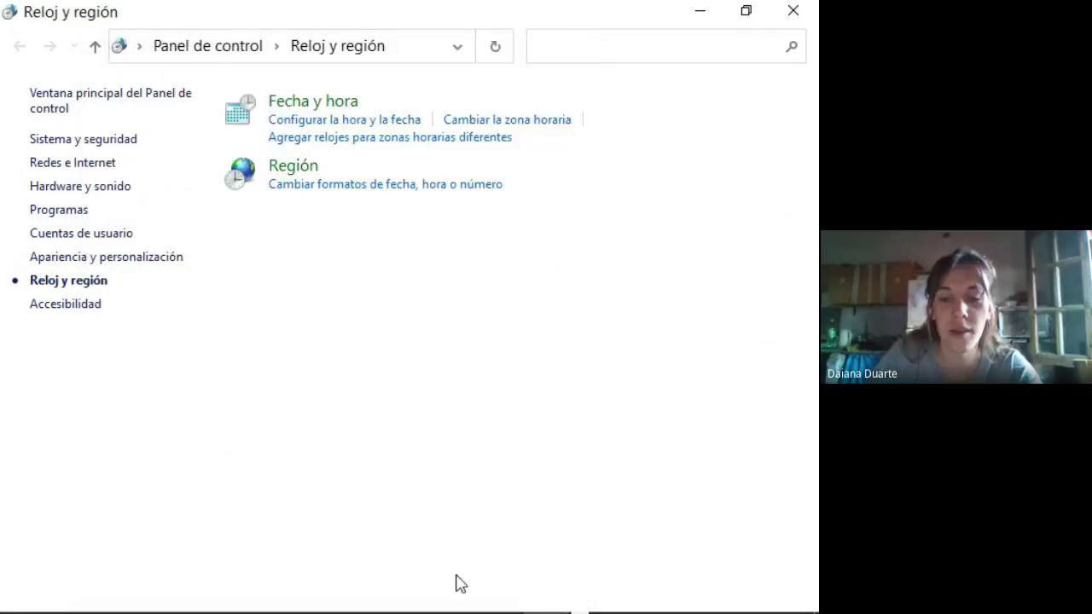
- Examine the number and currency formats in the additional configuration of Región, and accept both dialogs
click(368, 185)
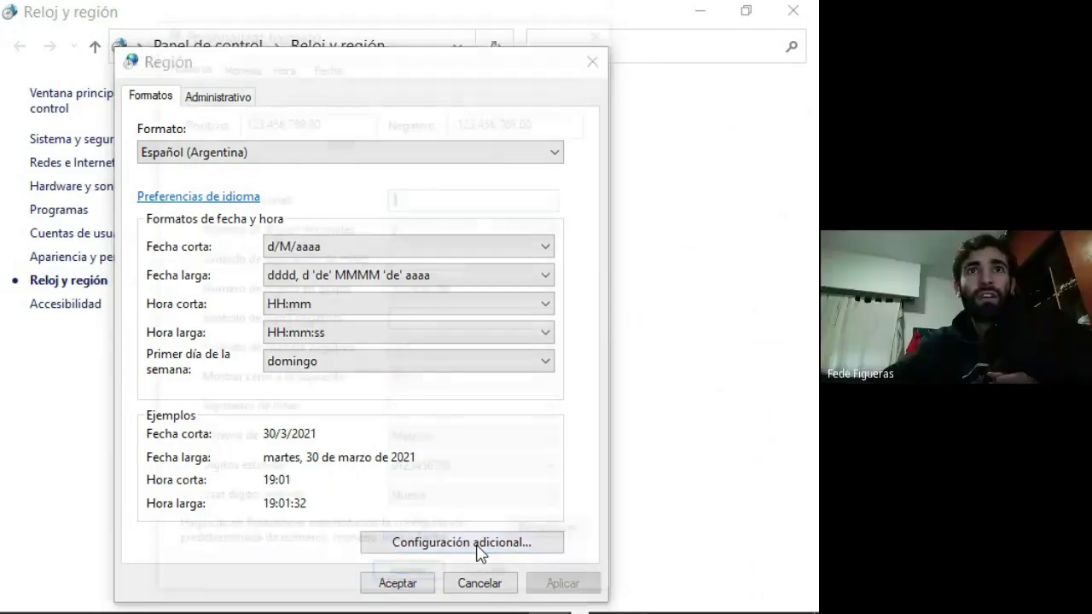
click(461, 542)
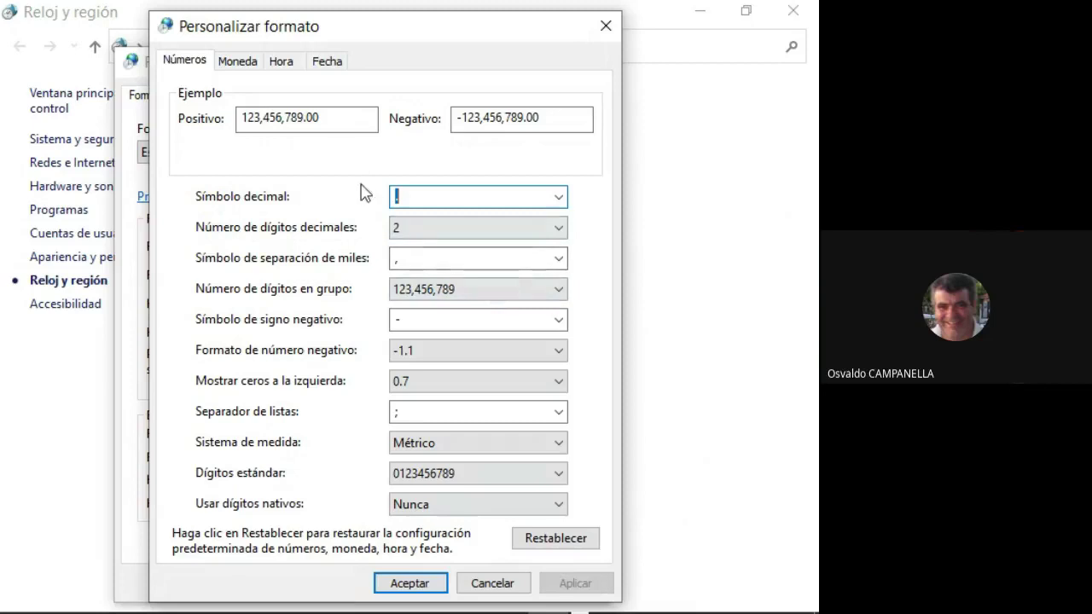
click(415, 192)
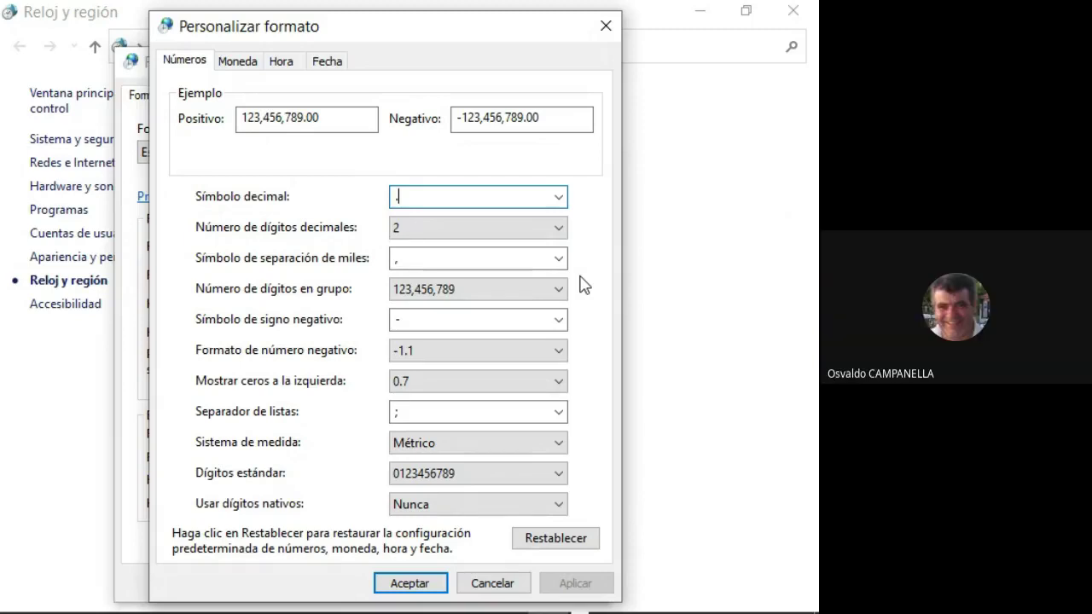
click(237, 67)
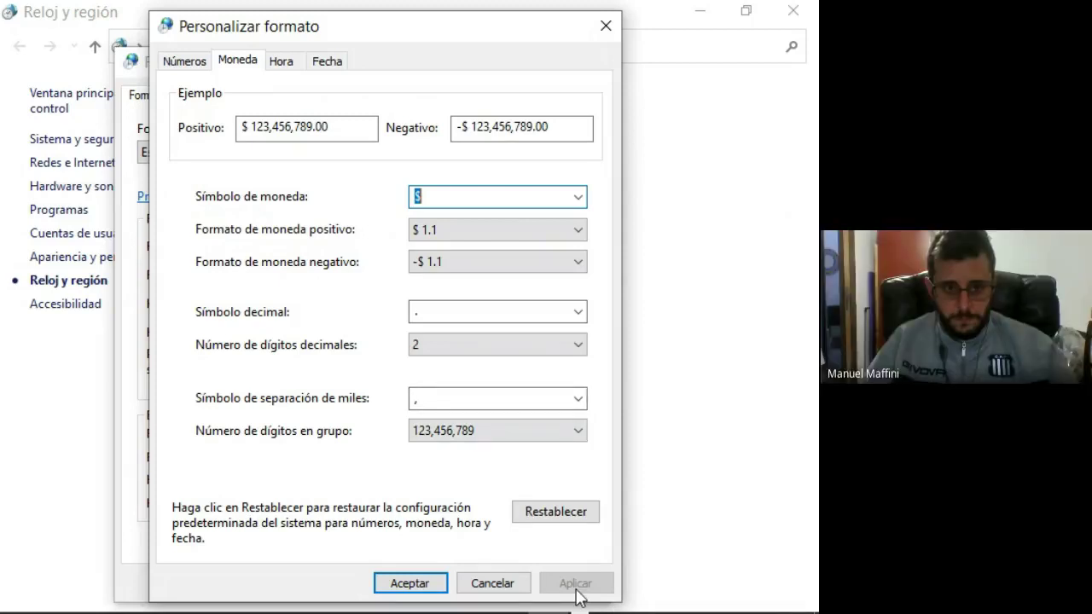
click(416, 583)
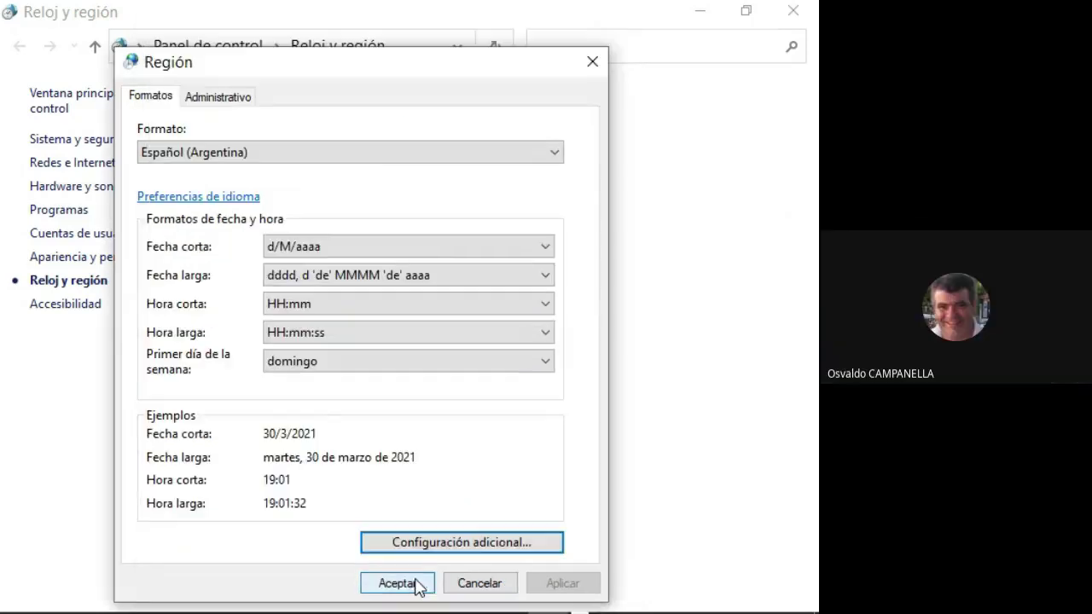
click(409, 585)
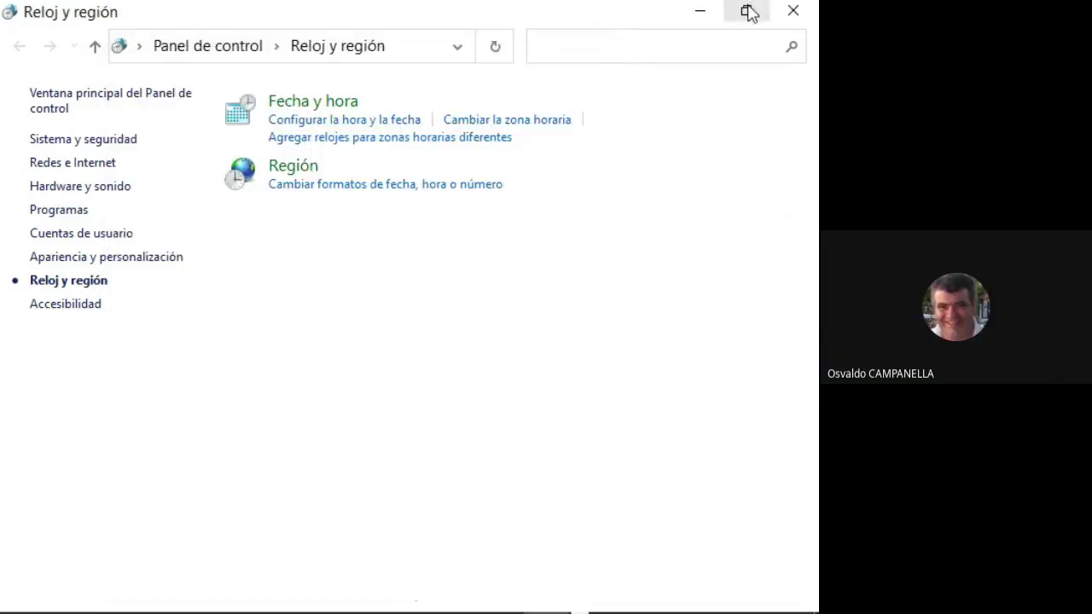
- Minimize the Reloj y región and Configuración windows and create a blank workbook in Excel
click(699, 10)
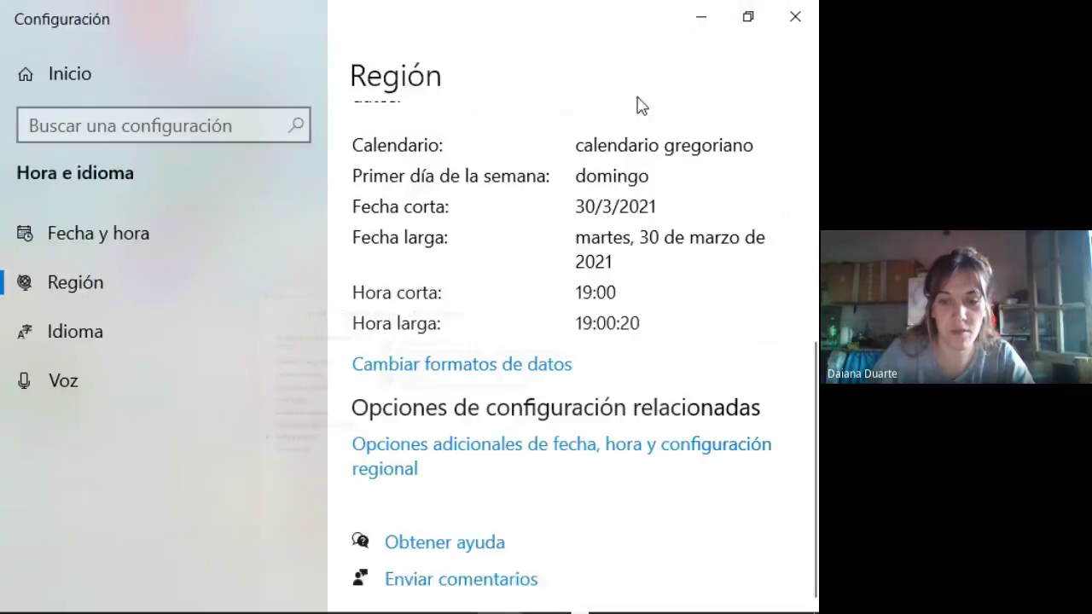
click(714, 17)
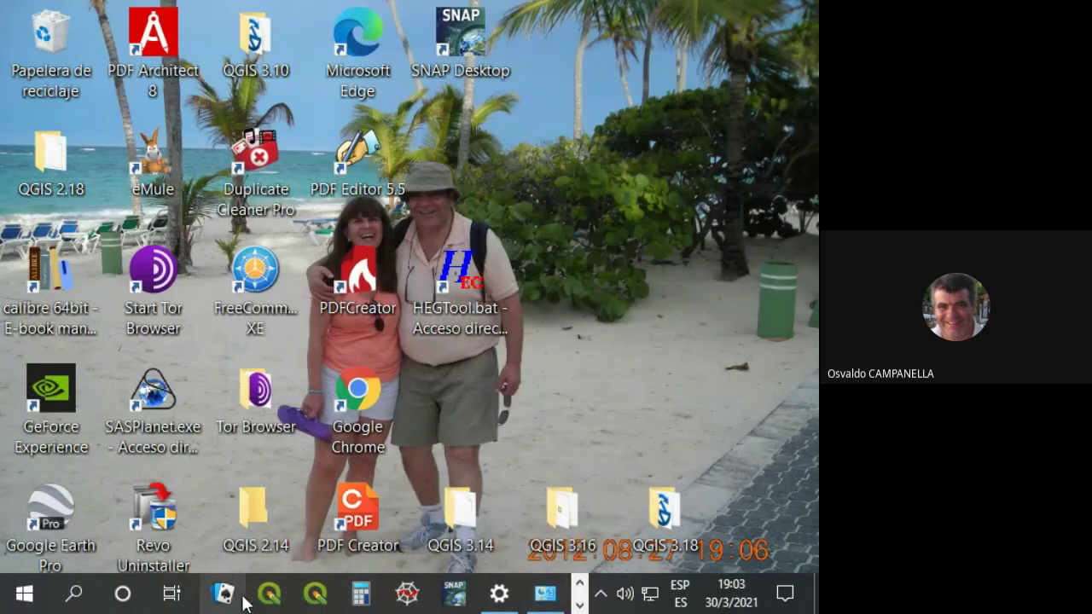
click(579, 604)
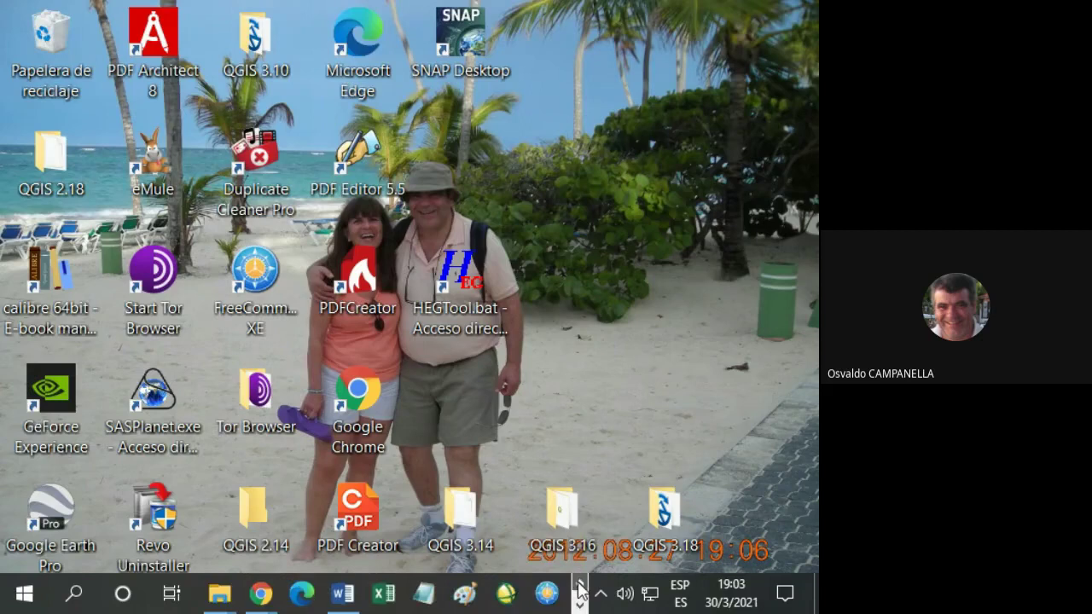
click(382, 601)
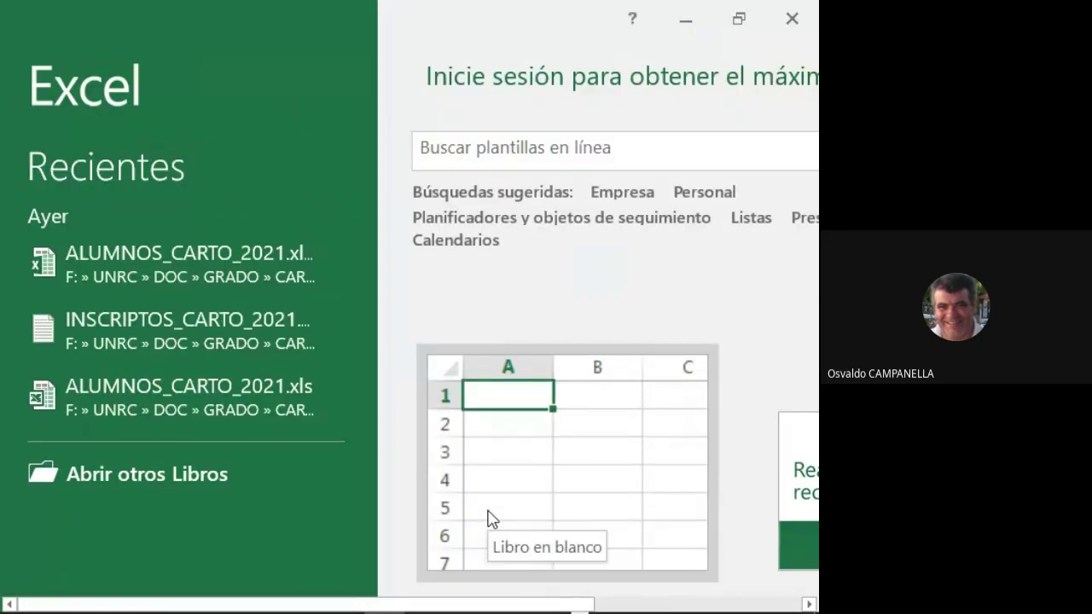
click(539, 461)
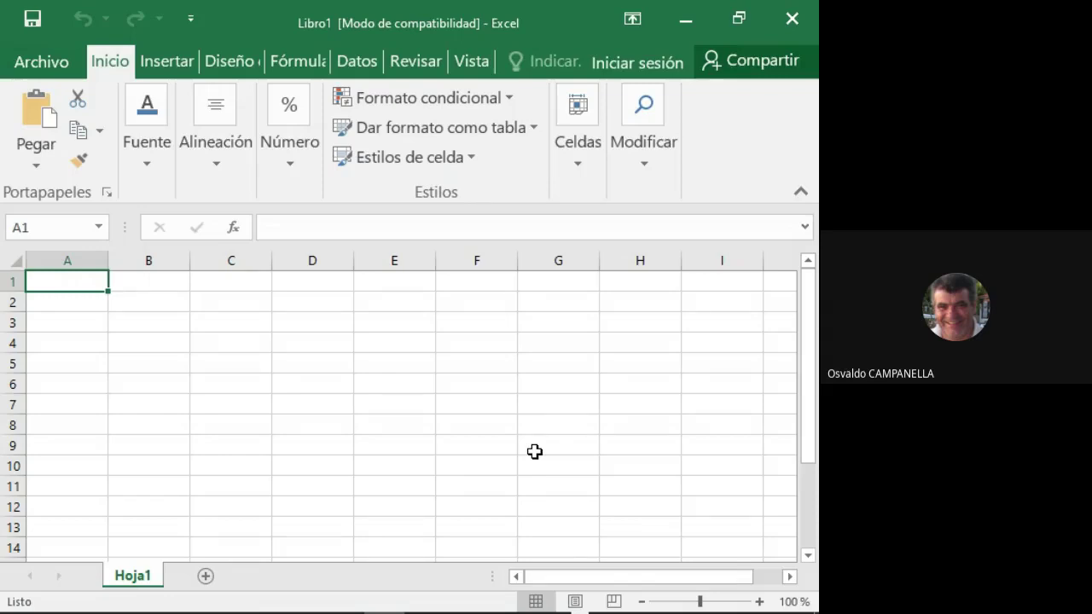
- Enter 15.3 in cell A1 and 15,3 in cell A2 to compare the point and comma as decimal symbols
text(15)
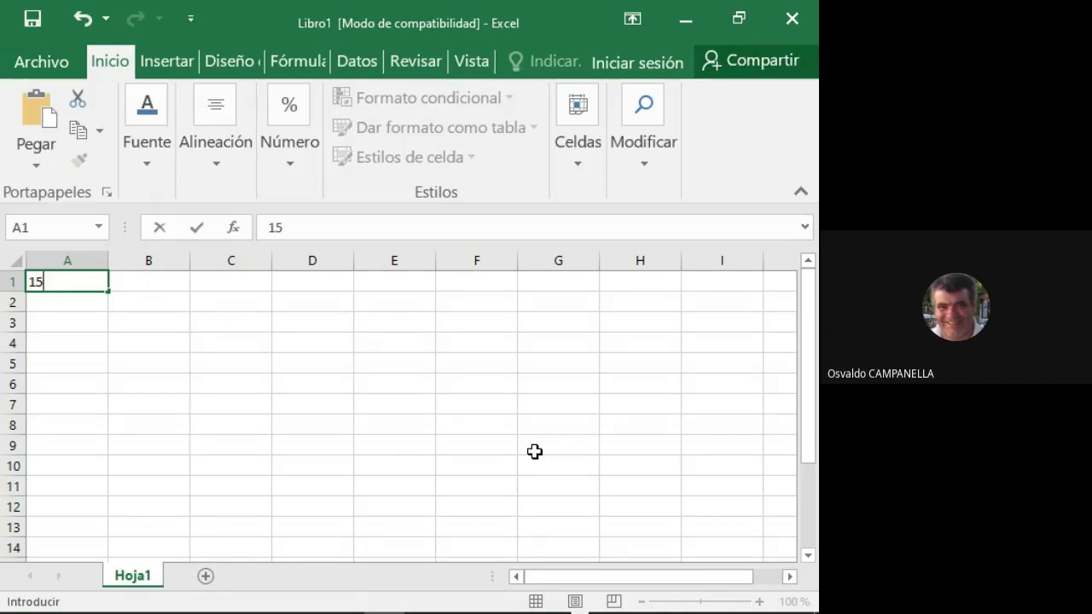
text(.3)
key(Return)
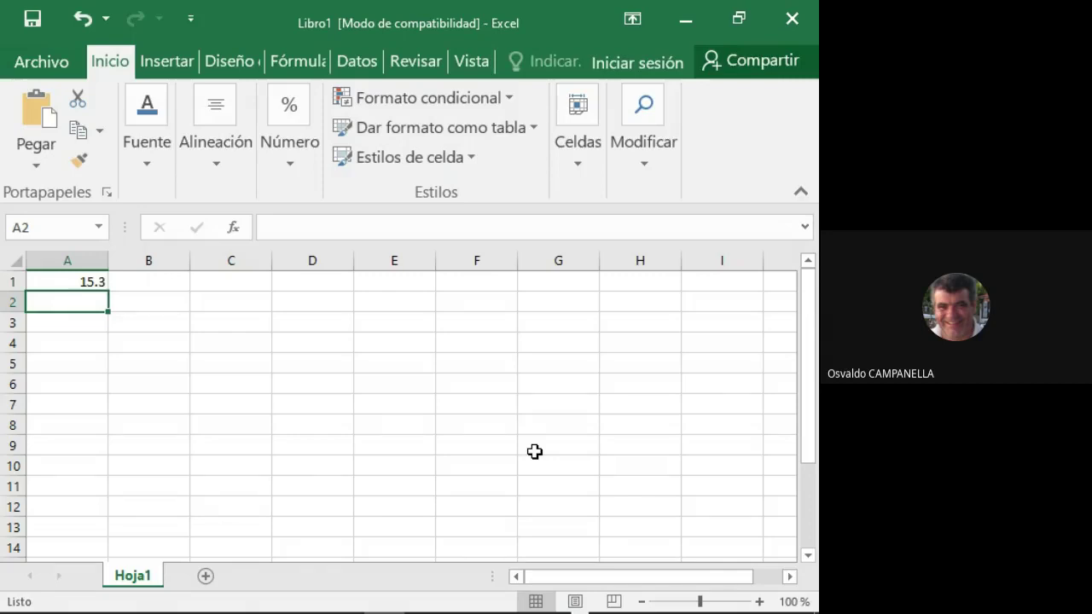
text(15,3)
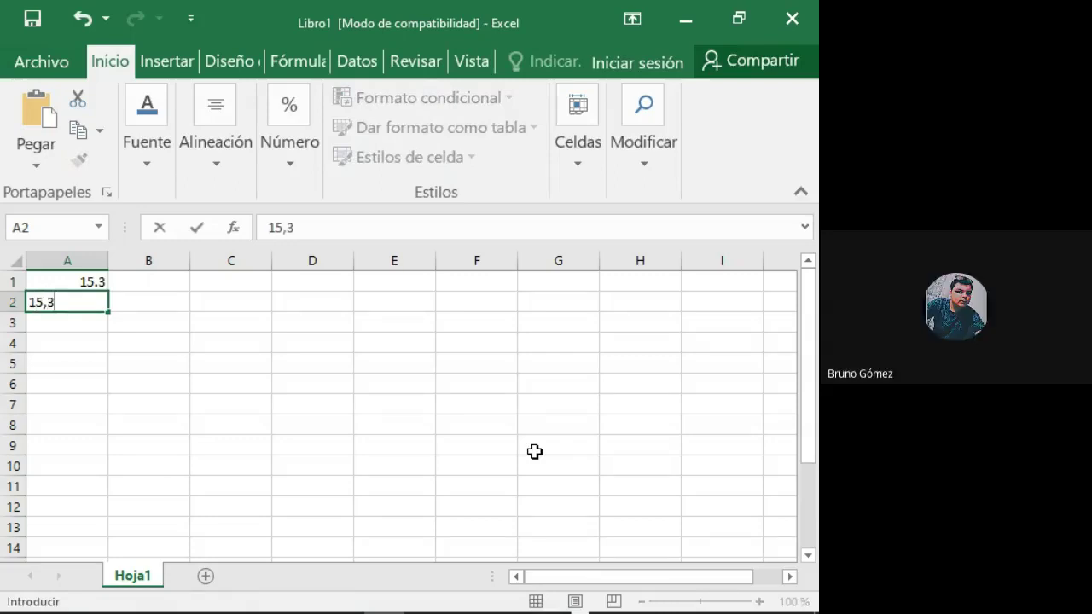
key(Return)
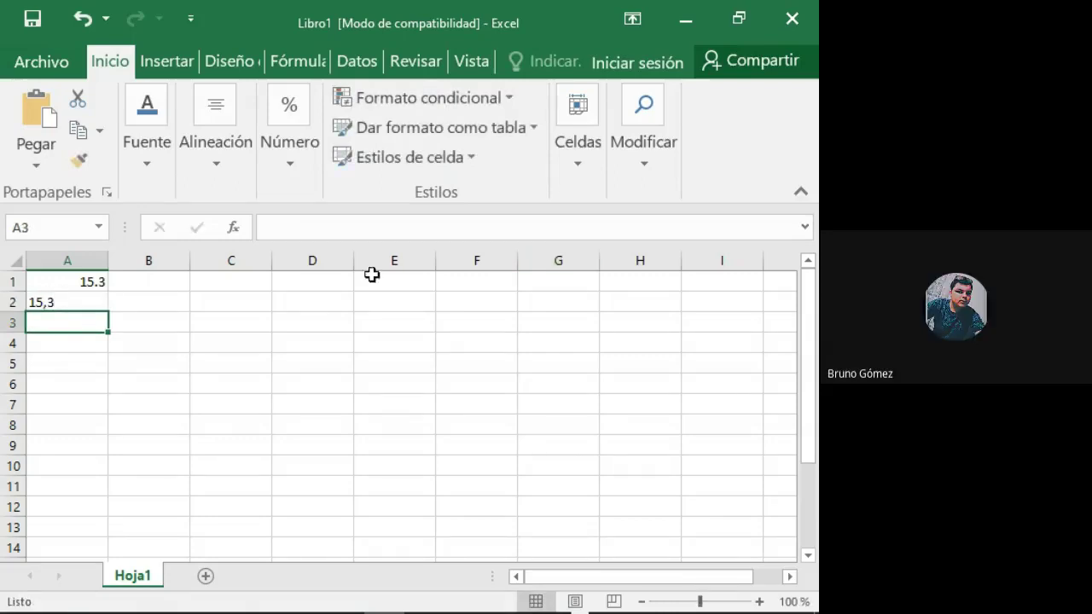
- Check the contents of cells A2 and A1, and close the workbook without saving it
click(62, 303)
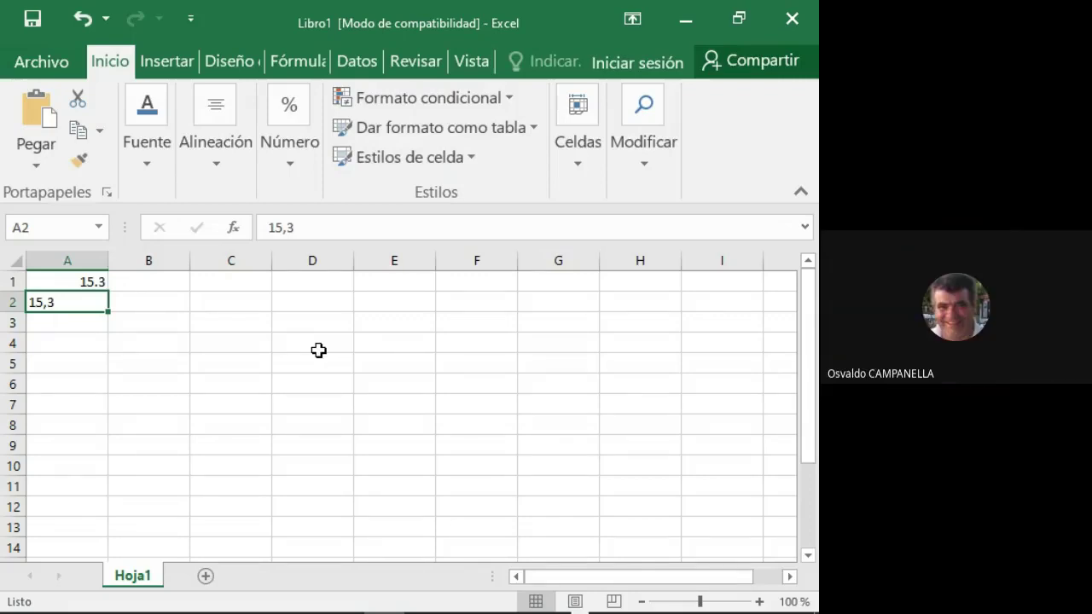
click(81, 284)
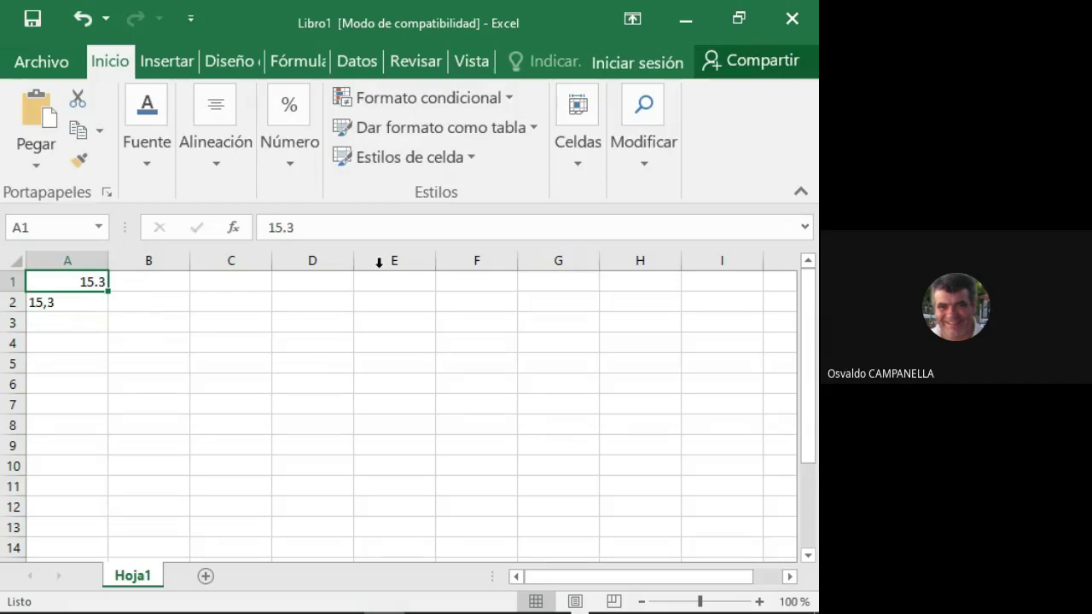
click(786, 17)
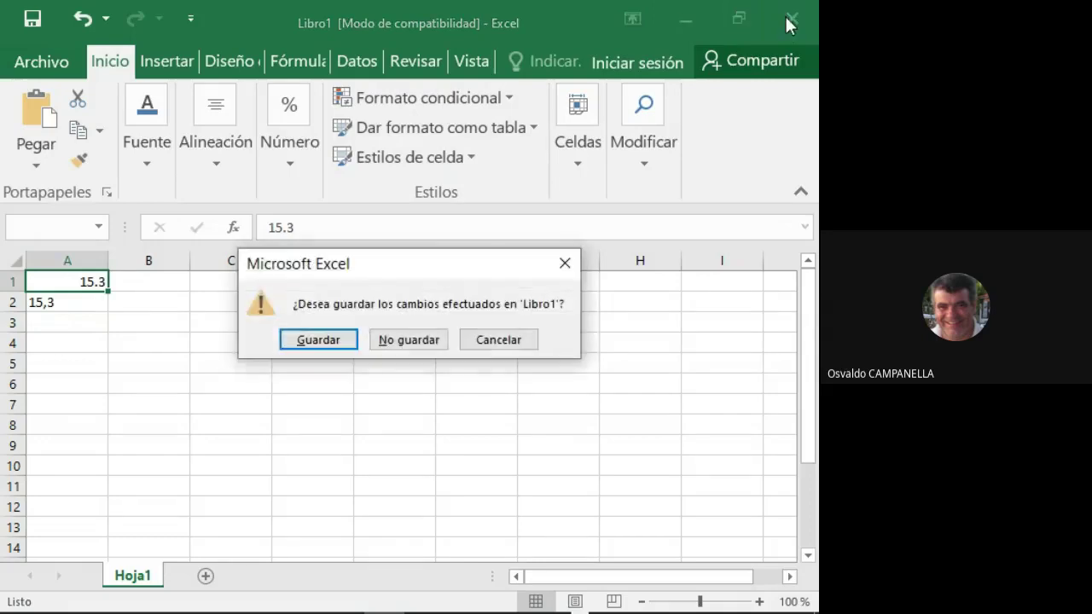
click(405, 341)
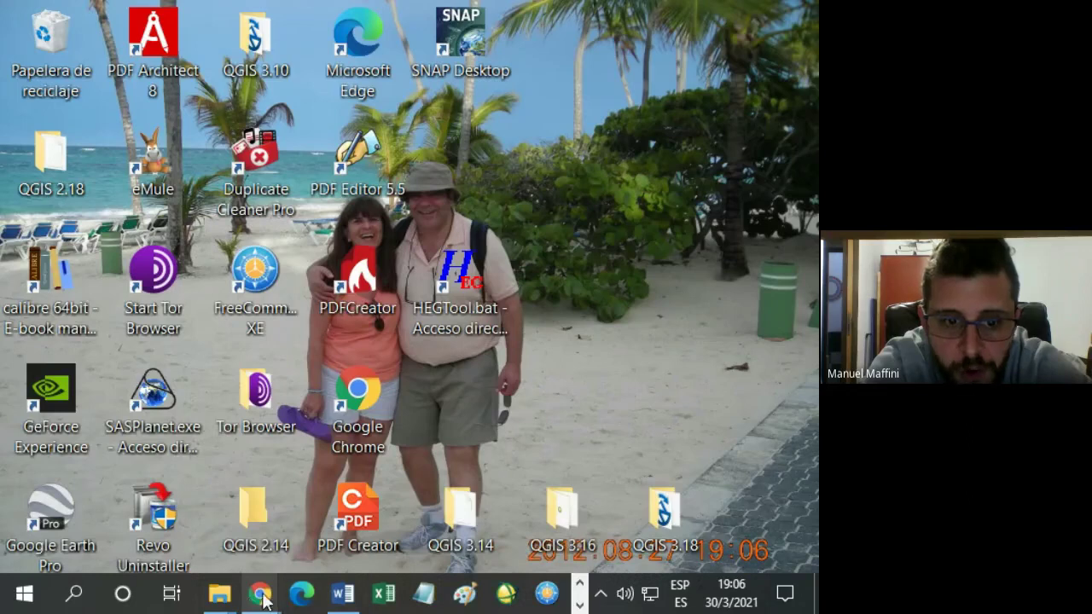
- Switch to the Meet call window in Google Chrome
mouse_move(256, 597)
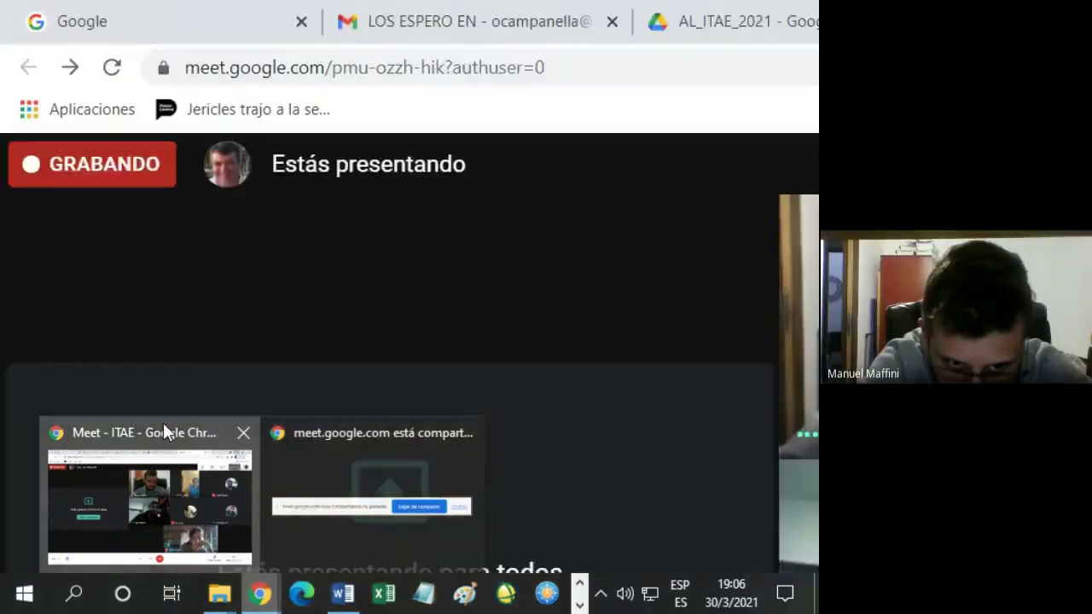
click(164, 426)
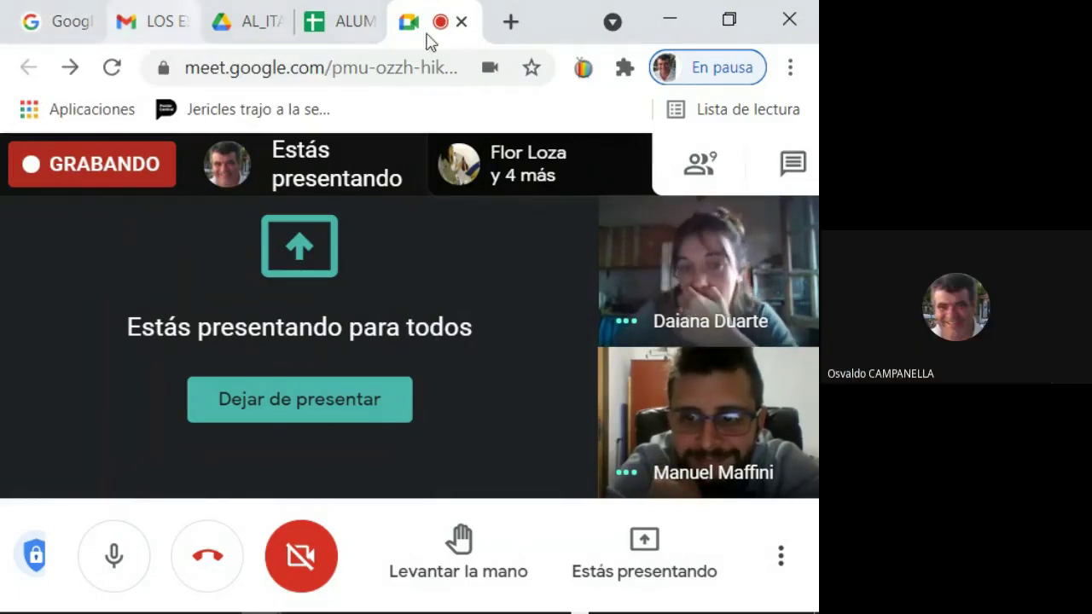
- Write "argentina", "argentinos" and "USAnos" on separate lines of a new Bloc de notas document
mouse_move(329, 607)
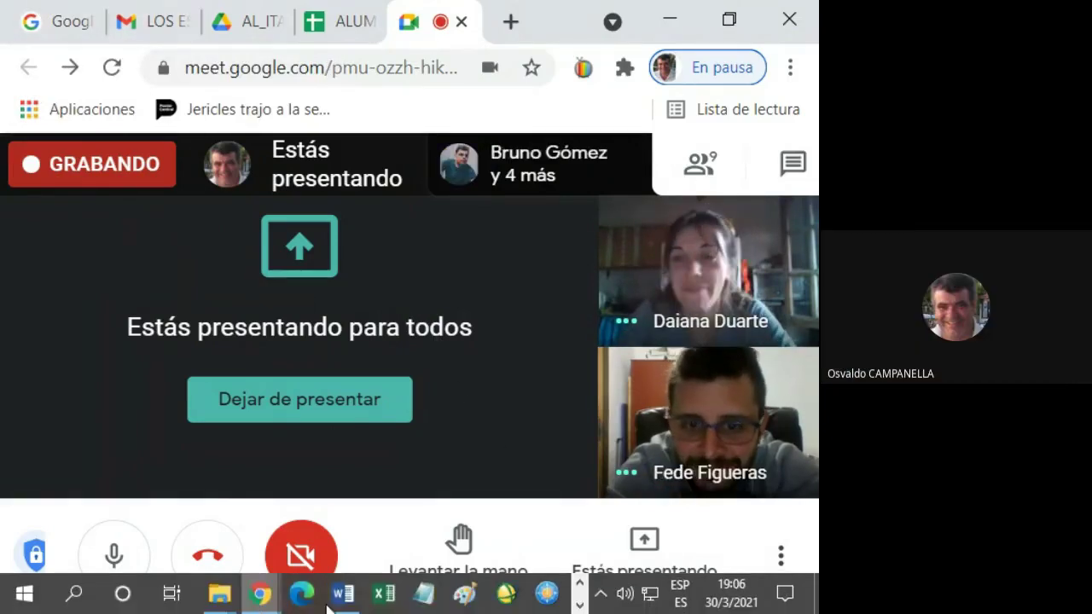
click(423, 594)
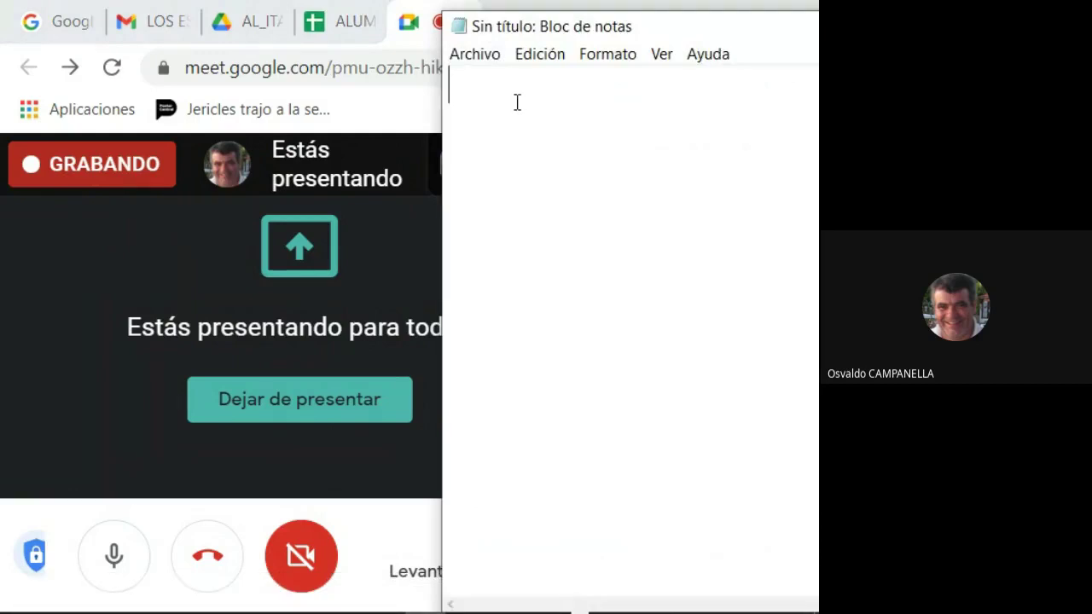
text(argentina)
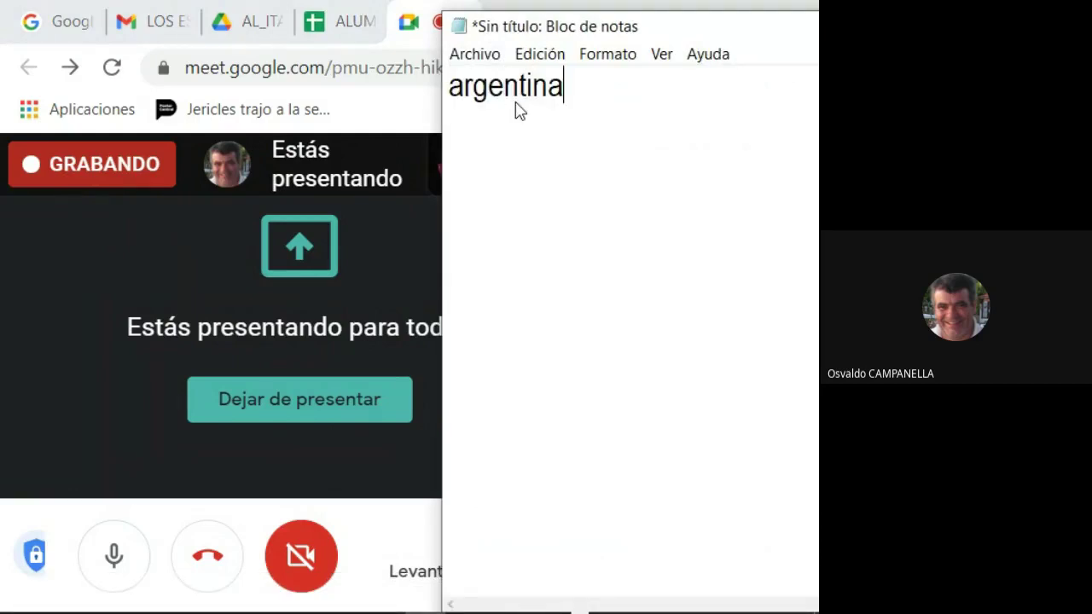
key(Return)
text(argentinos)
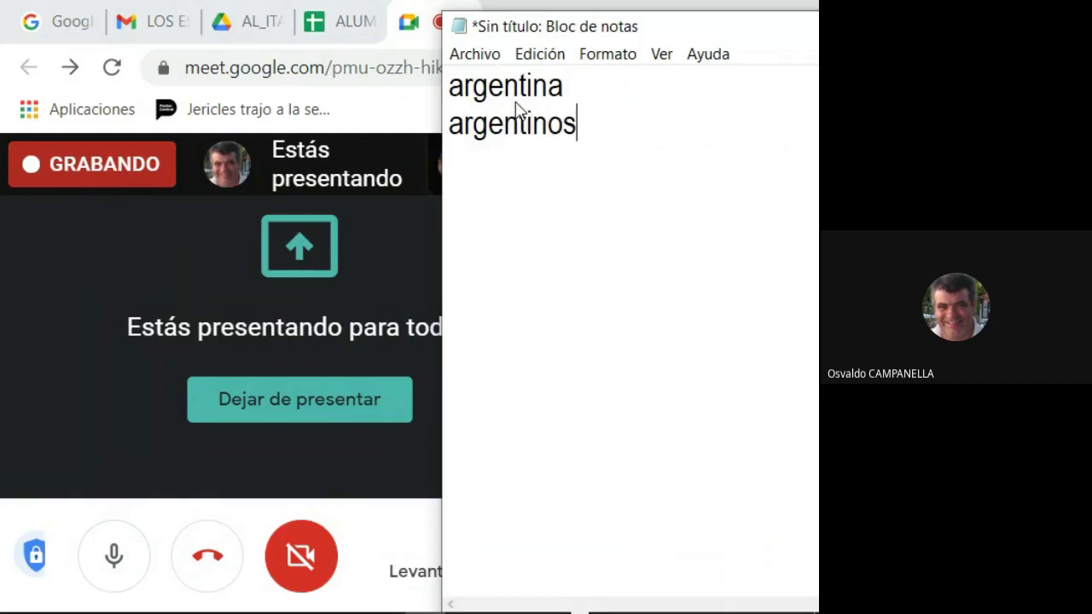
key(Return)
text(USA)
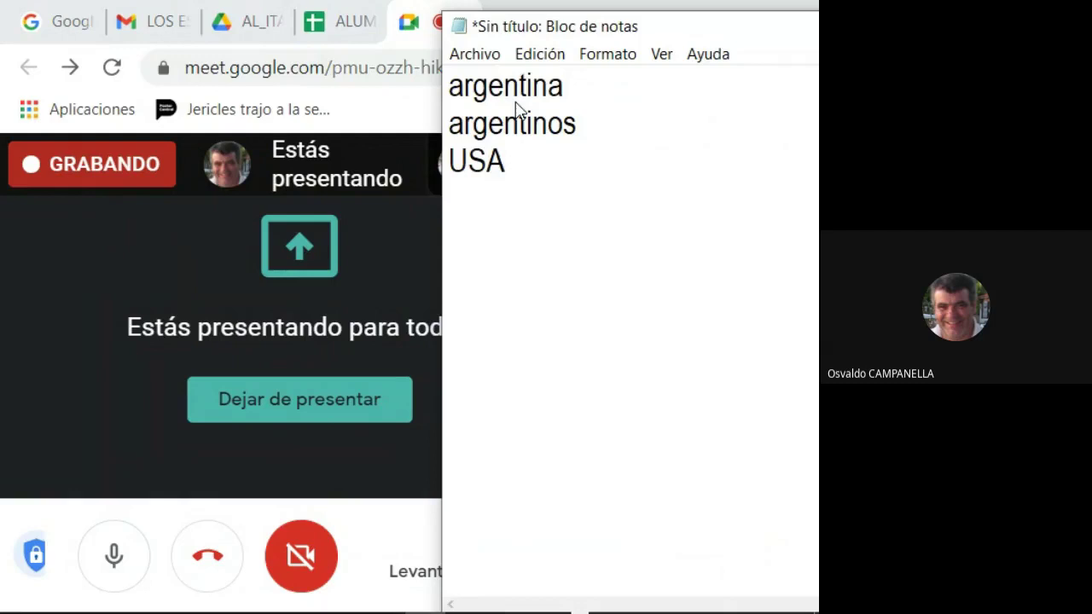
text(nos)
key(Return)
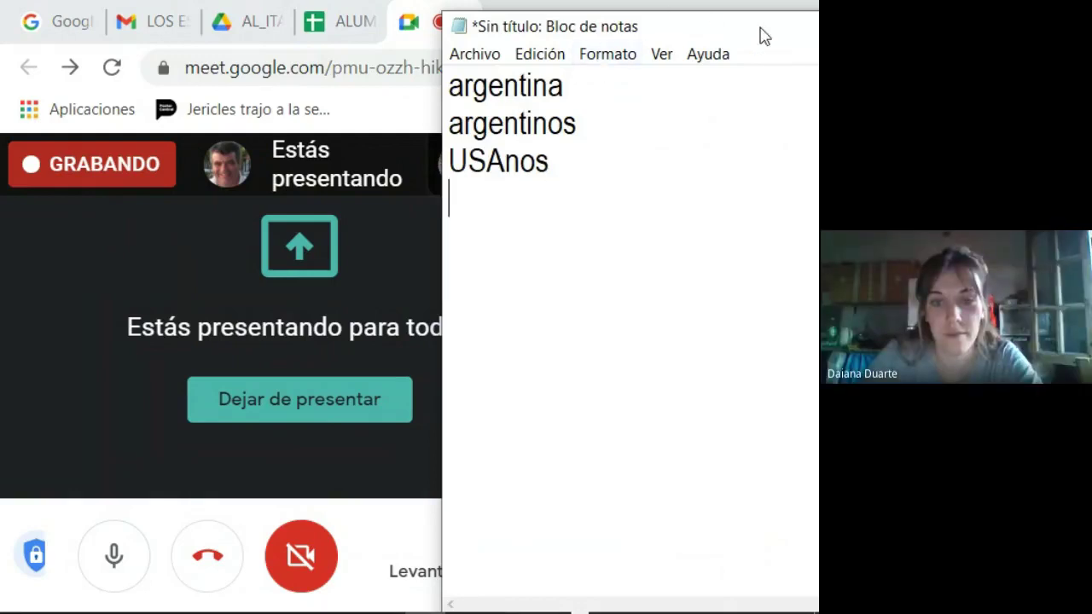
- Move the Bloc de notas window until its close control is reachable, and close the note without saving
drag(762, 34, 480, 110)
drag(657, 124, 403, 136)
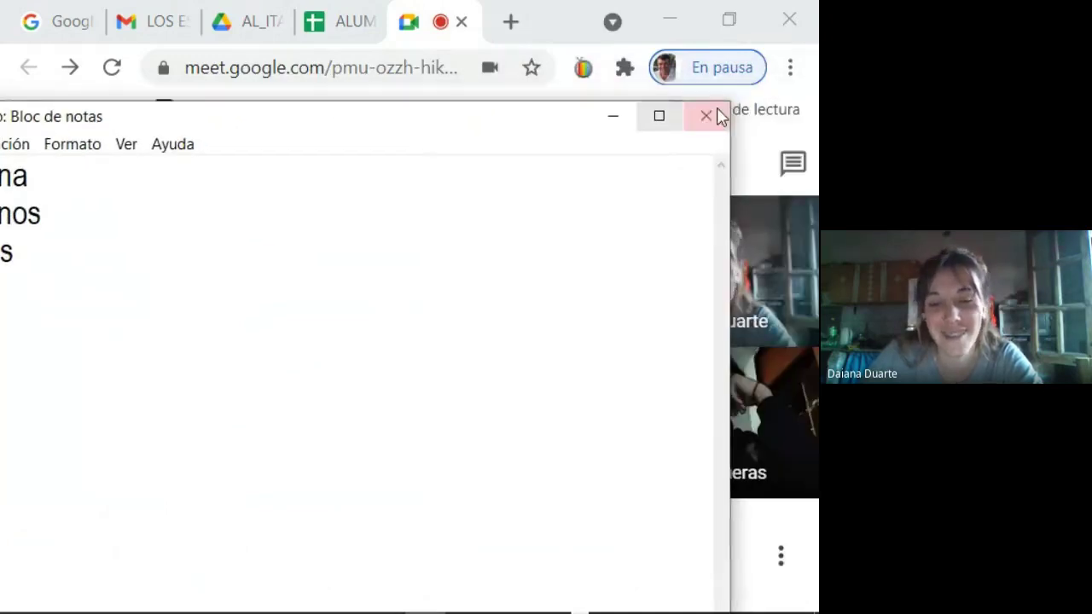
click(707, 116)
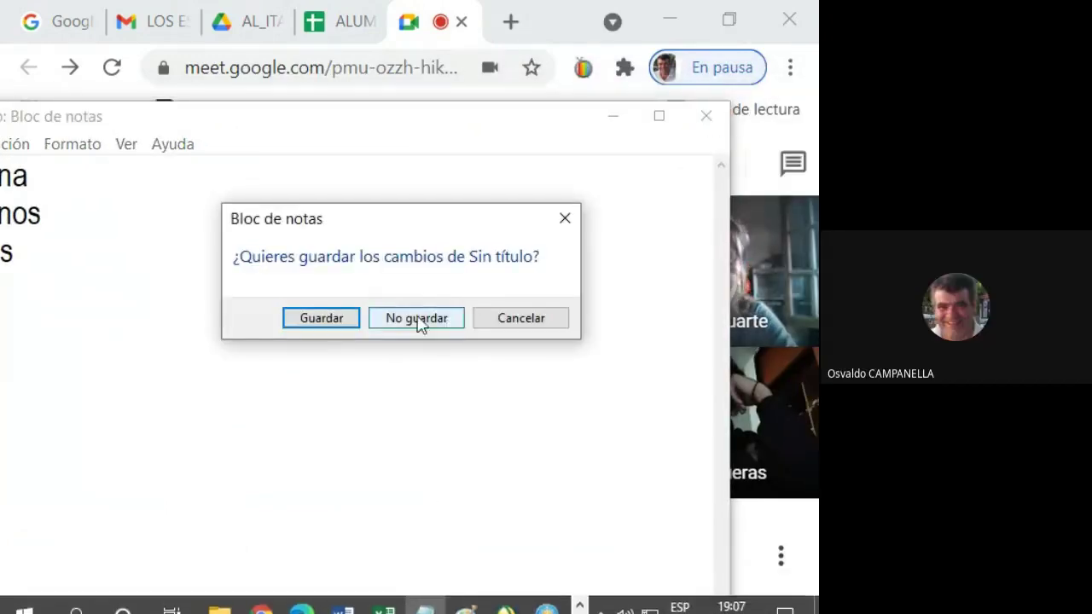
click(418, 322)
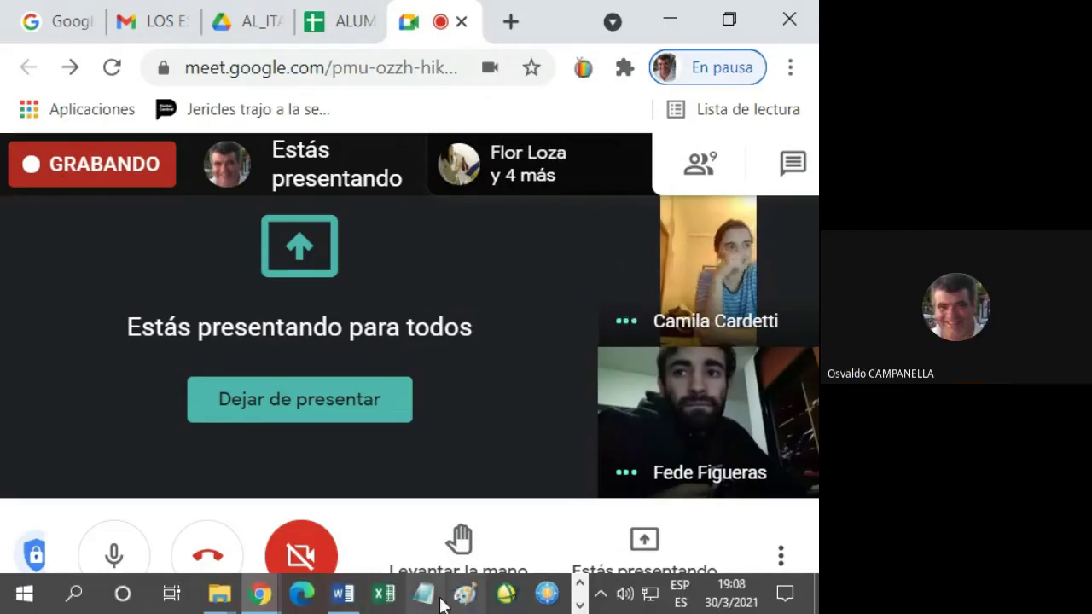
- Create a blank workbook in Excel and enter 15.4 in cell A1 and 12,4 in cell A2
click(381, 595)
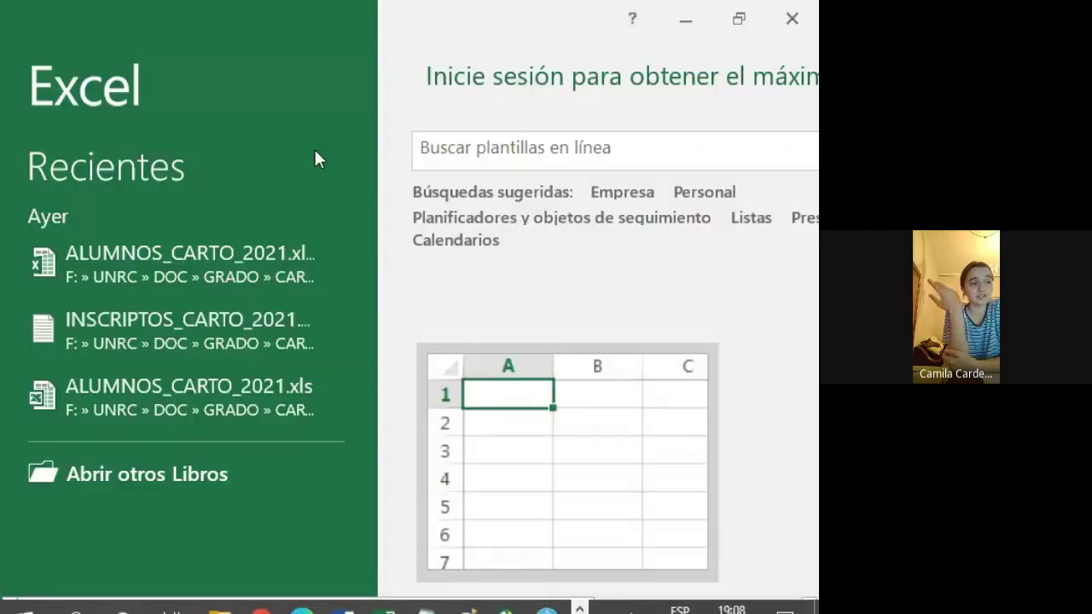
click(585, 457)
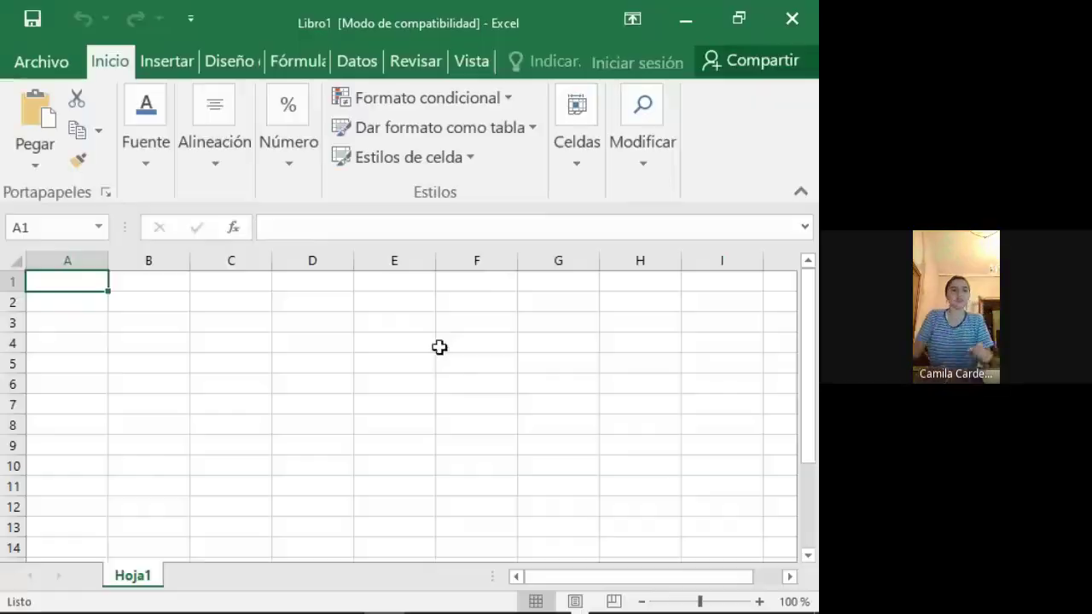
text(15.)
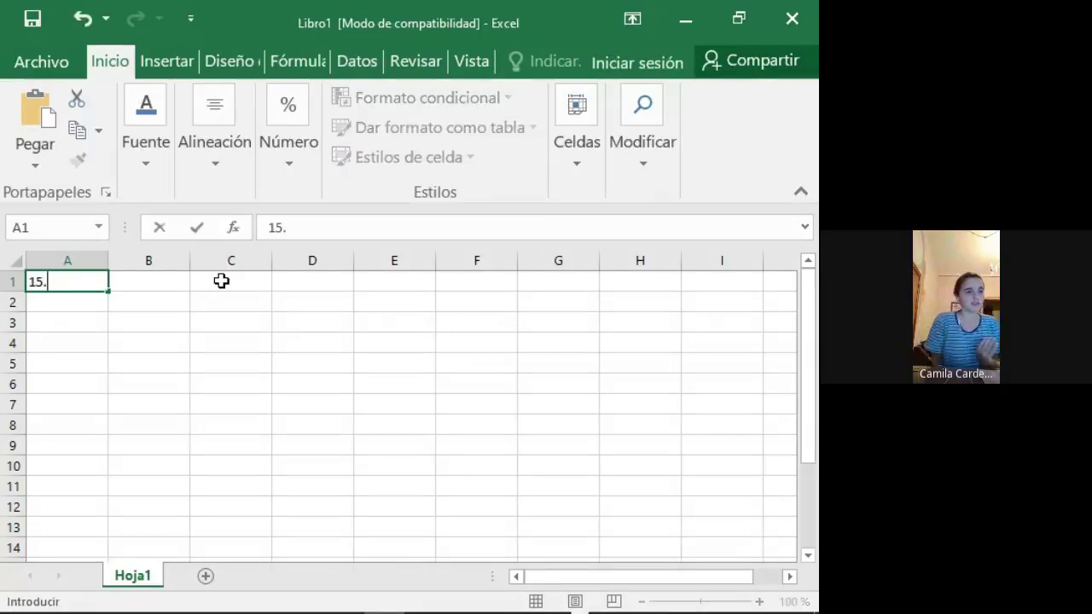
text(4)
key(Return)
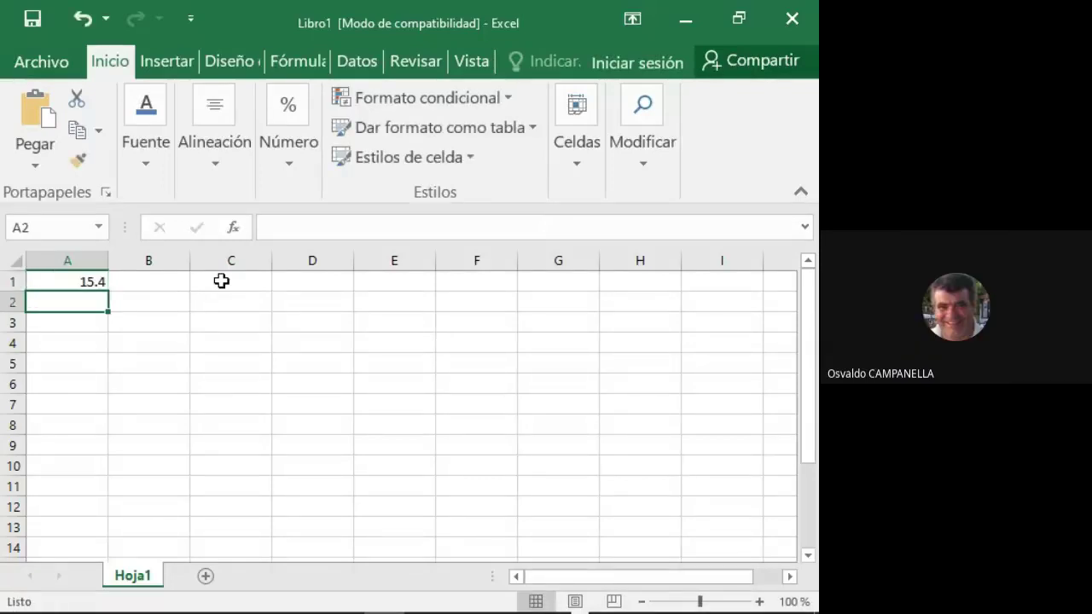
text(12)
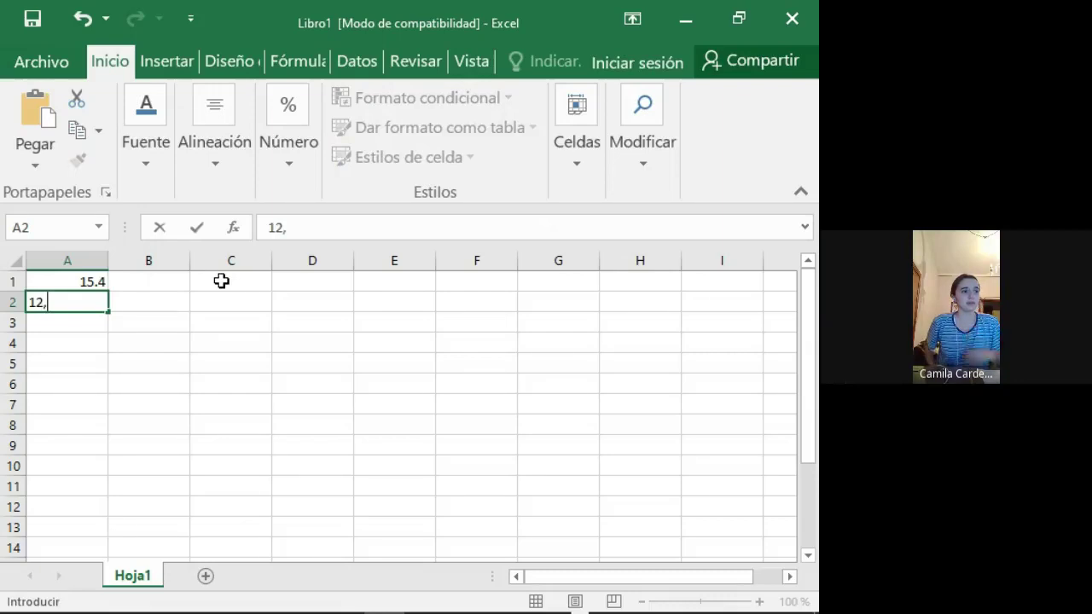
text(,4)
key(Return)
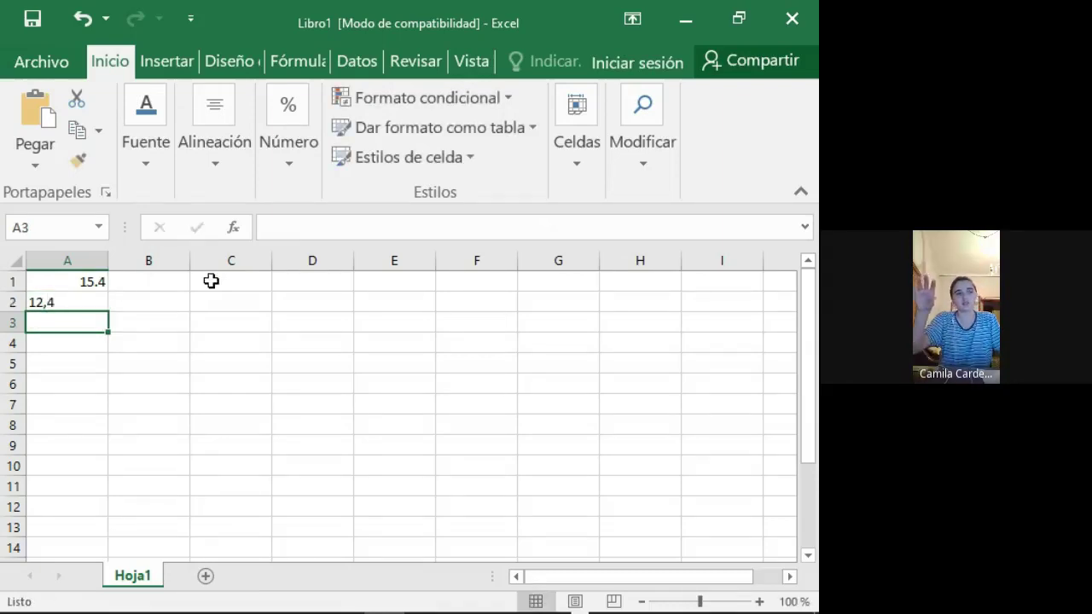
- Check how the contents of cells A1 and A2 are stored and aligned
click(86, 284)
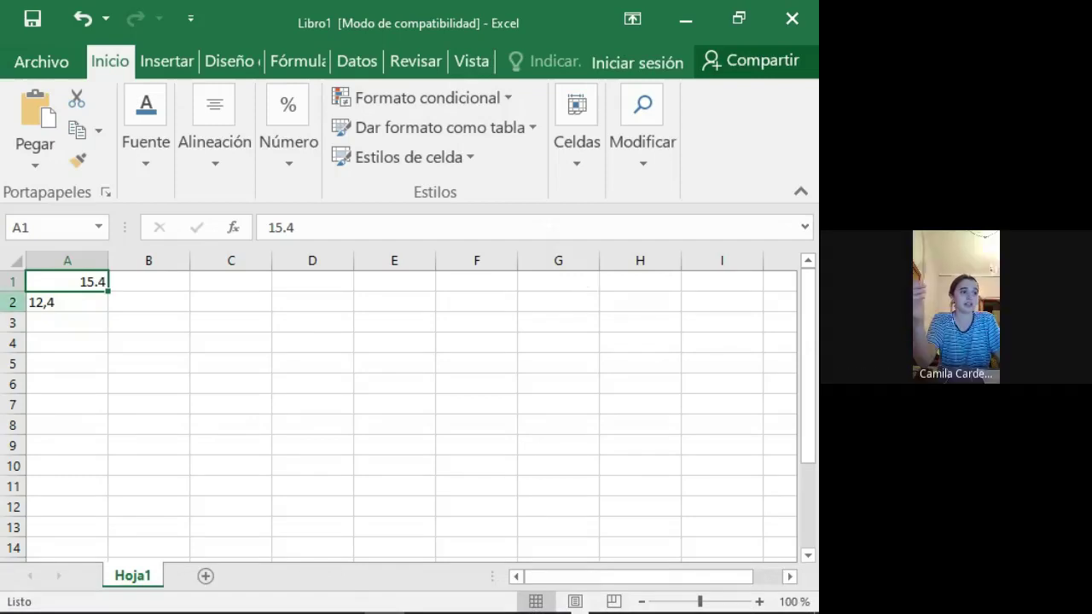
click(74, 307)
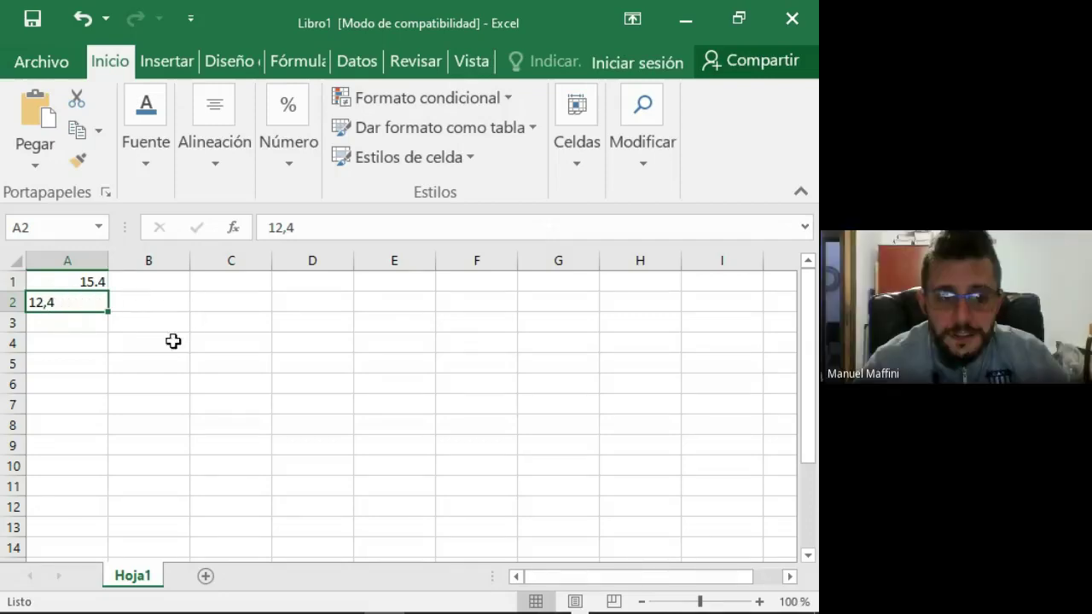
click(85, 326)
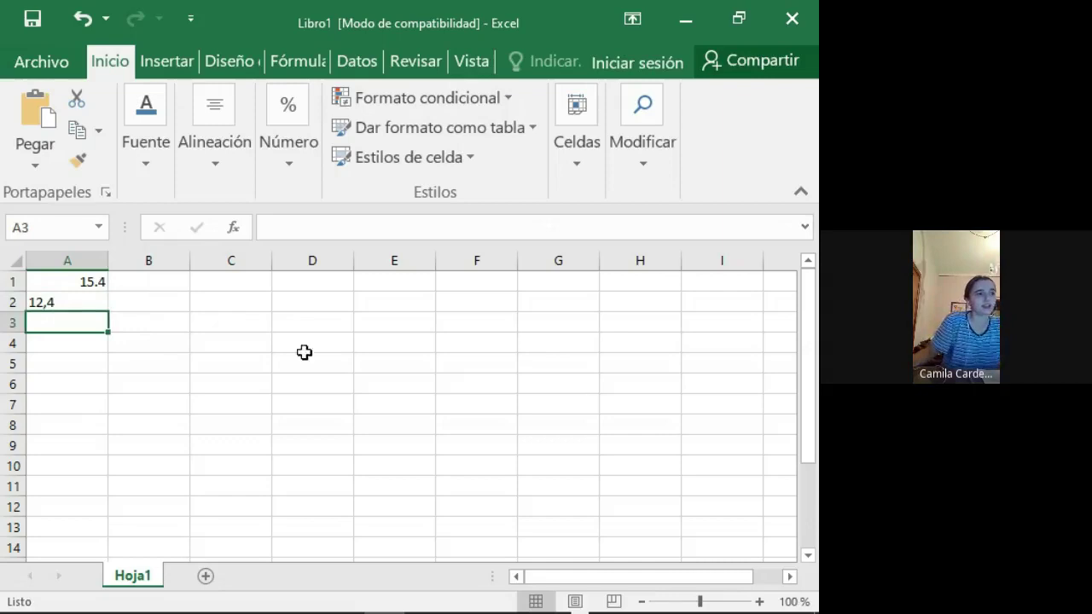
- Enter the text "pepe" in cell C1 and the number 4 in cell F1
click(241, 280)
text(p)
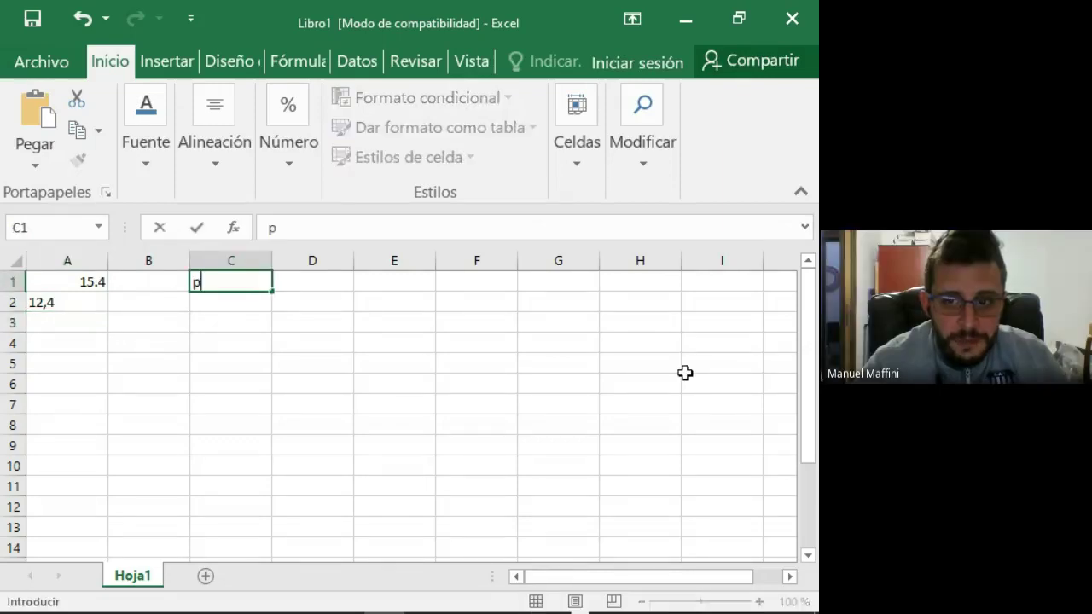
text(epep)
key(Return)
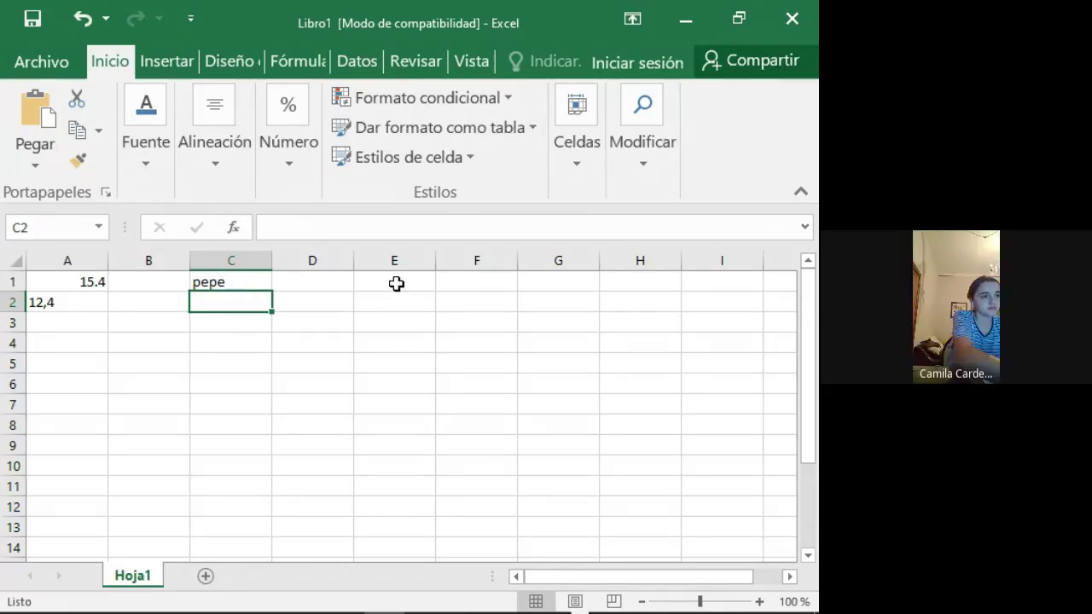
click(483, 282)
text(4)
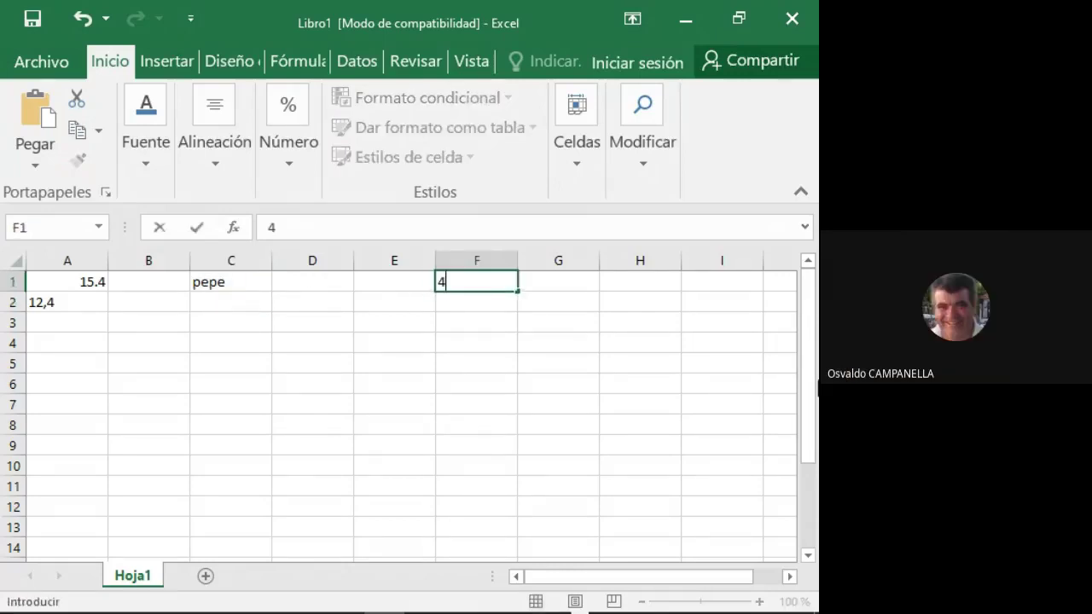
key(Return)
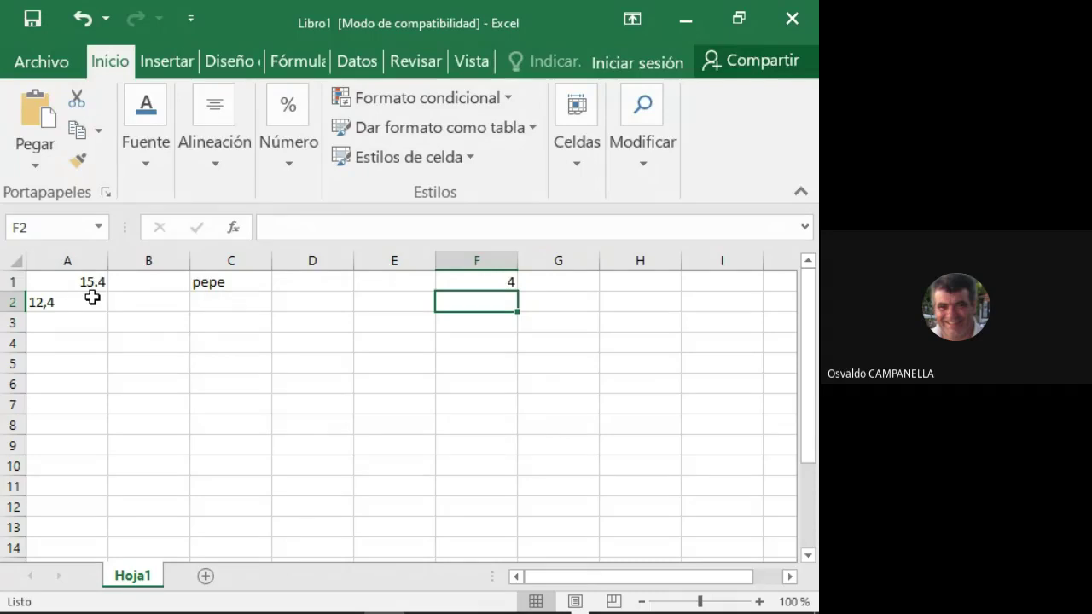
- Replace the contents of cell A2 with 14587956.2
click(42, 301)
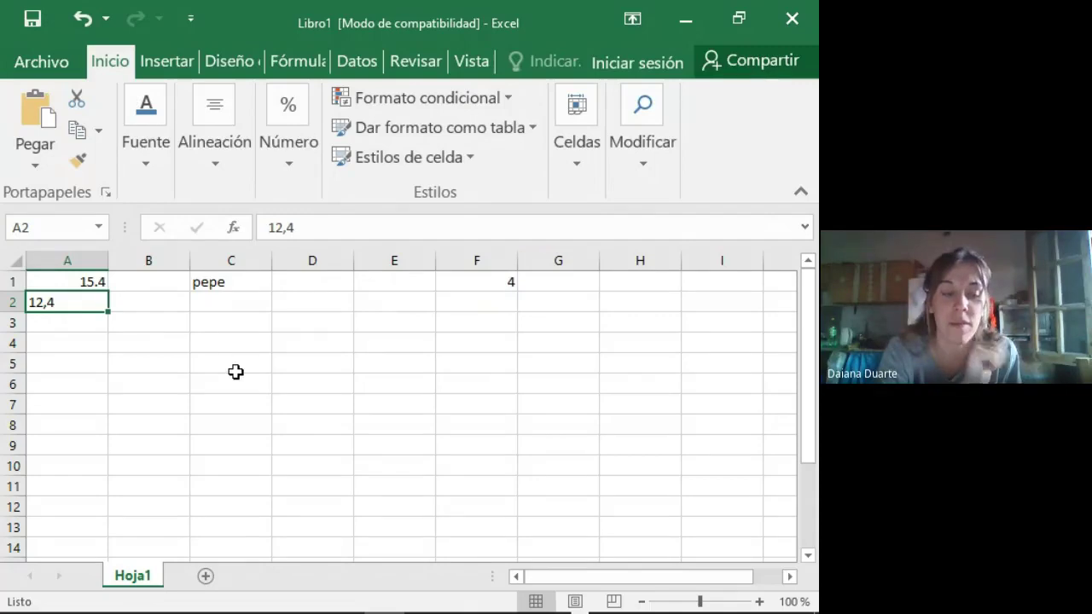
text(1)
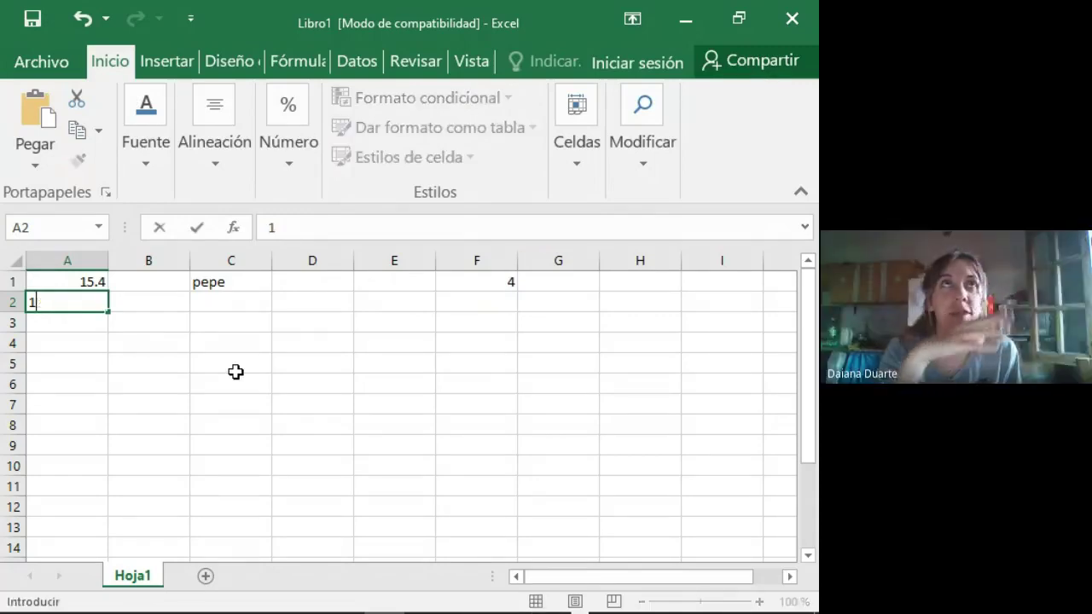
text(458795)
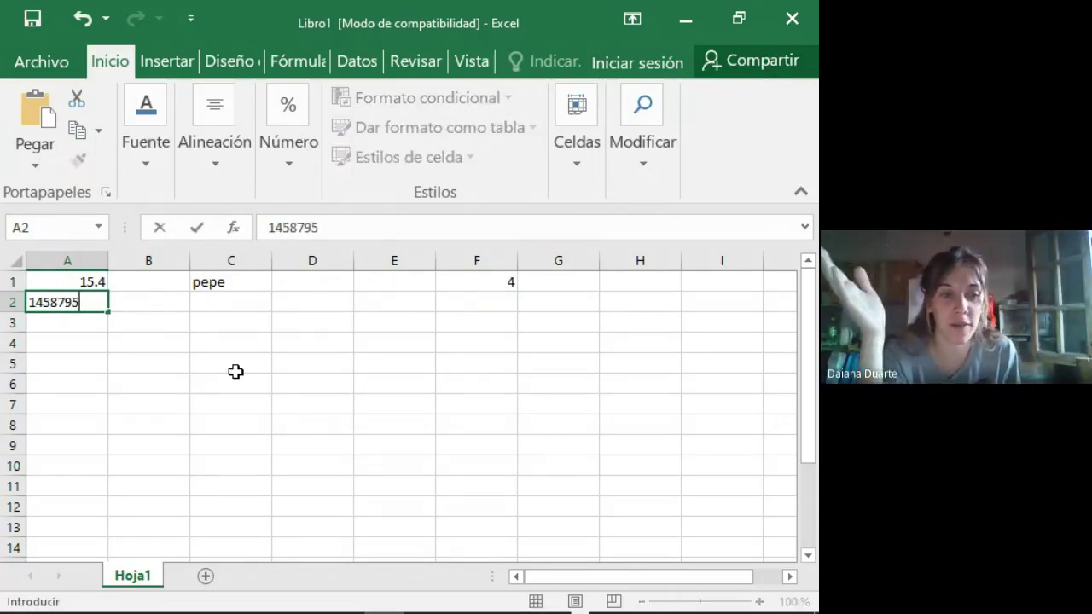
text(6.2)
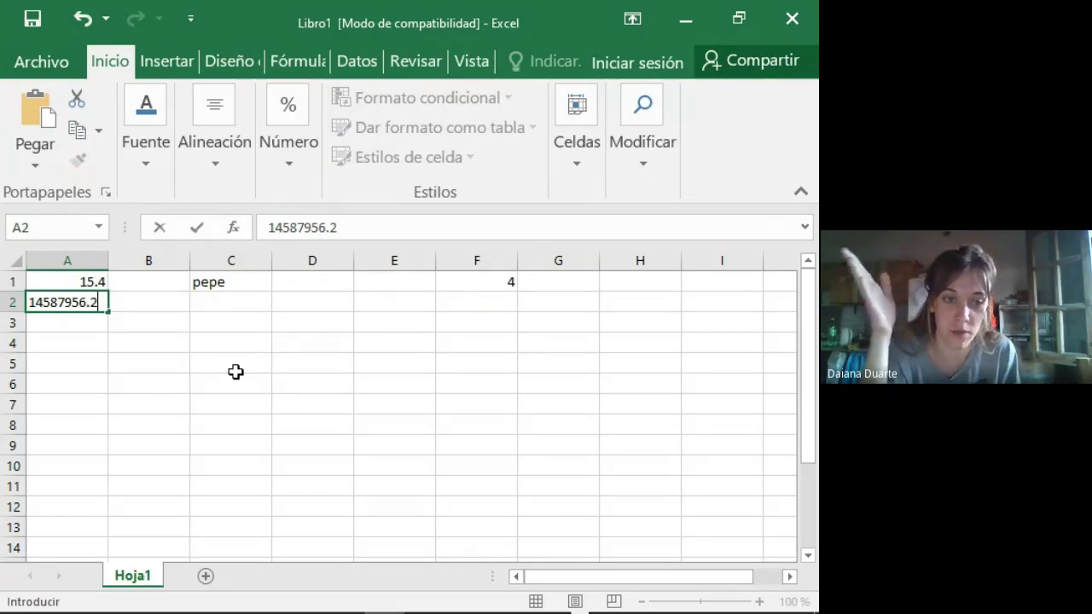
key(Return)
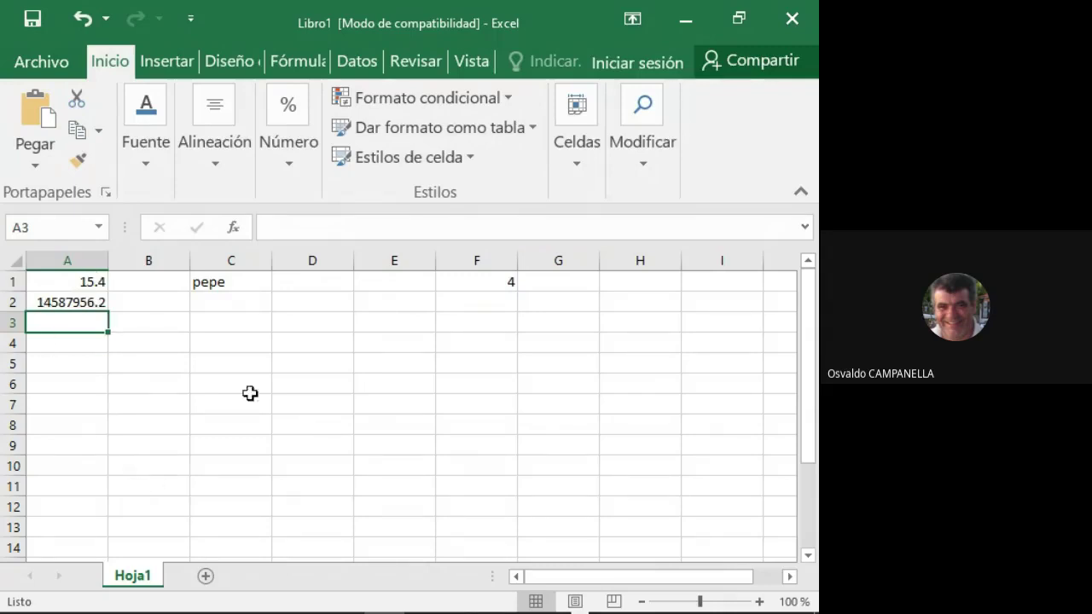
- Format cell A2 with the Número category, using the thousands separator
click(65, 298)
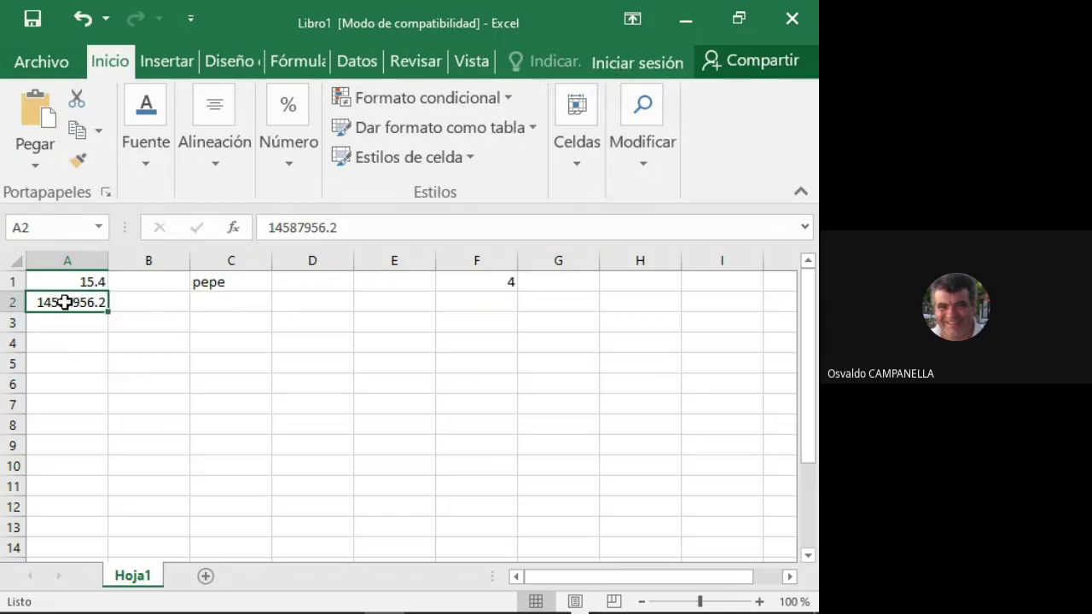
right_click(67, 307)
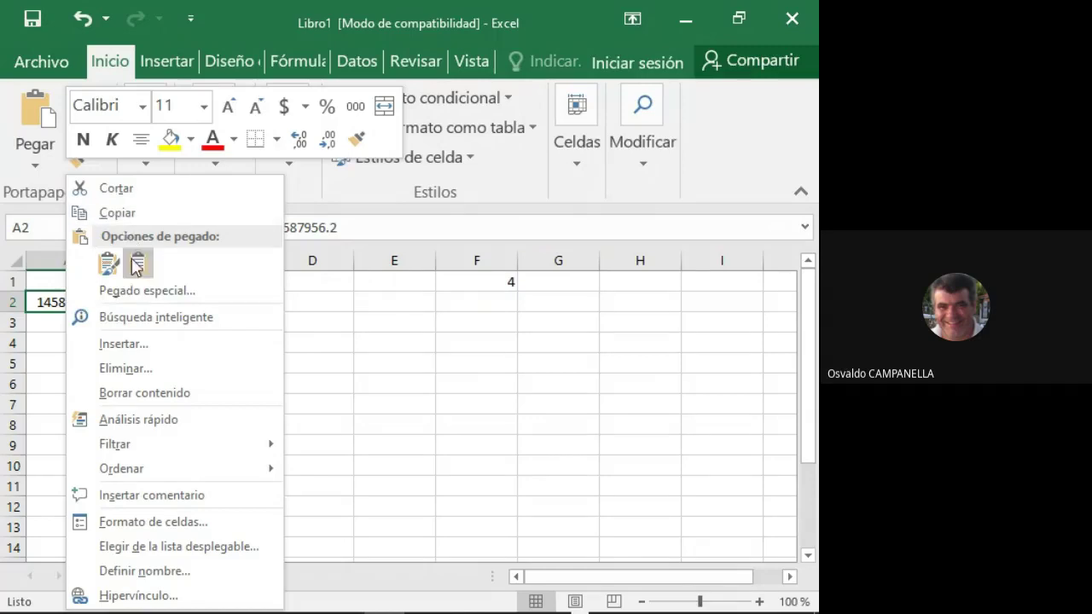
click(186, 520)
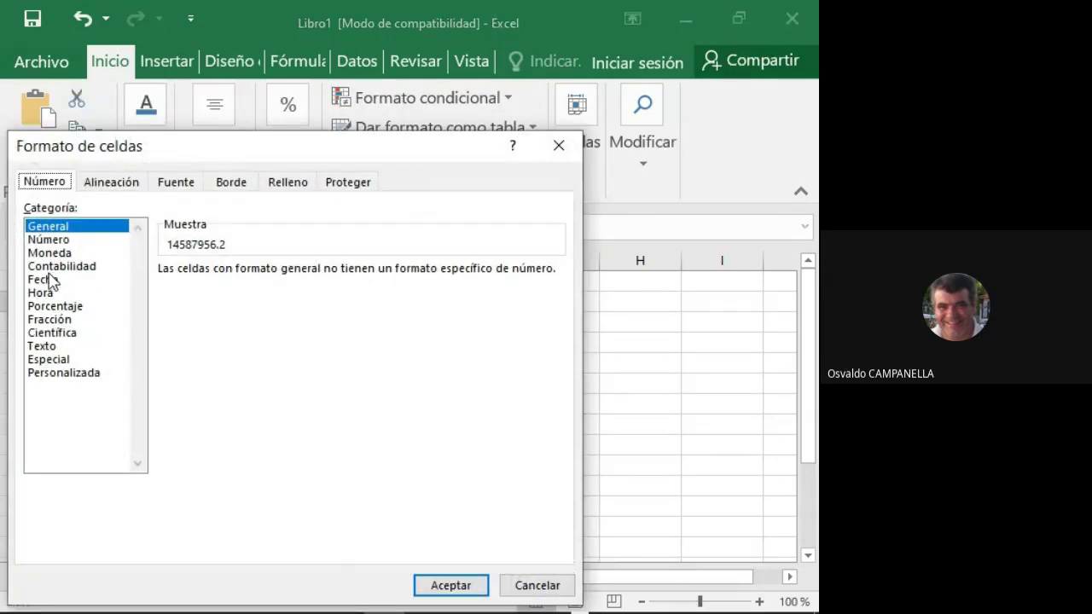
click(49, 241)
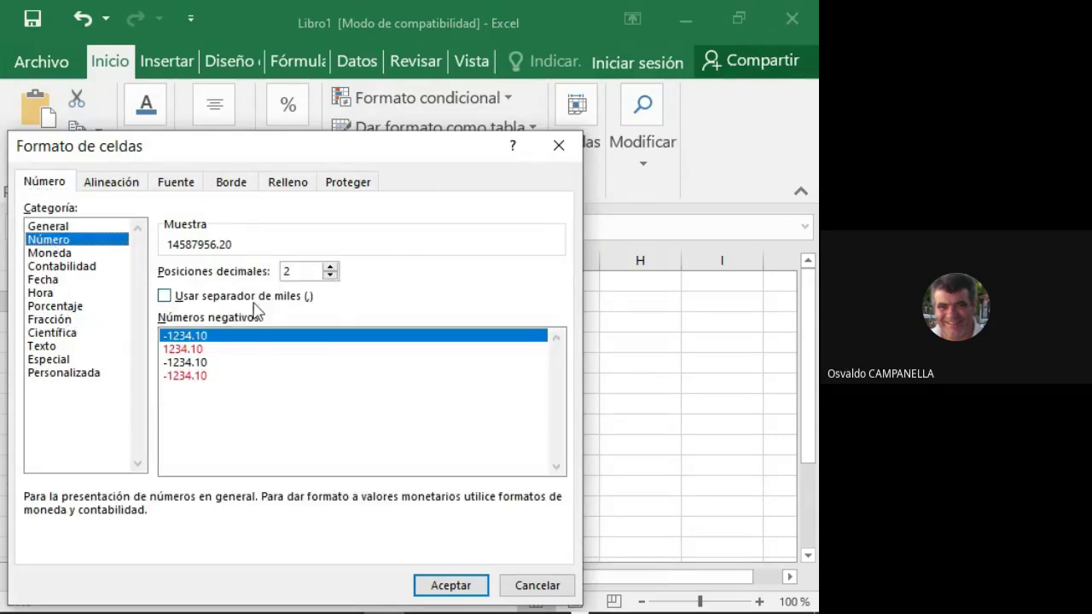
click(163, 297)
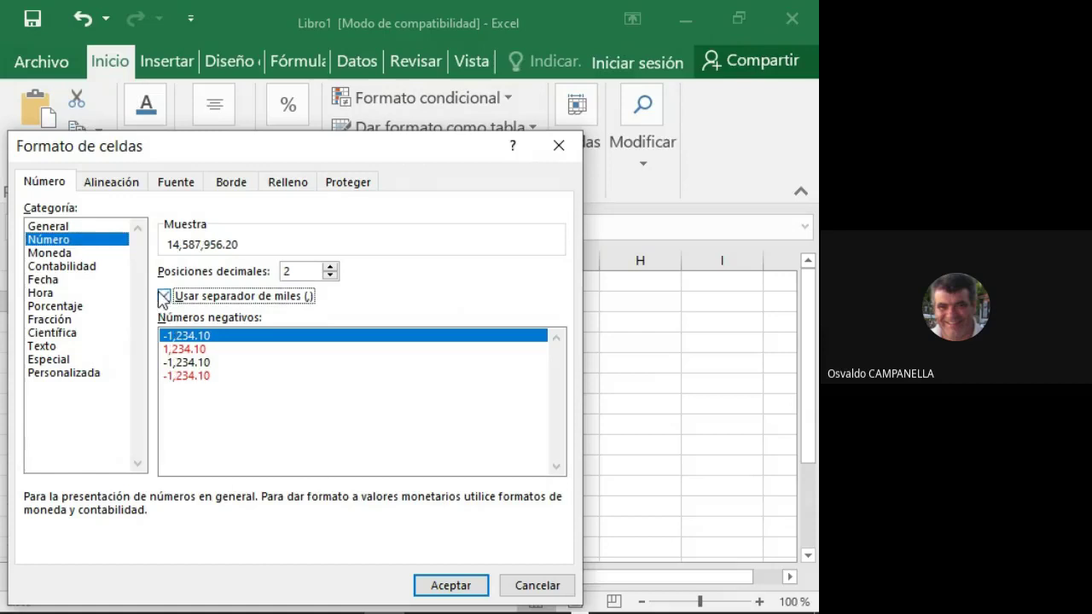
click(450, 586)
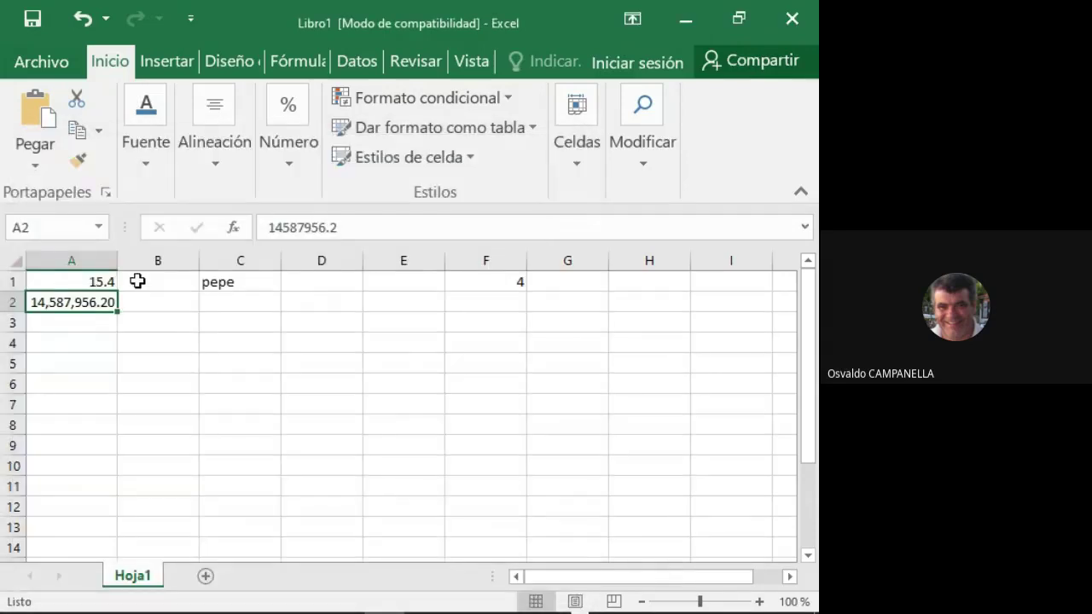
- Enter 17.8 in cell A3 and 18,23 in cell A4
click(72, 328)
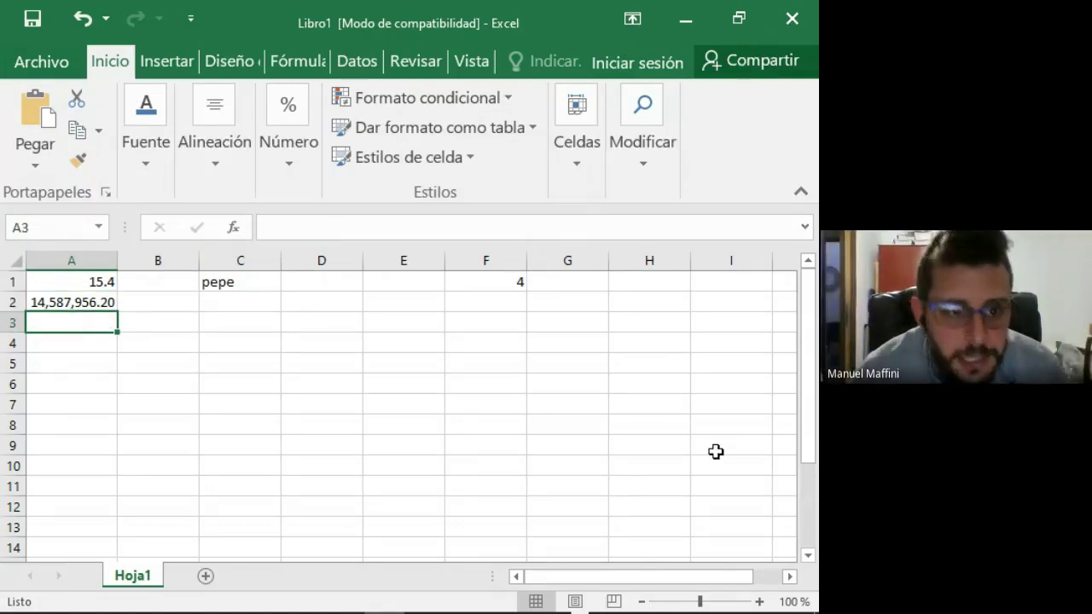
text(17.8)
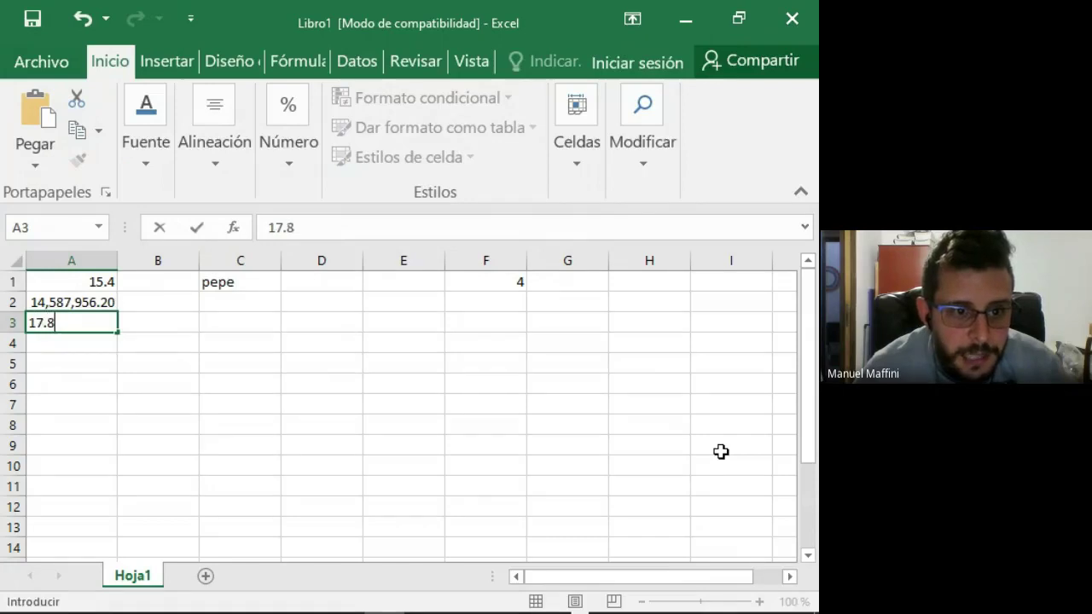
key(Return)
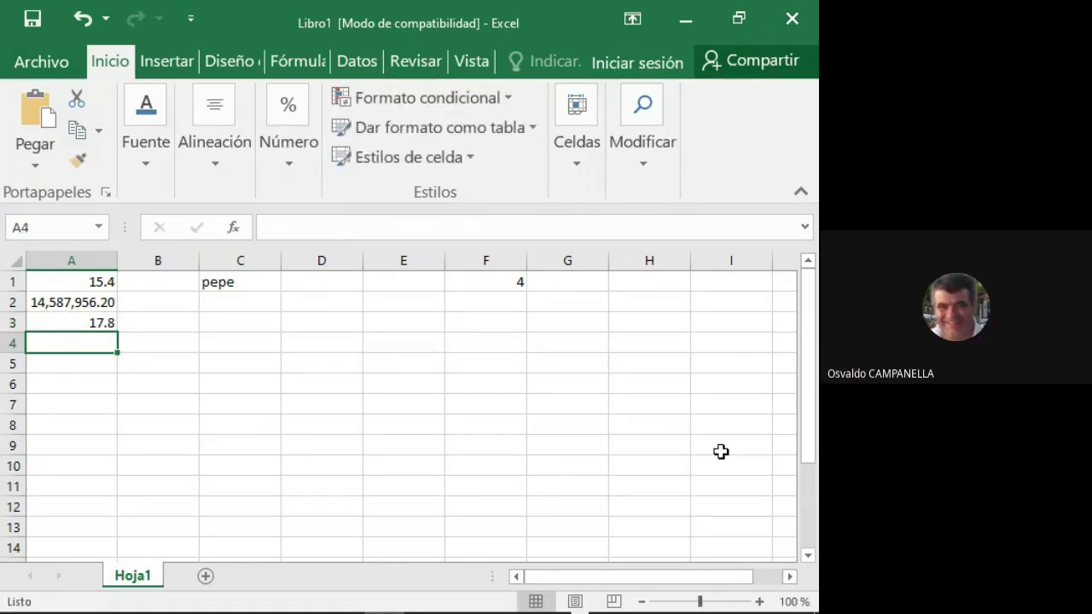
text(18)
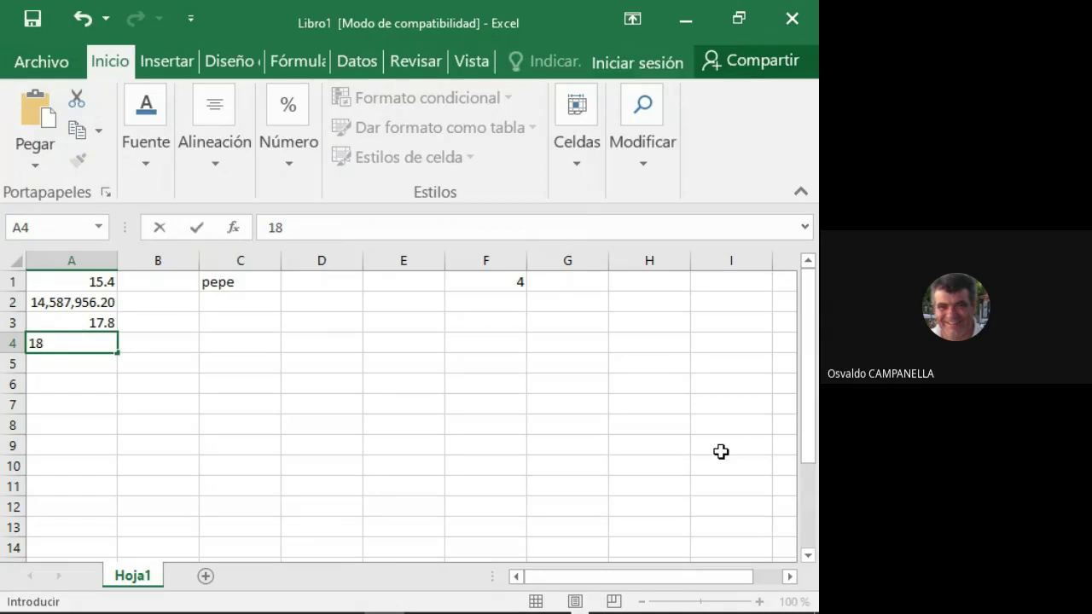
text(,23)
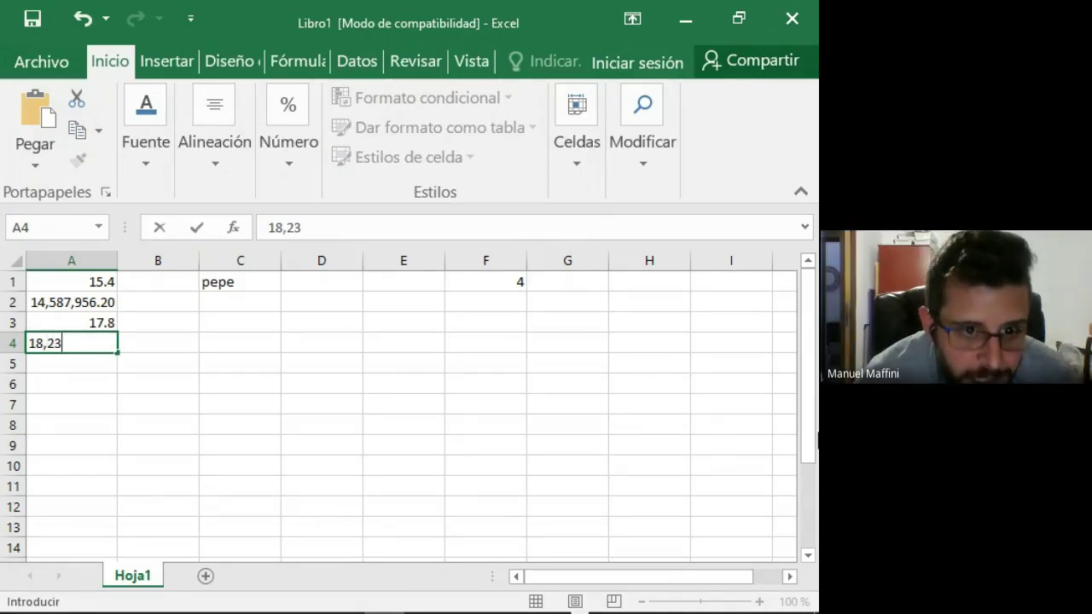
key(Return)
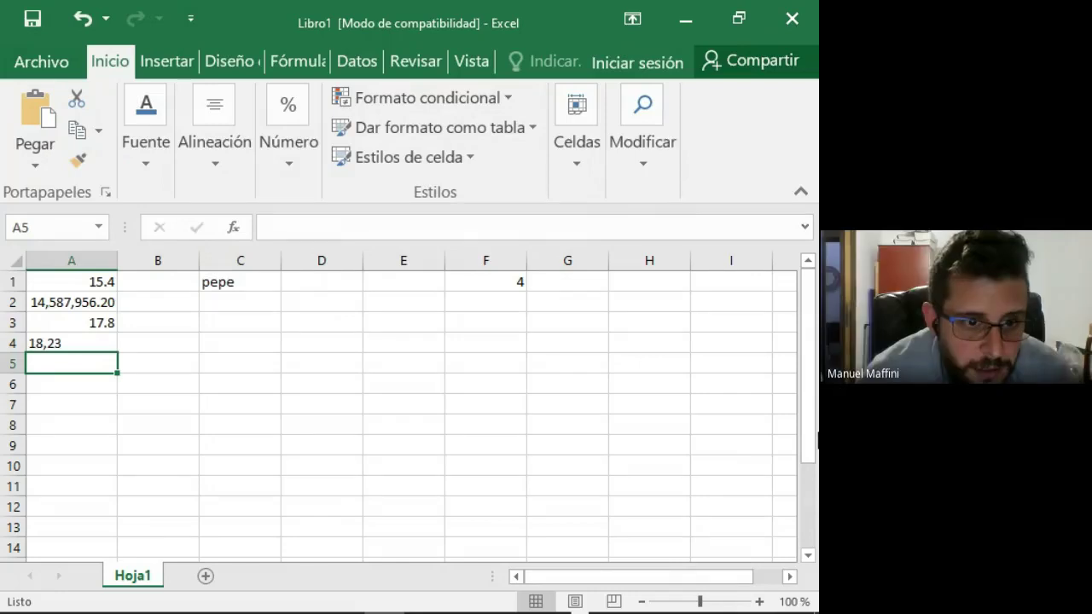
- Replace the contents of cell A4 with 18,5 and enter 1,5 in cell A5
click(71, 343)
text(18.)
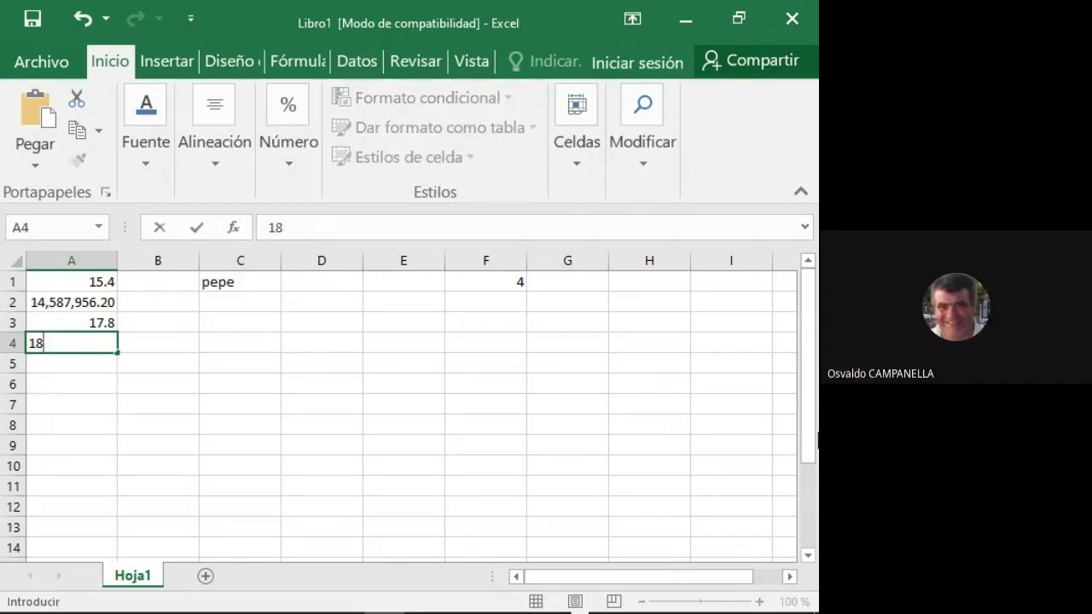
key(Return)
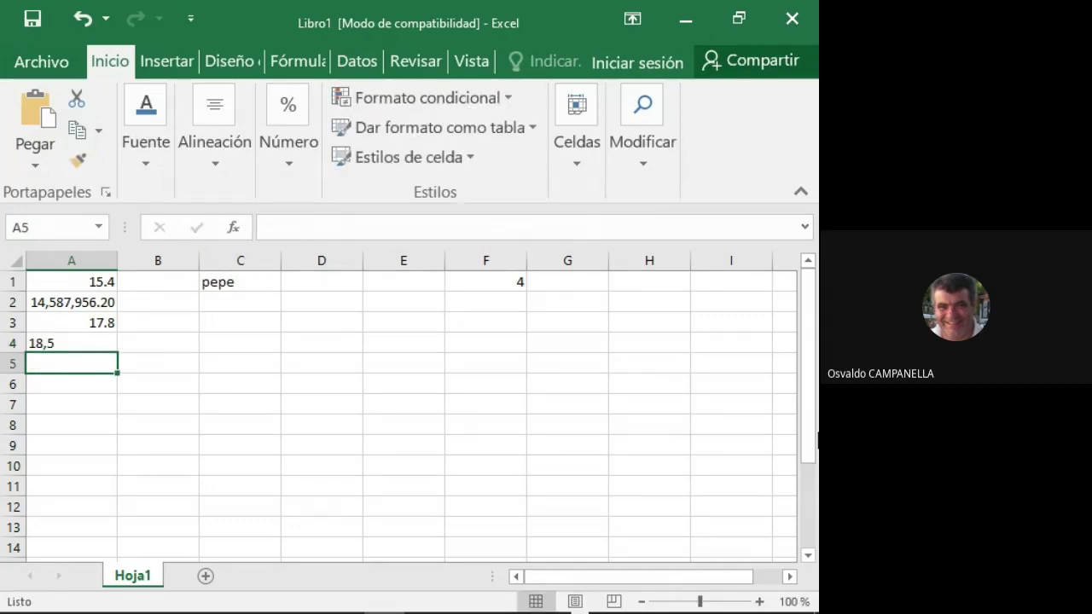
text(1,5)
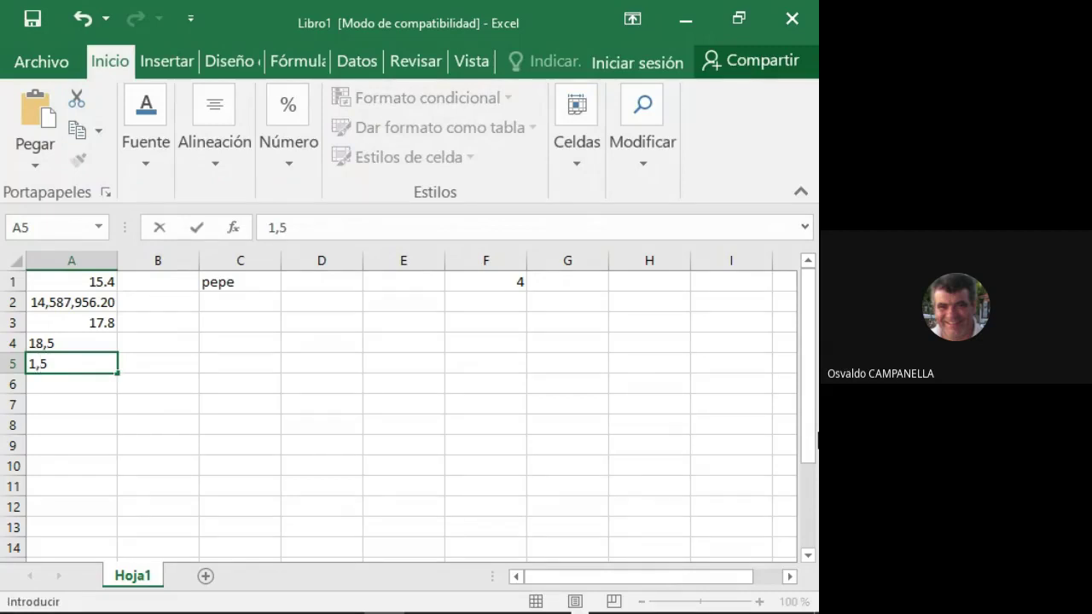
key(Return)
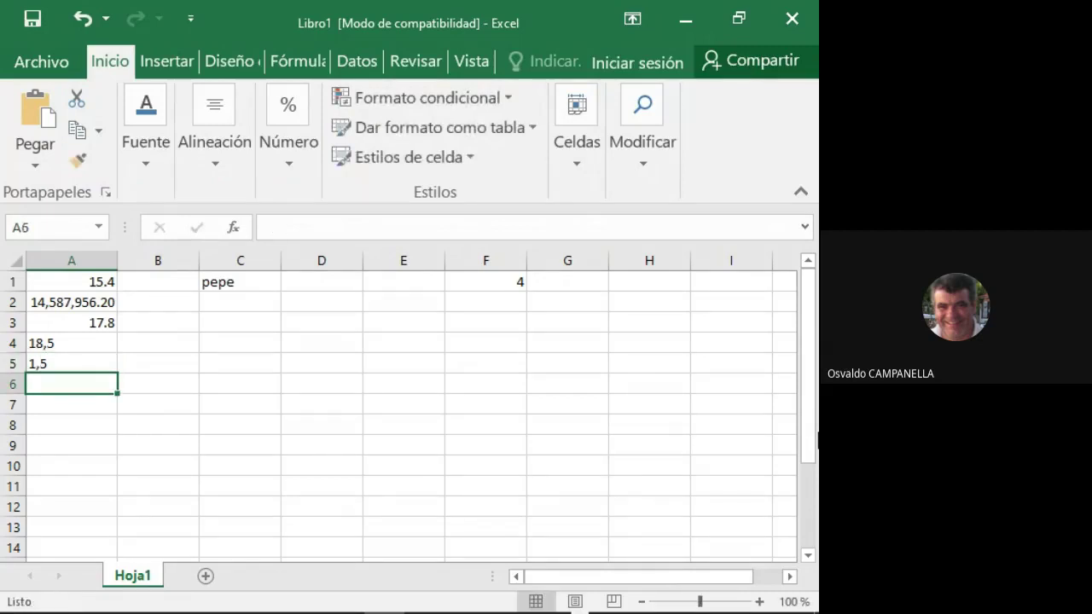
- Enter the formula =suma(a4;a5) in cell A6 to add the two comma-decimal entries
text(=)
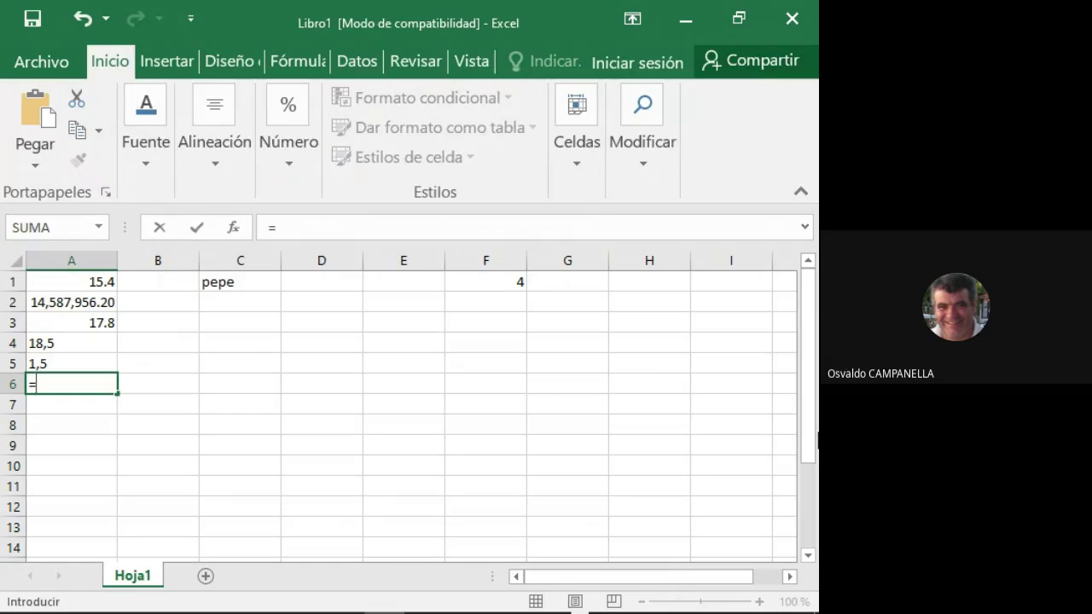
text(suma()
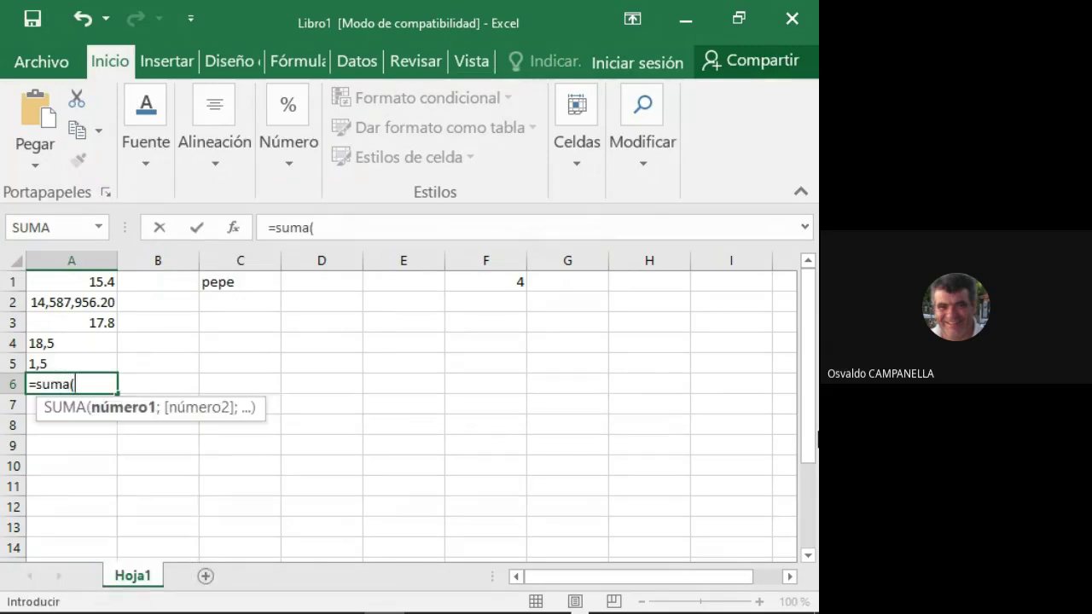
text(a4)
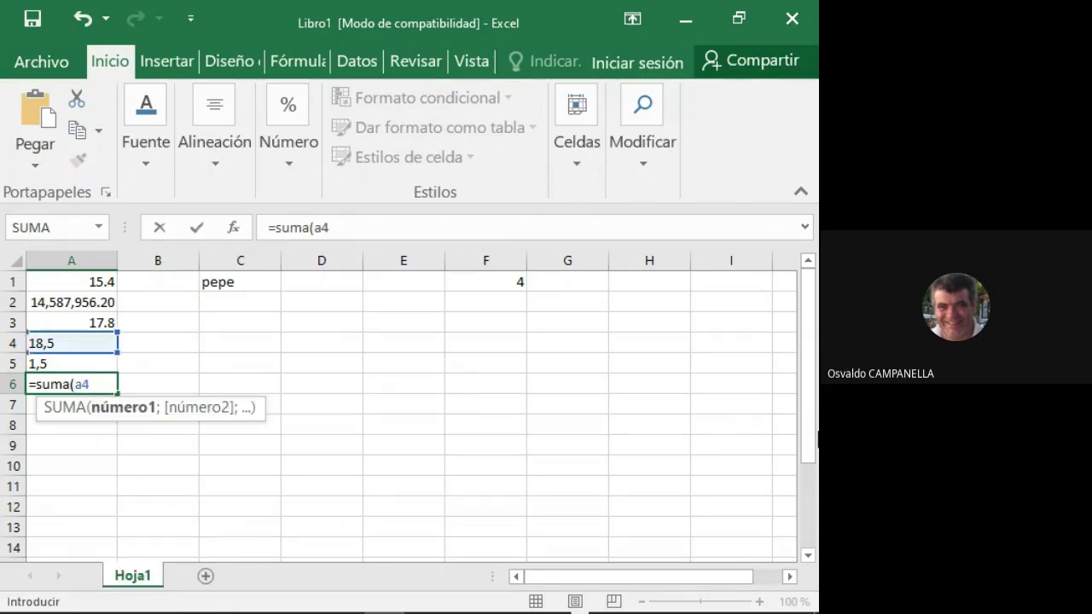
text(;)
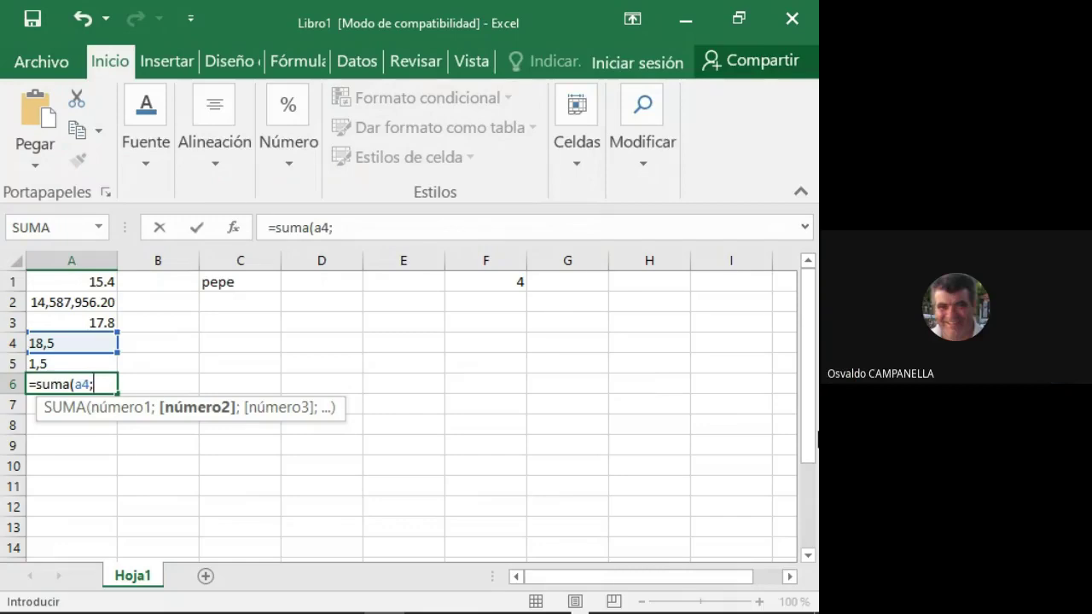
text(a5)
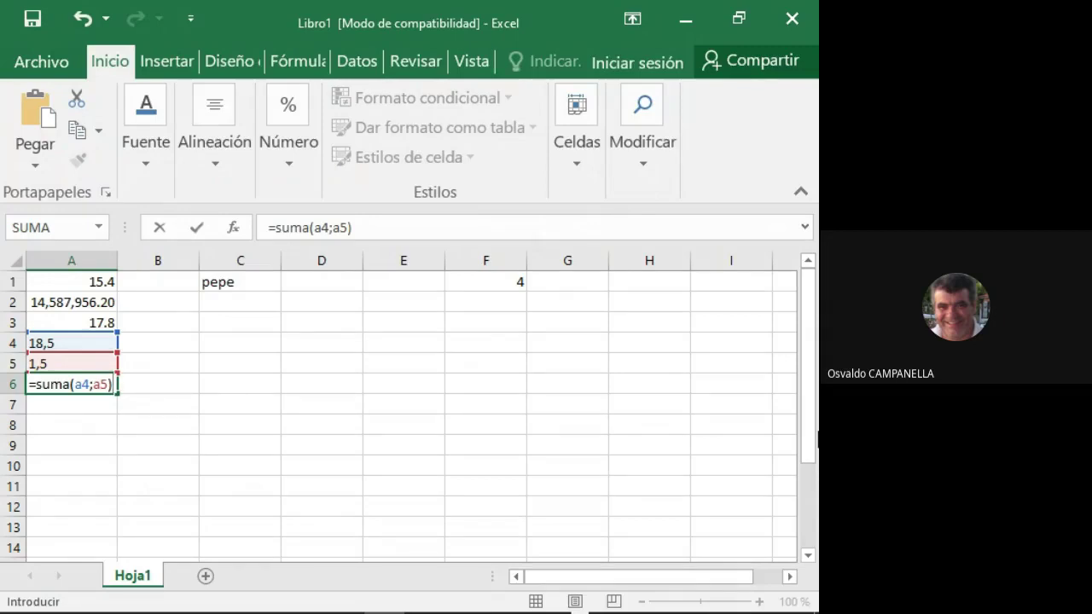
key(Return)
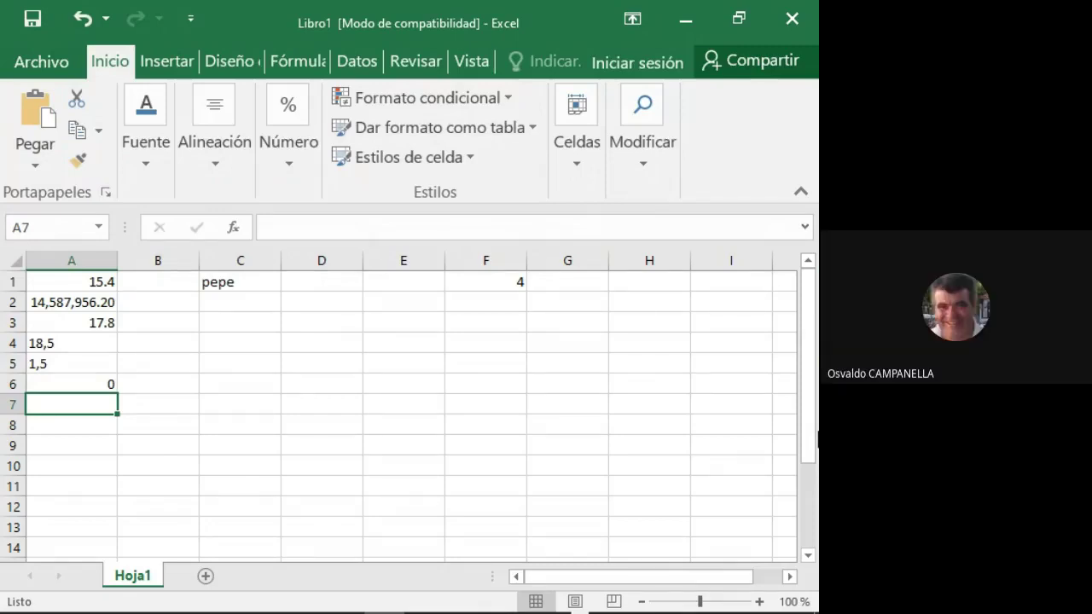
- Enter 18.5 in cell B4 and 1.5 in cell B5, using a point as the decimal symbol
key(Up)
key(Up)
key(Up)
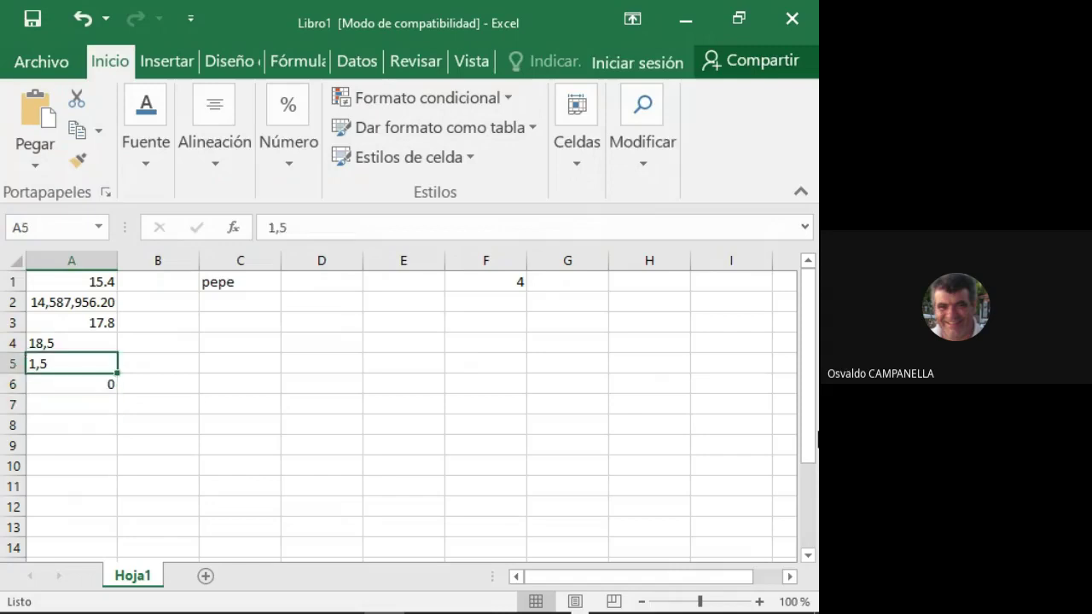
key(Right)
text(18)
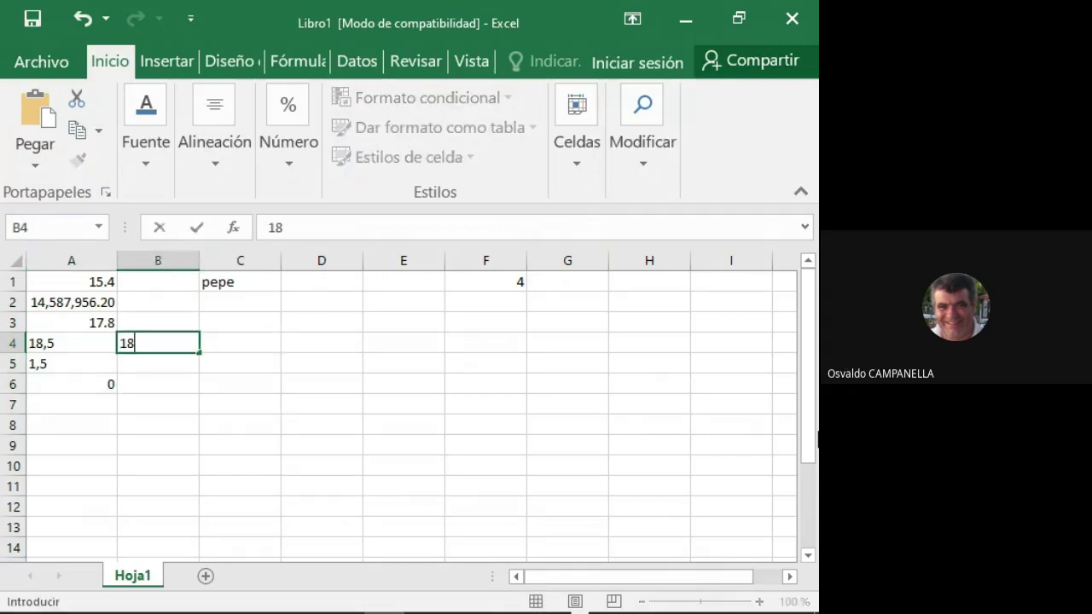
key(Return)
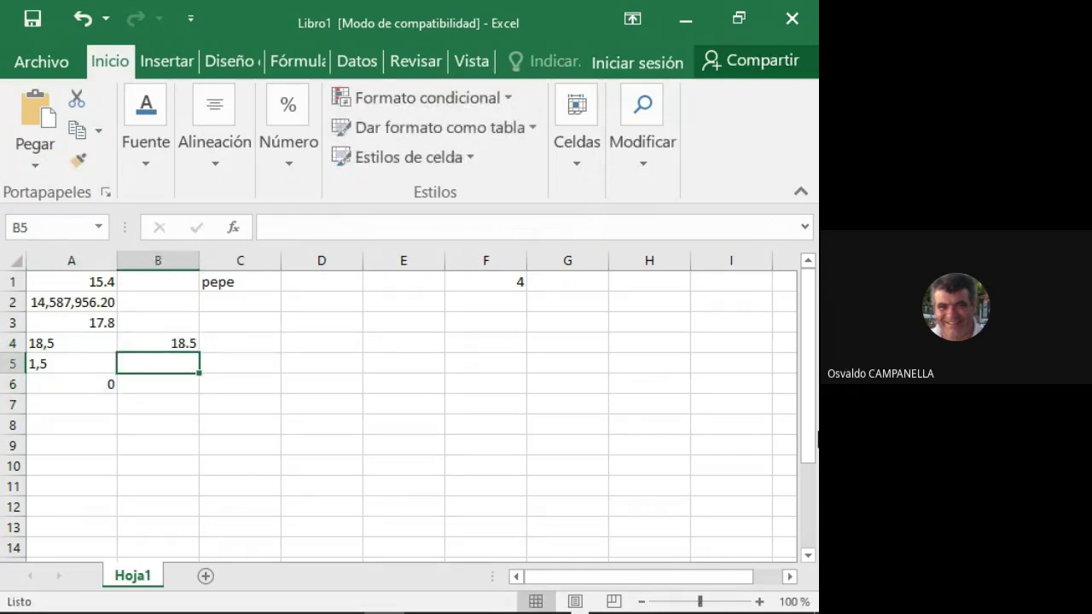
text(1.5)
- Copy the SUMA formula from cell A6 into cell B6
click(73, 384)
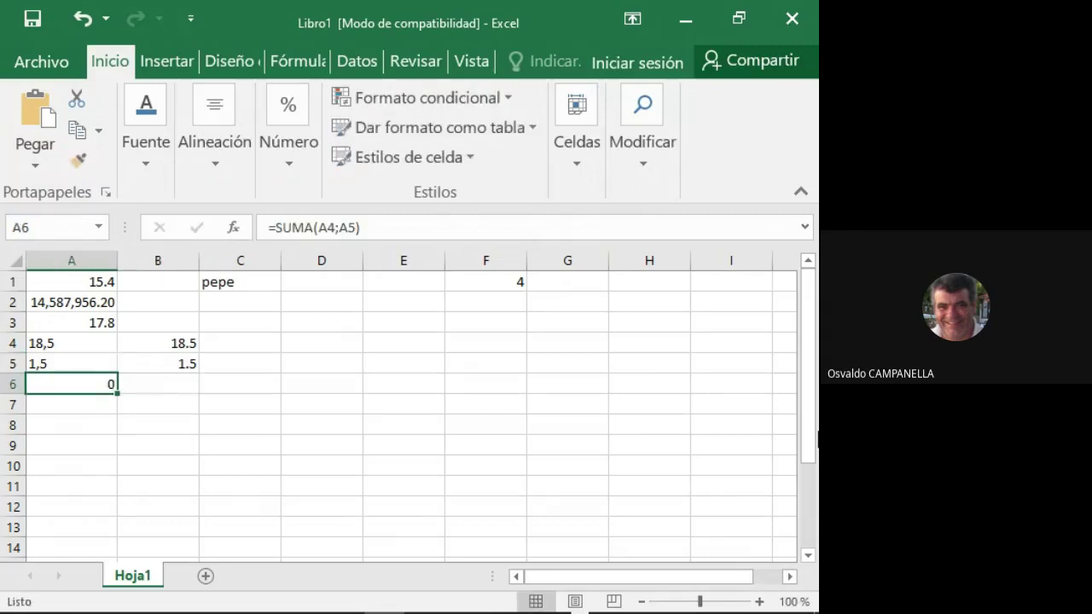
key(ctrl+c)
key(Right)
key(ctrl+v)
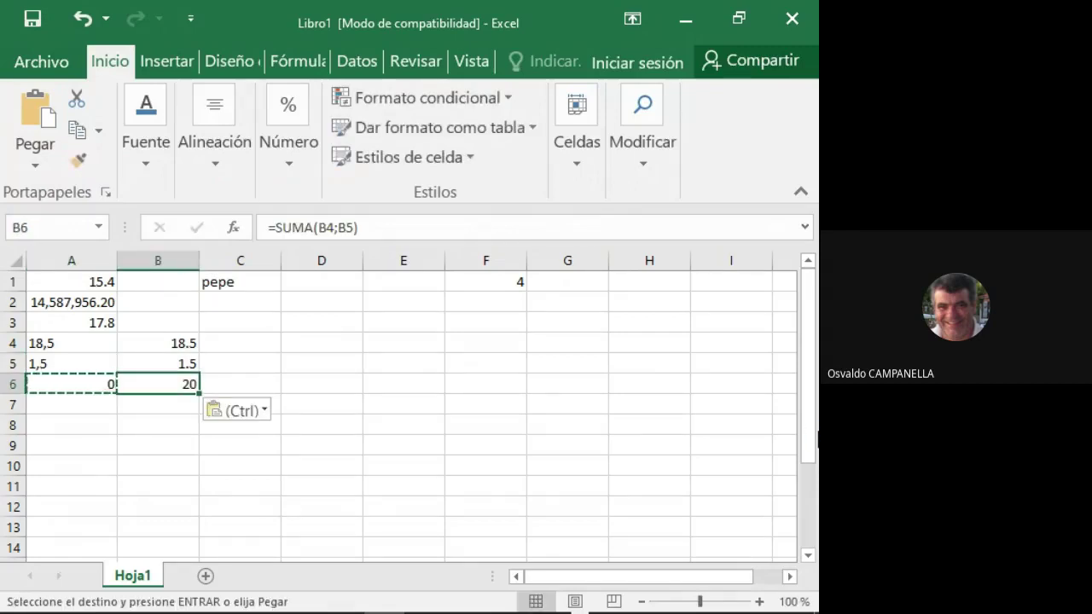
- Compare the SUMA formulas and results in cells A6 and B6, checking the comma-decimal entry in A4
click(240, 384)
click(72, 384)
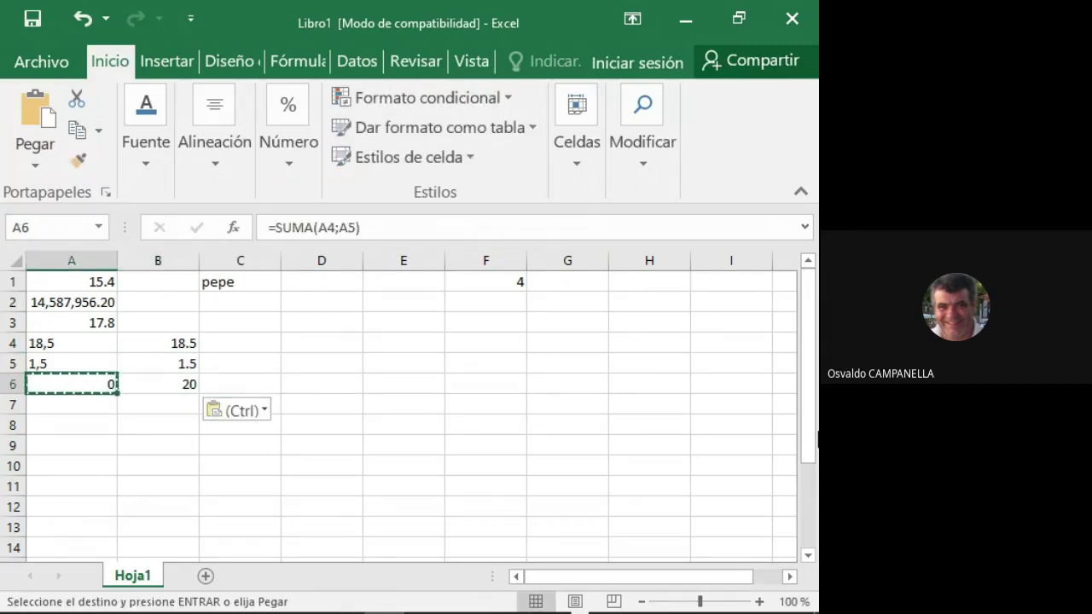
key(Right)
key(Right)
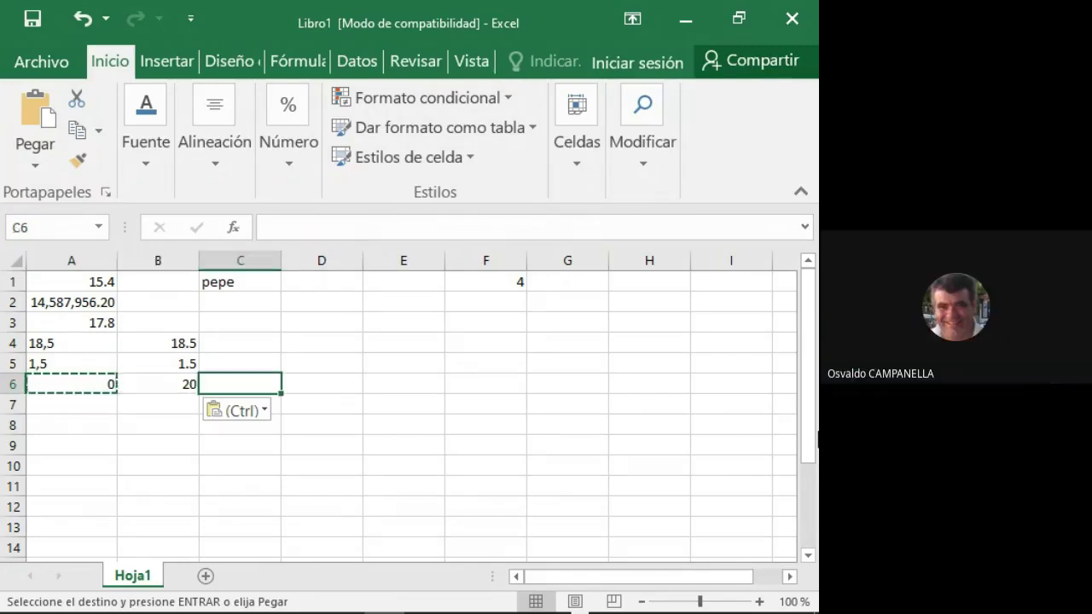
click(158, 384)
click(71, 384)
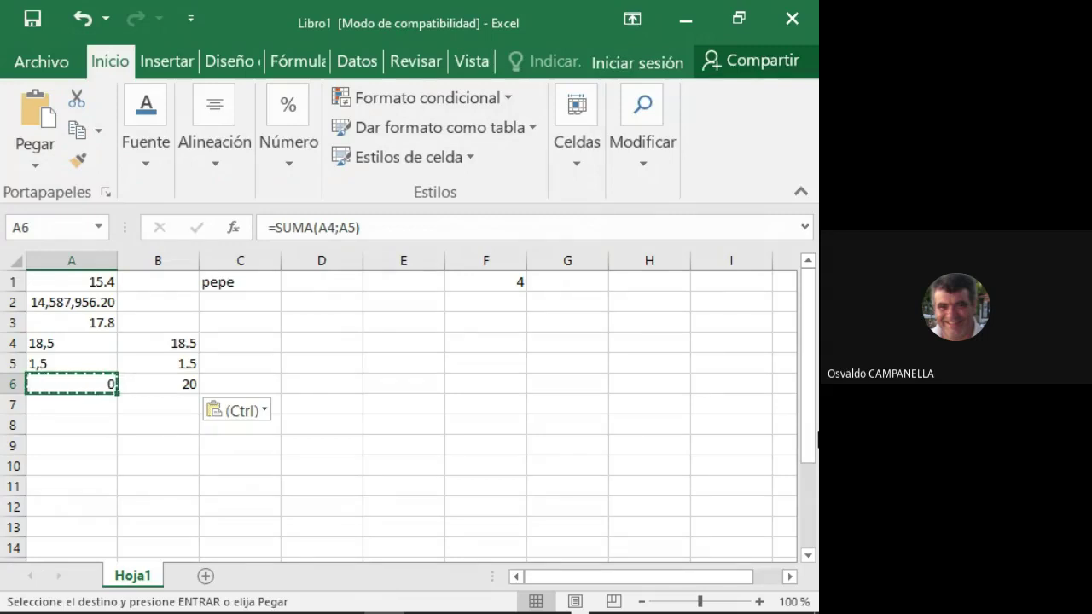
click(71, 343)
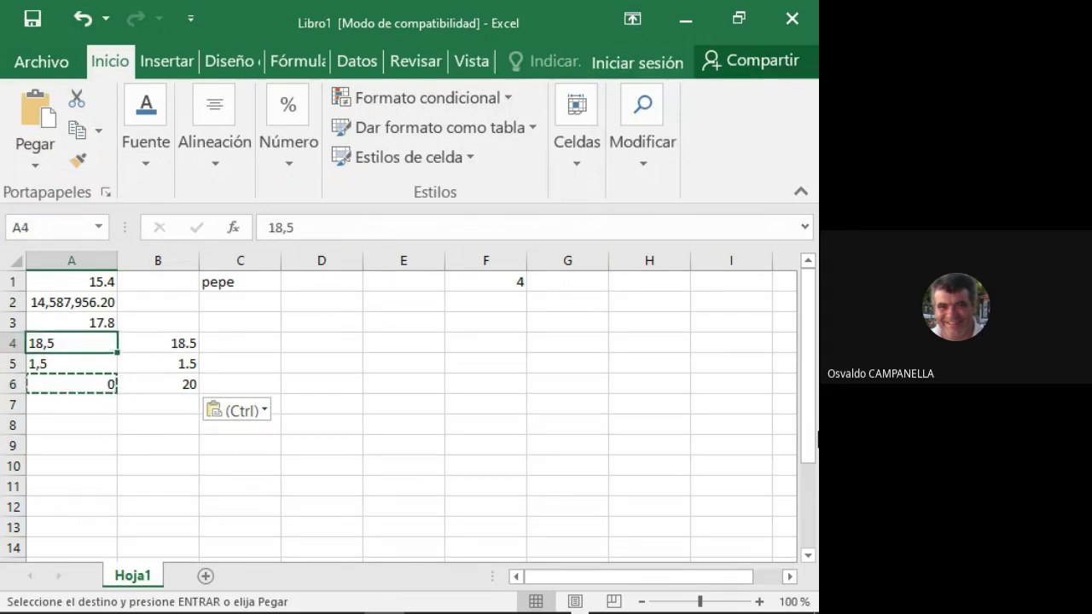
click(72, 384)
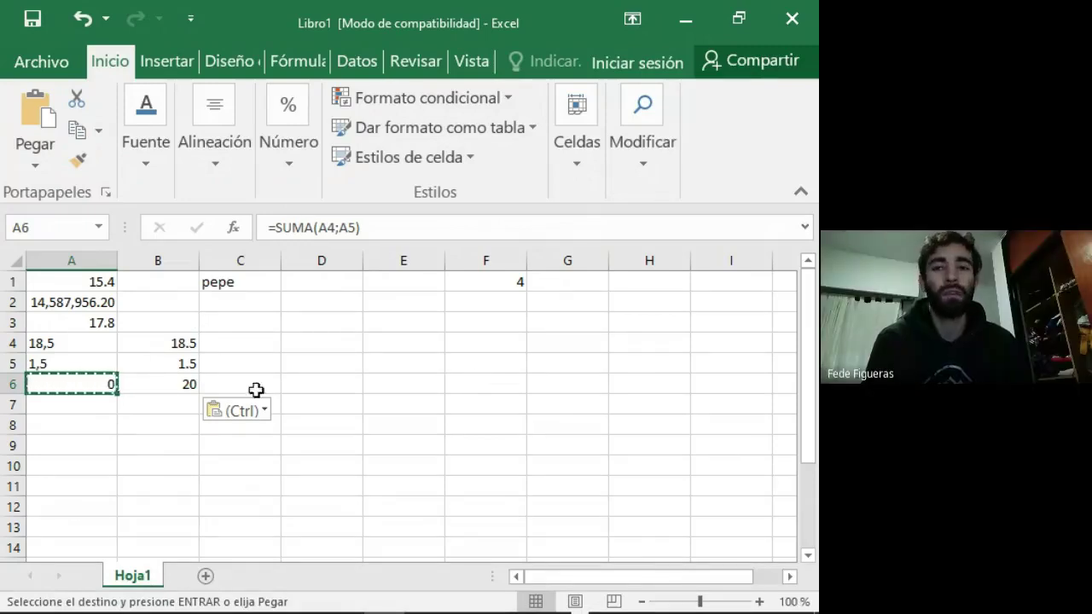
click(168, 388)
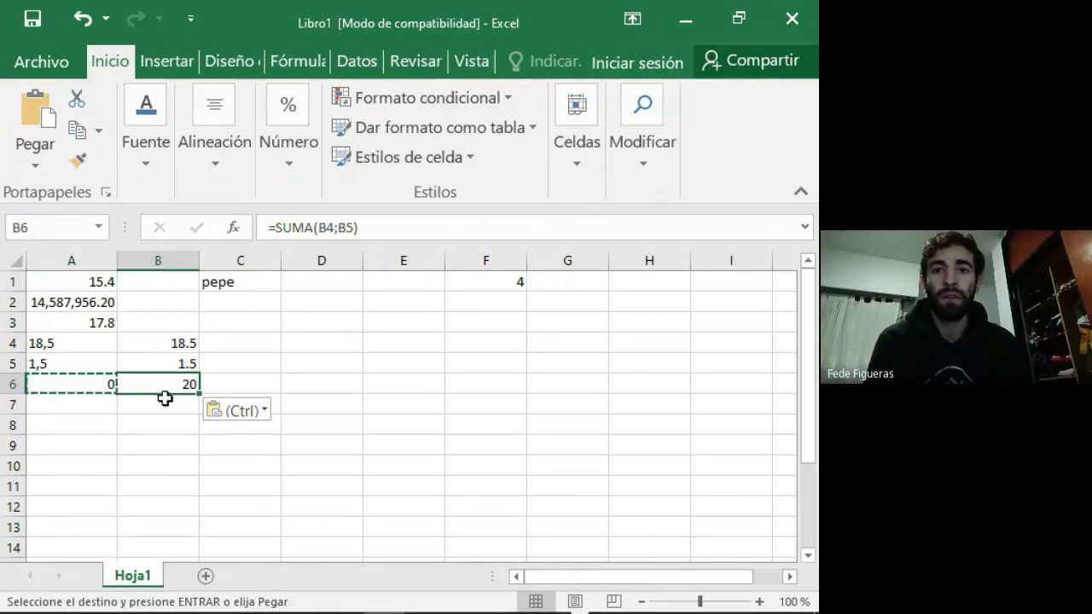
click(61, 383)
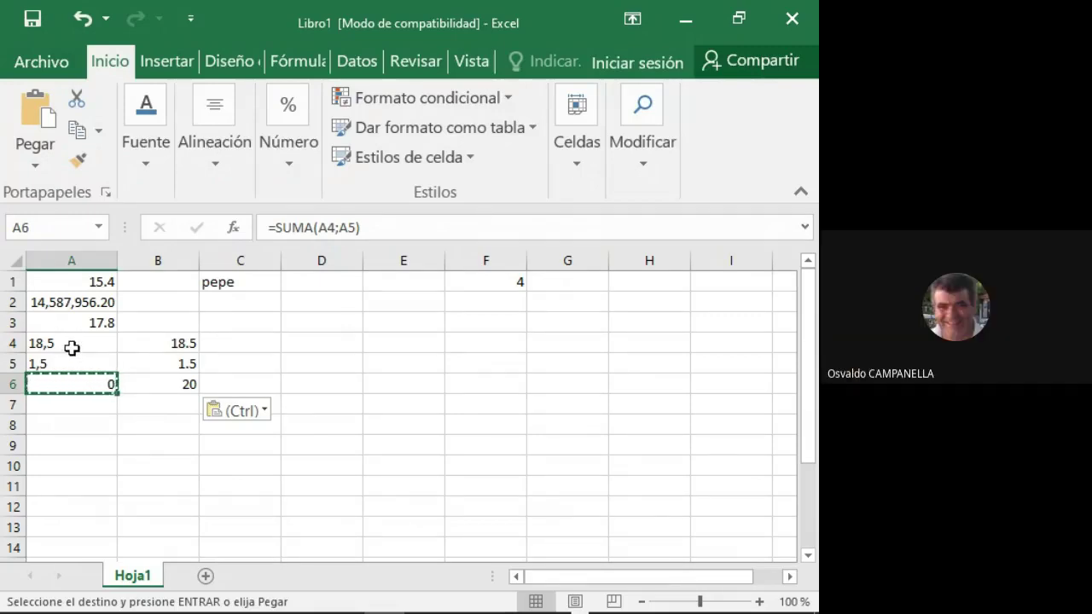
click(162, 384)
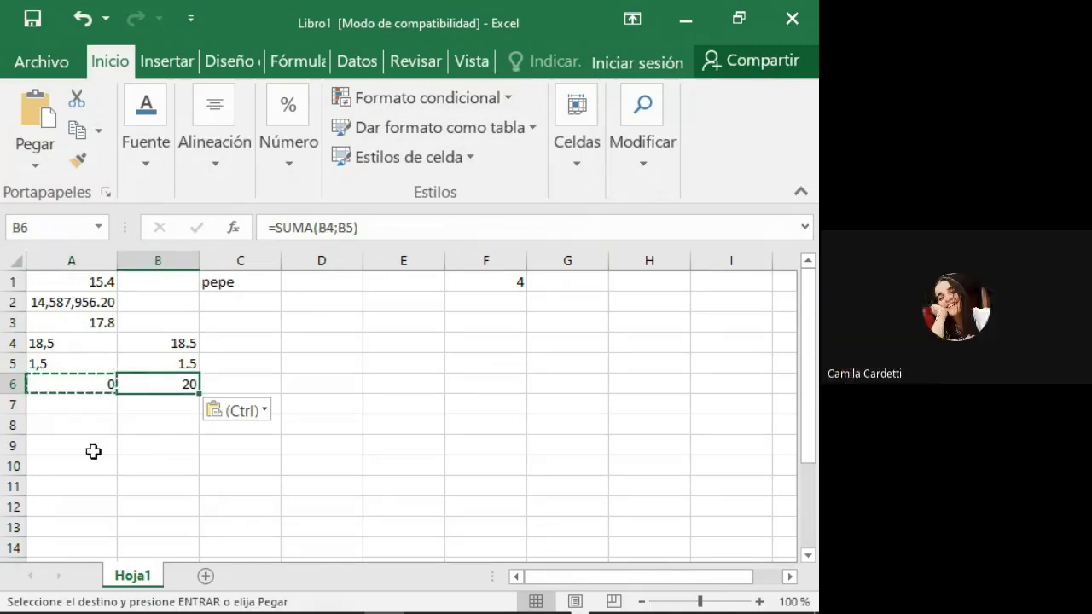
- Enter the formula =concatenar(a4;a5) in cell A7 to join the two comma-decimal entries as text
click(91, 406)
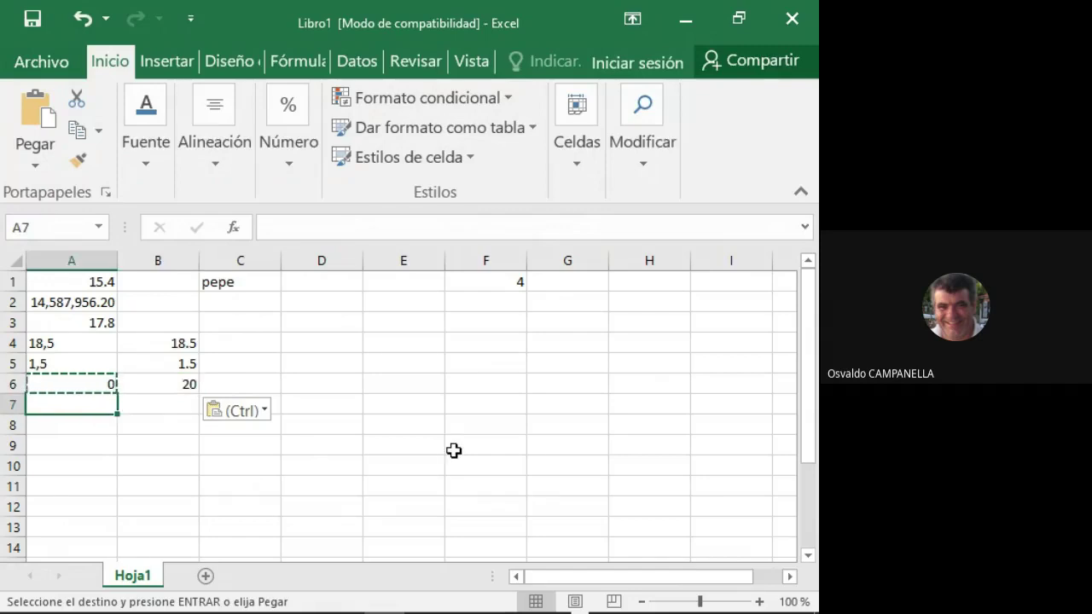
text(=)
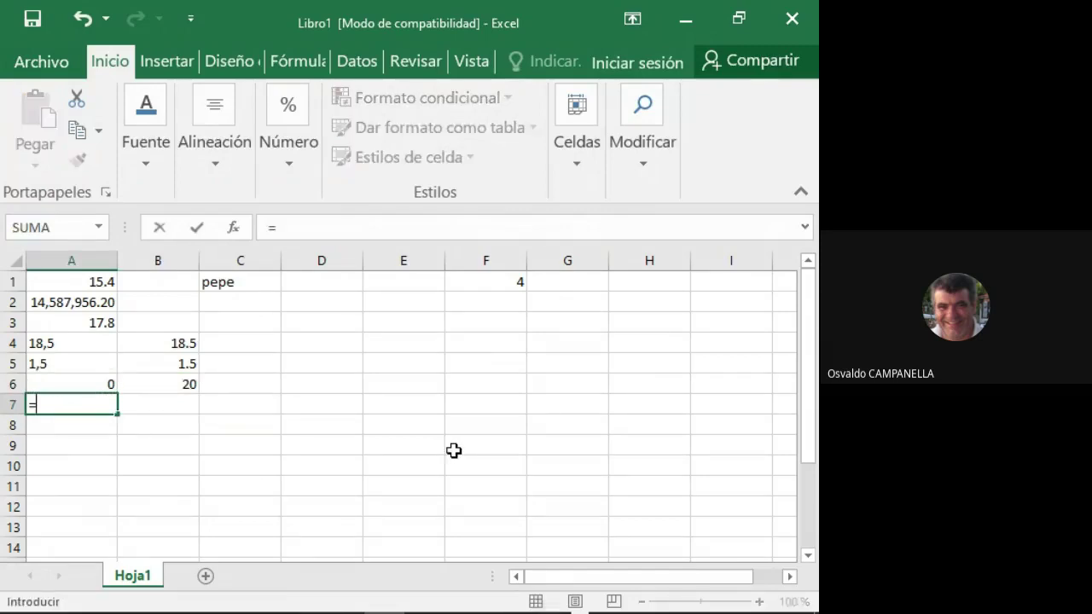
text(concater)
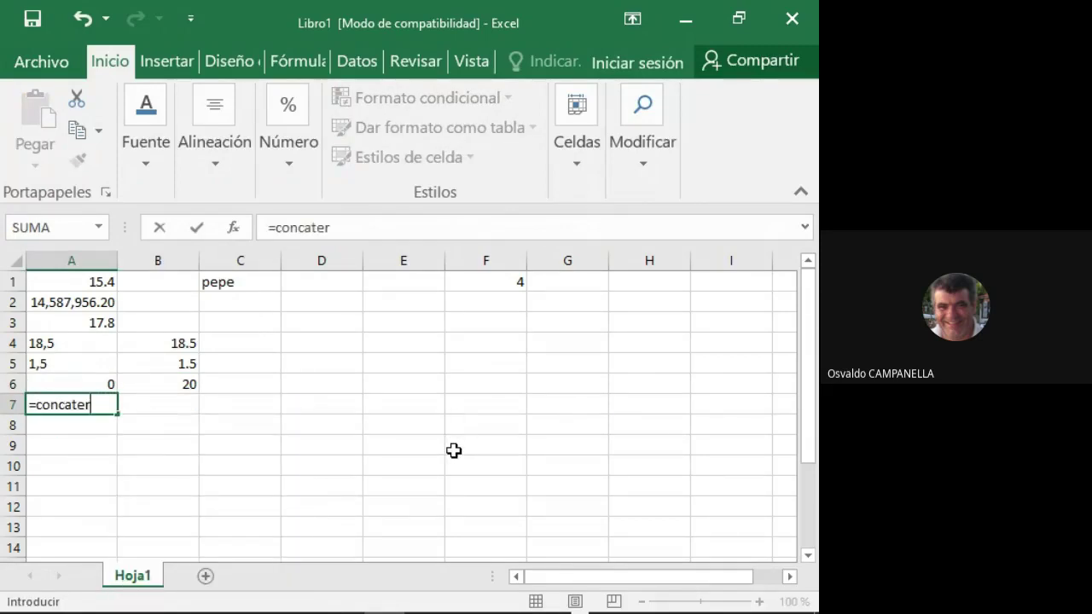
key(BackSpace)
text(nar)
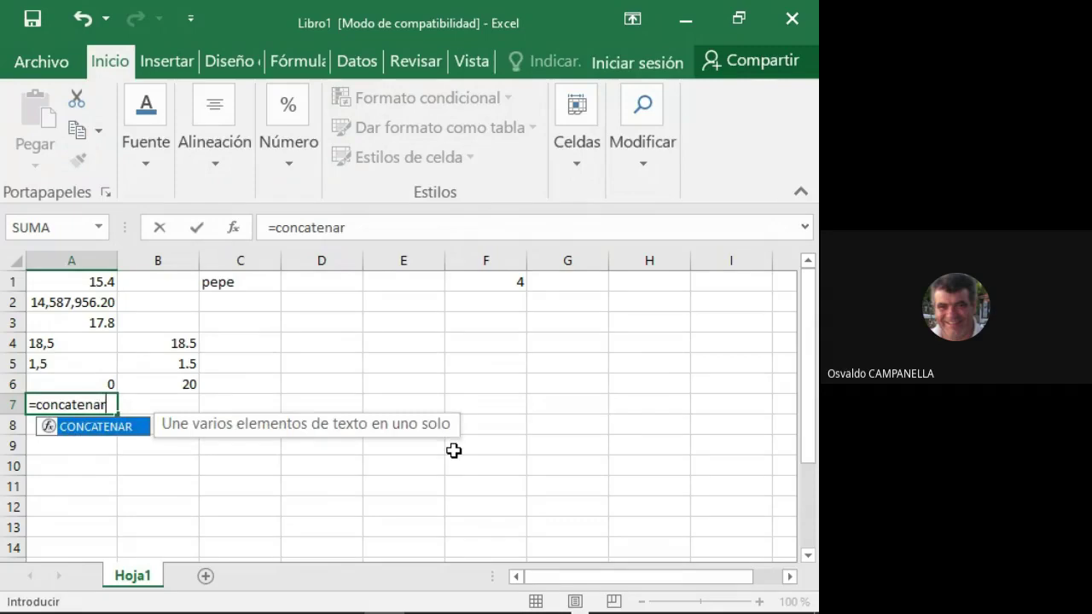
text(()
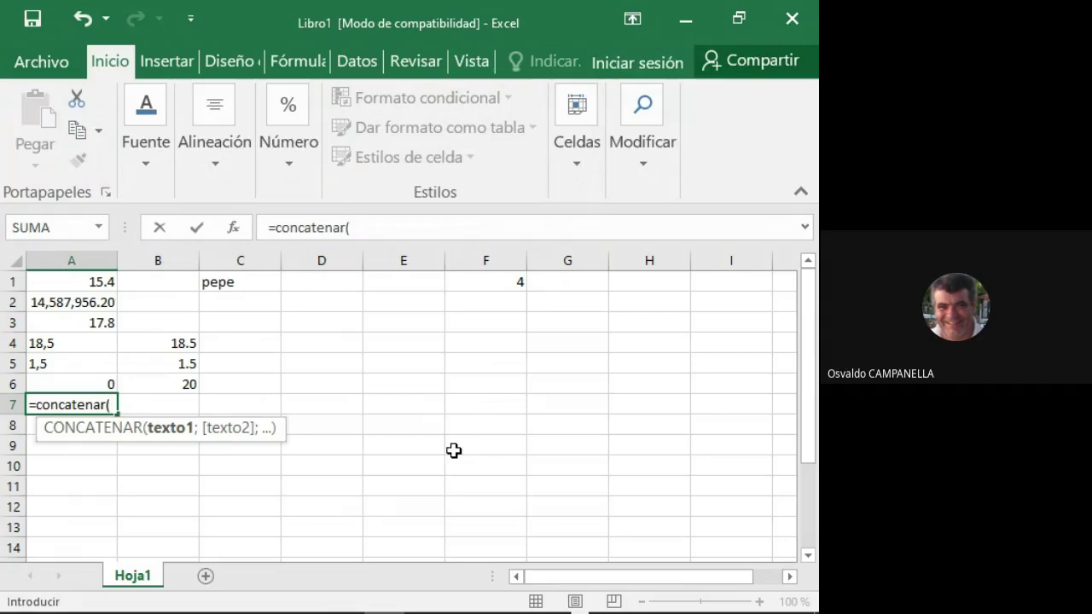
text(a4)
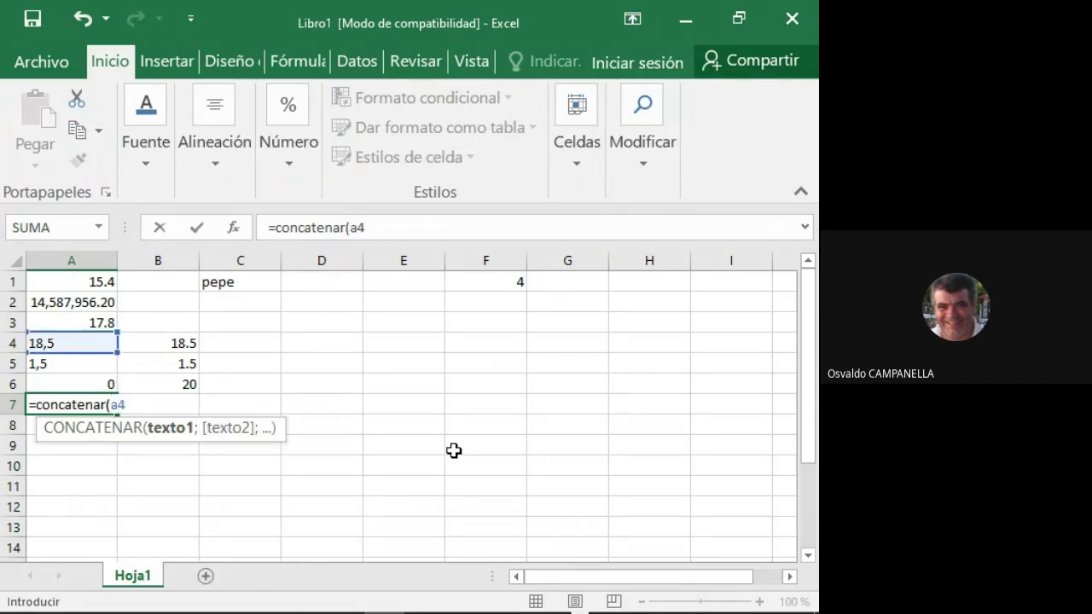
text(;a4)
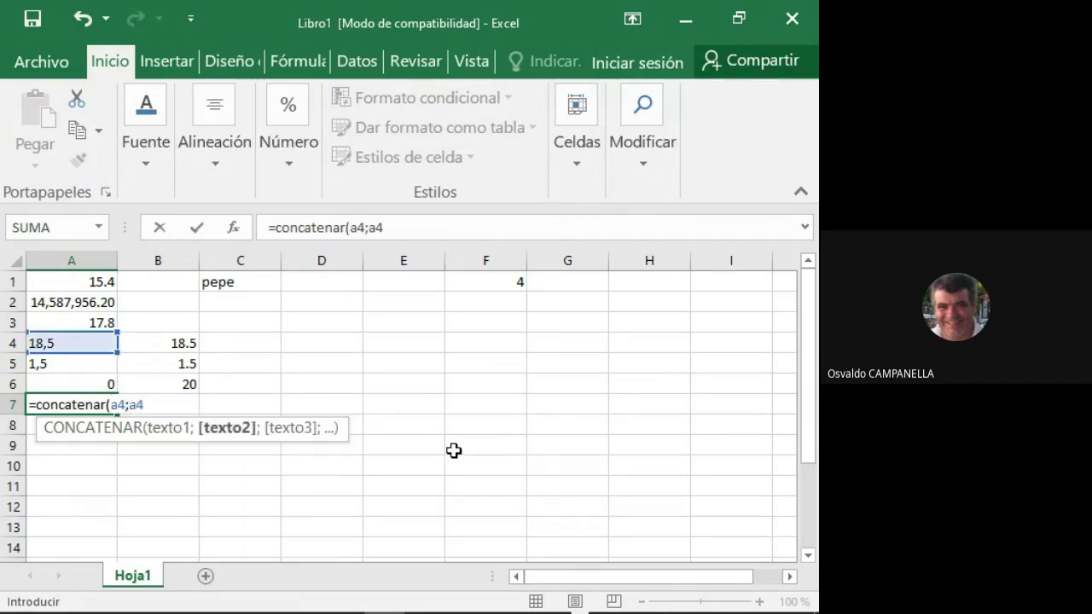
key(BackSpace)
text(5)
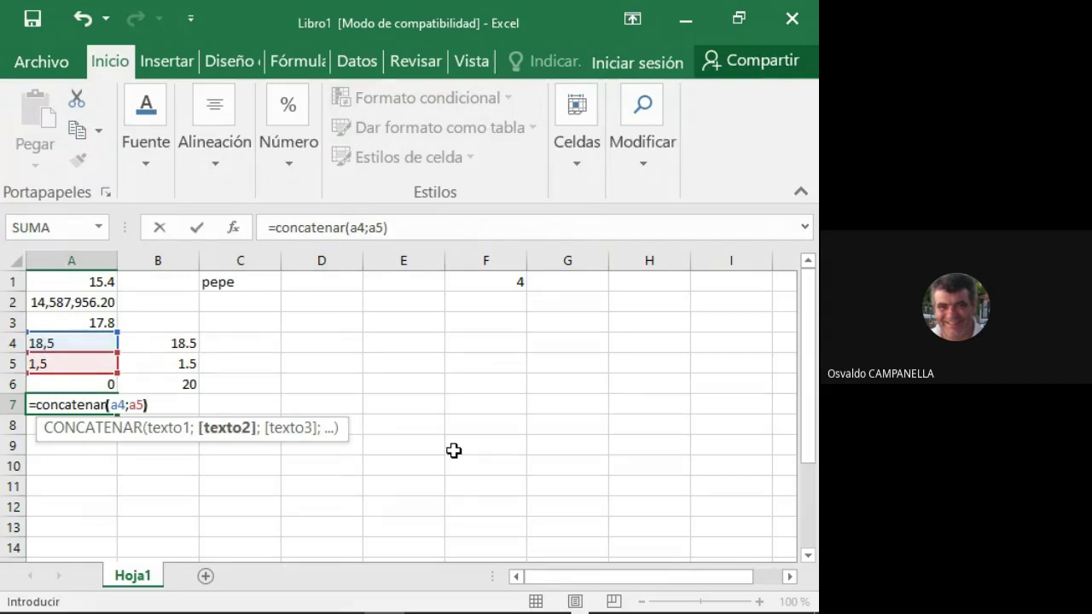
key(Return)
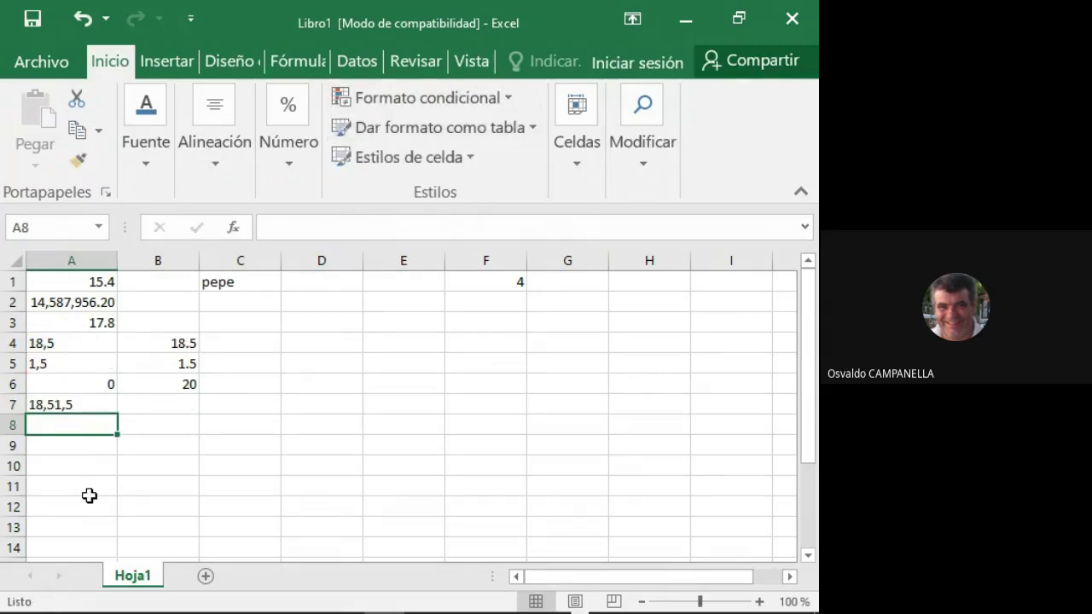
- Fill the CONCATENAR formula from cell A7 across into cell B7 and select B7
click(66, 405)
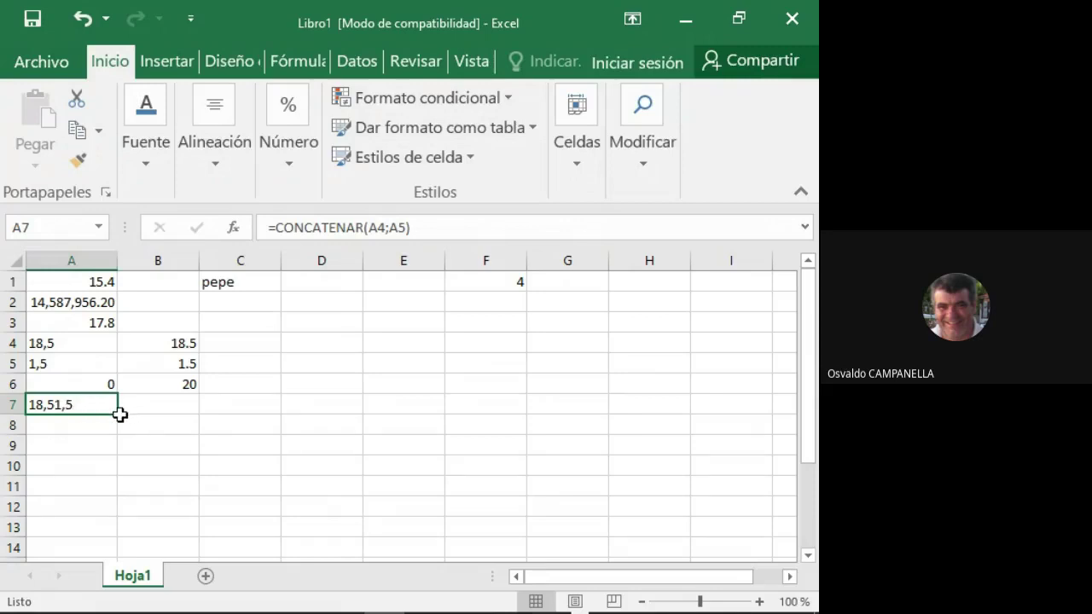
drag(119, 417, 212, 418)
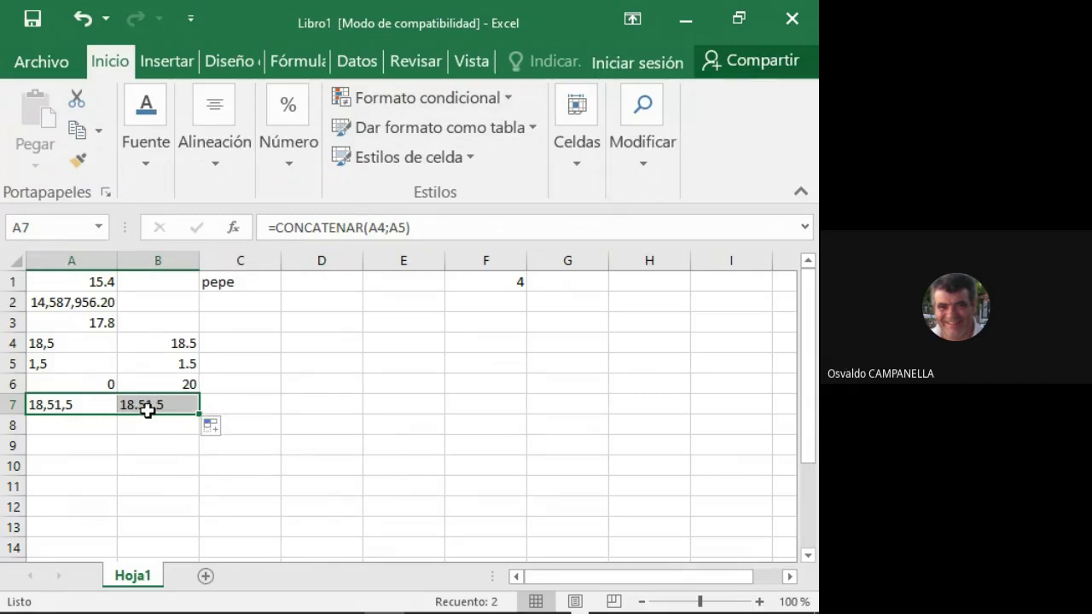
click(147, 410)
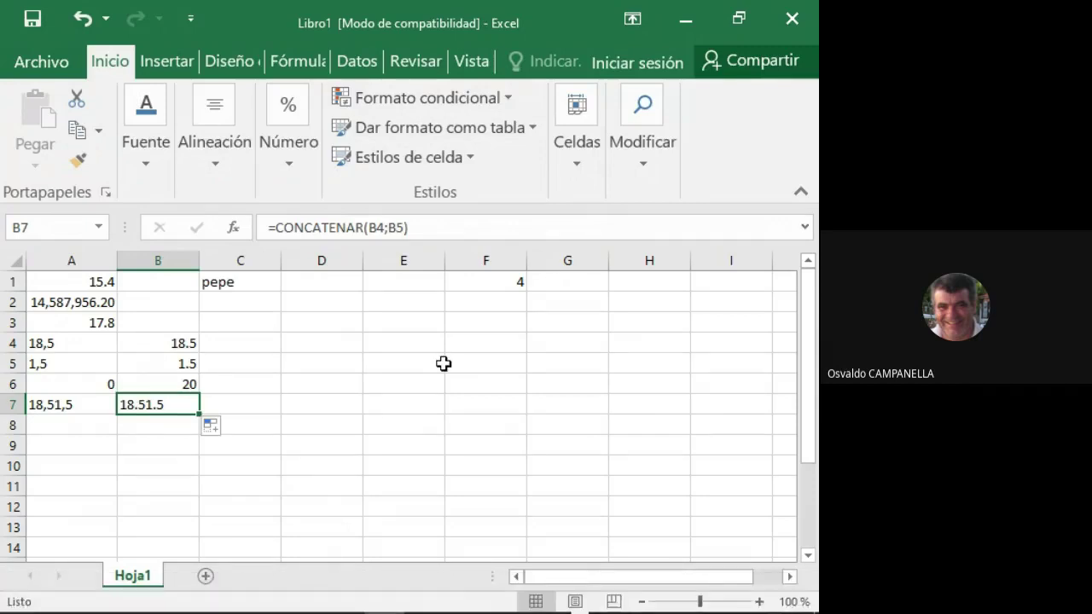
- Compare the CONCATENAR formulas in A7 and B7 with the sum in A6, and minimize the workbook to return to the Google Meet call
click(62, 407)
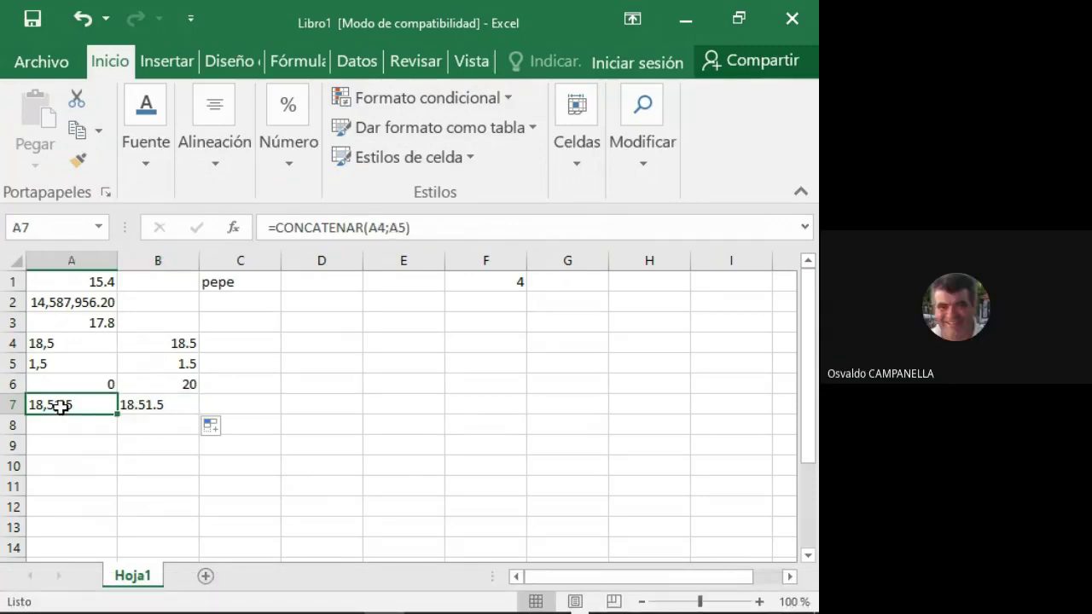
click(139, 406)
click(57, 383)
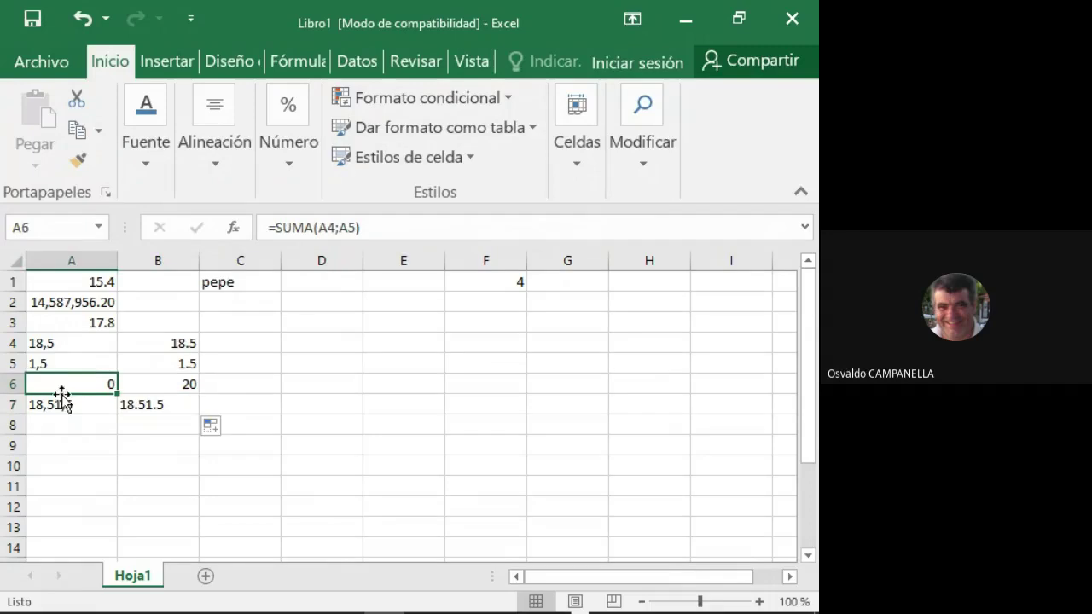
click(149, 407)
click(79, 407)
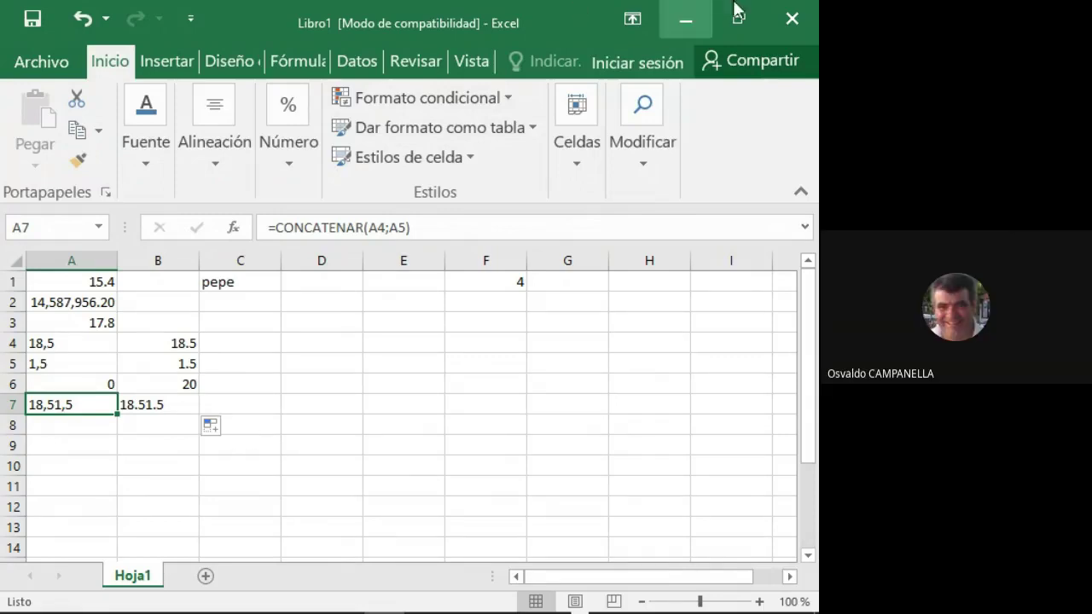
click(684, 21)
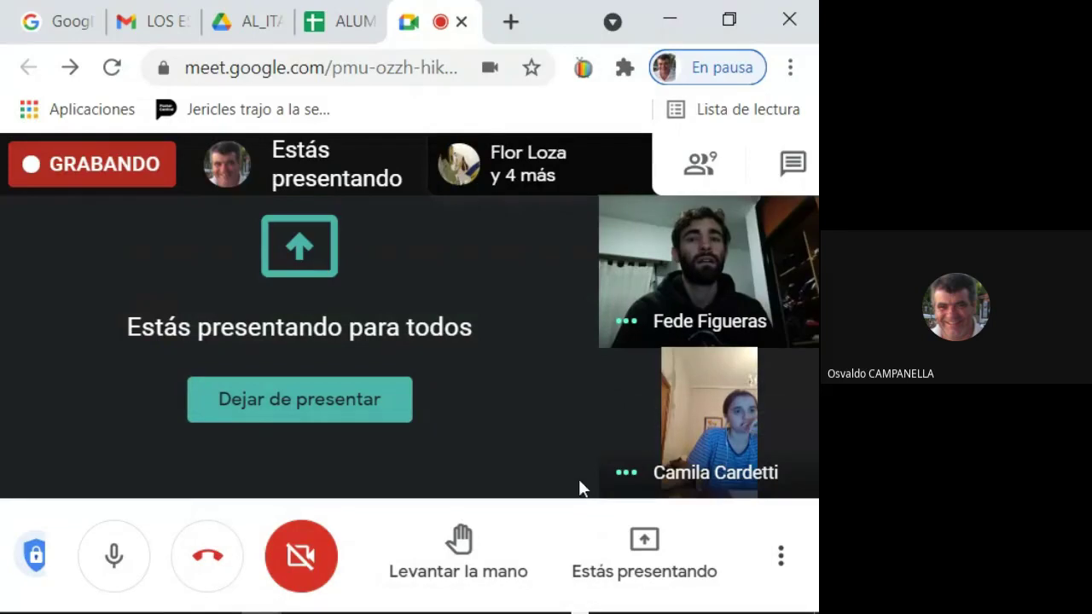
- Open the ARCH folder on Disco local (C:) in File Explorer, widen the Nombre column to show full file names, and close the window
mouse_move(346, 607)
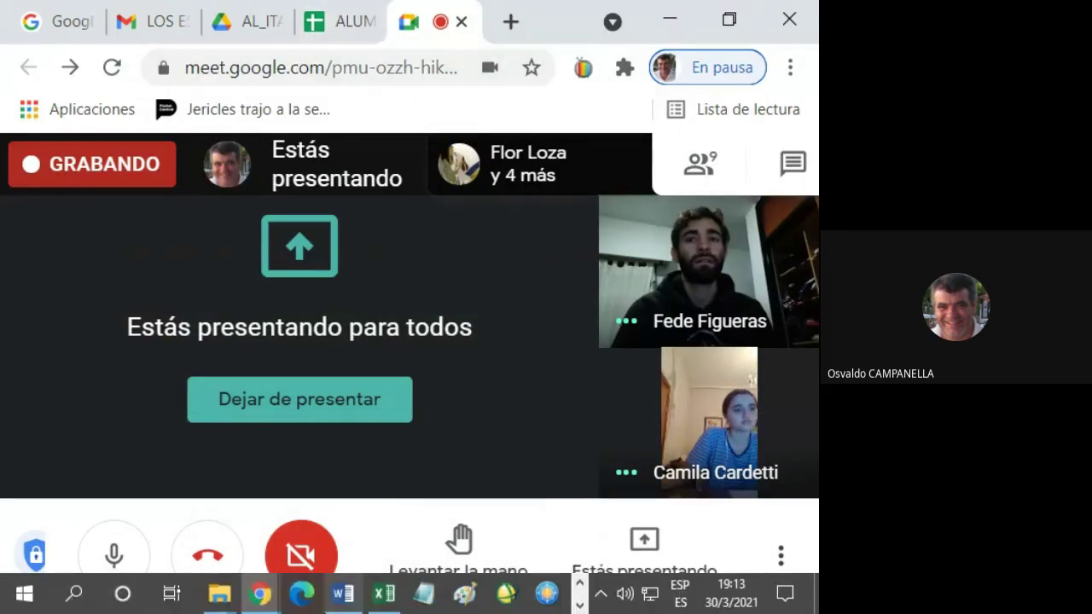
mouse_move(215, 596)
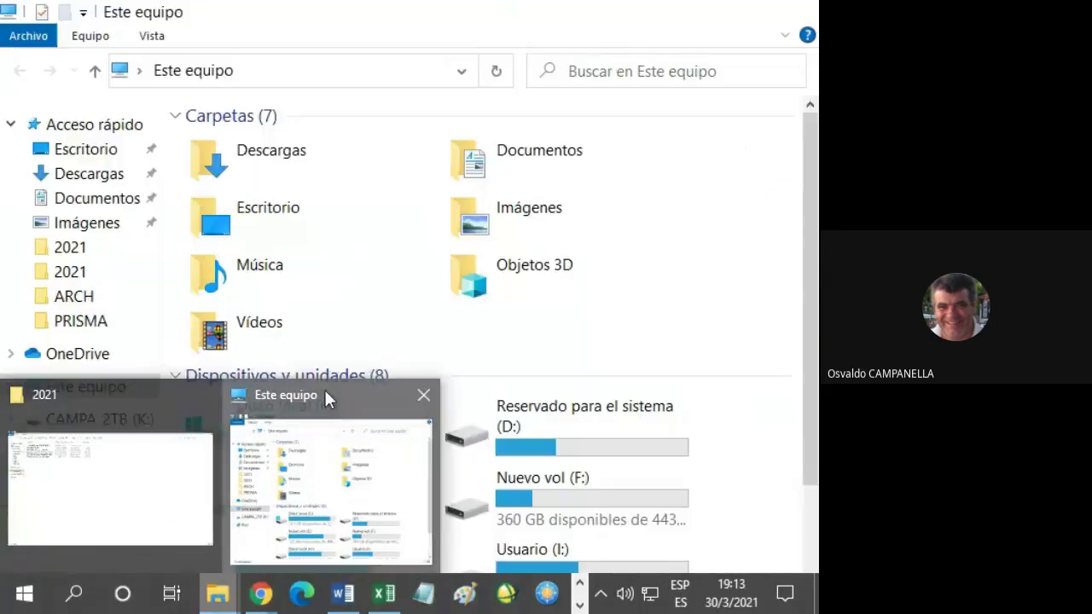
click(326, 399)
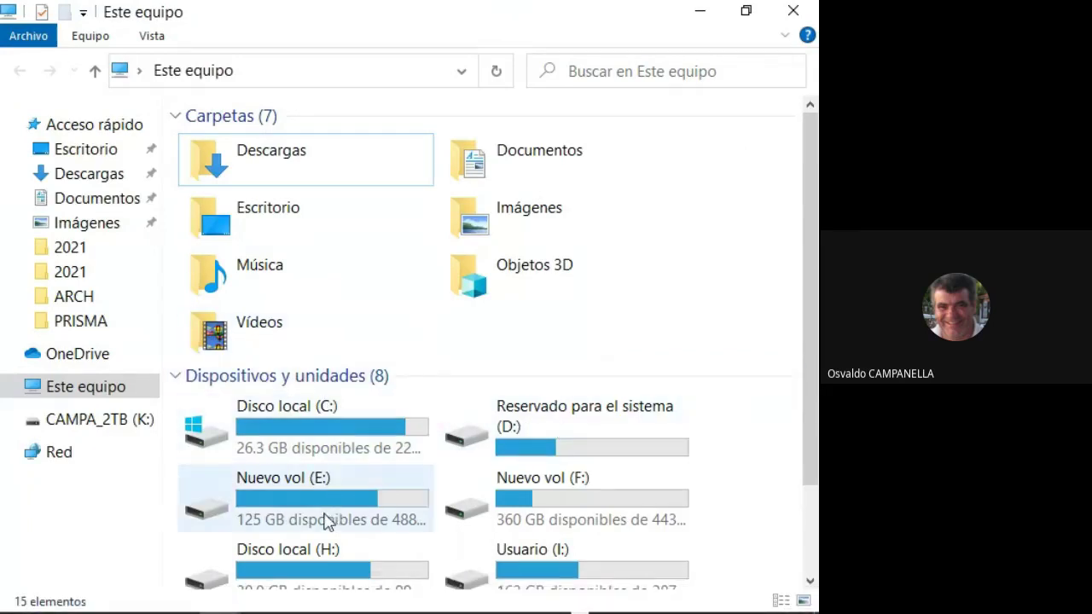
double_click(307, 425)
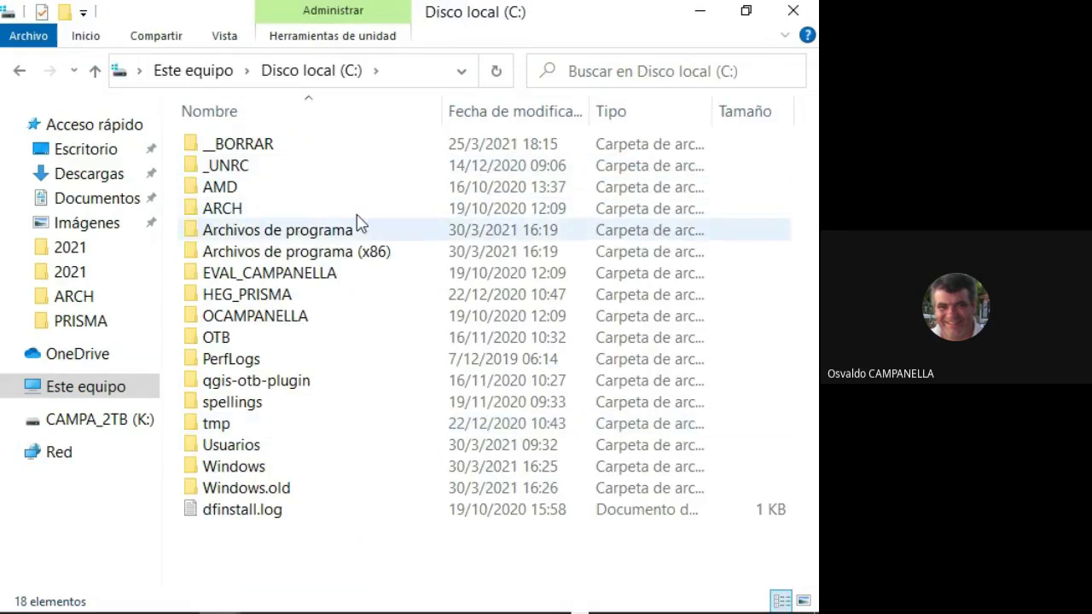
double_click(224, 210)
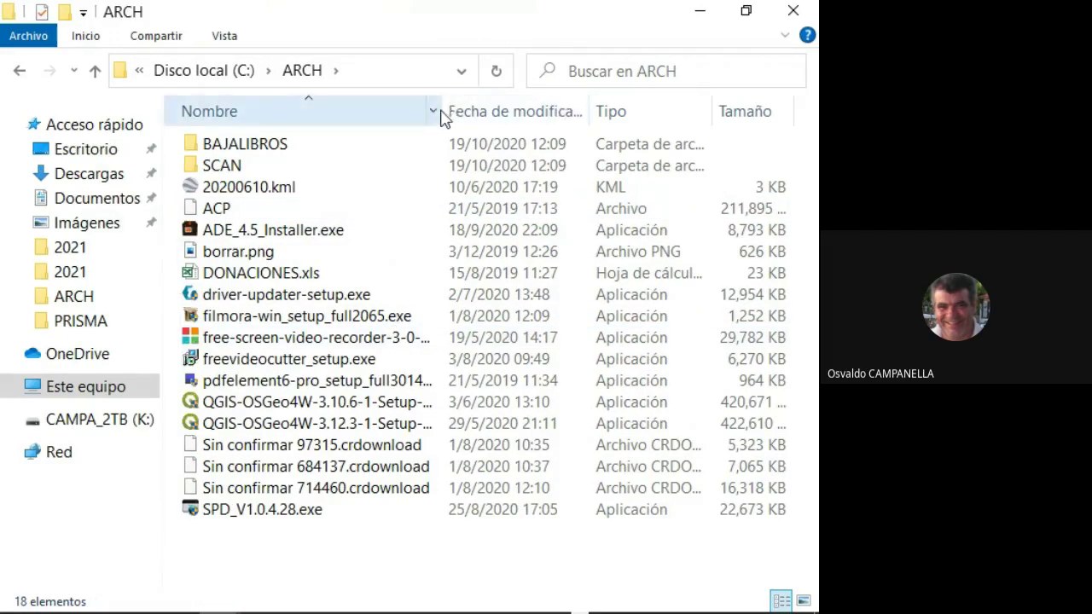
drag(445, 111, 566, 112)
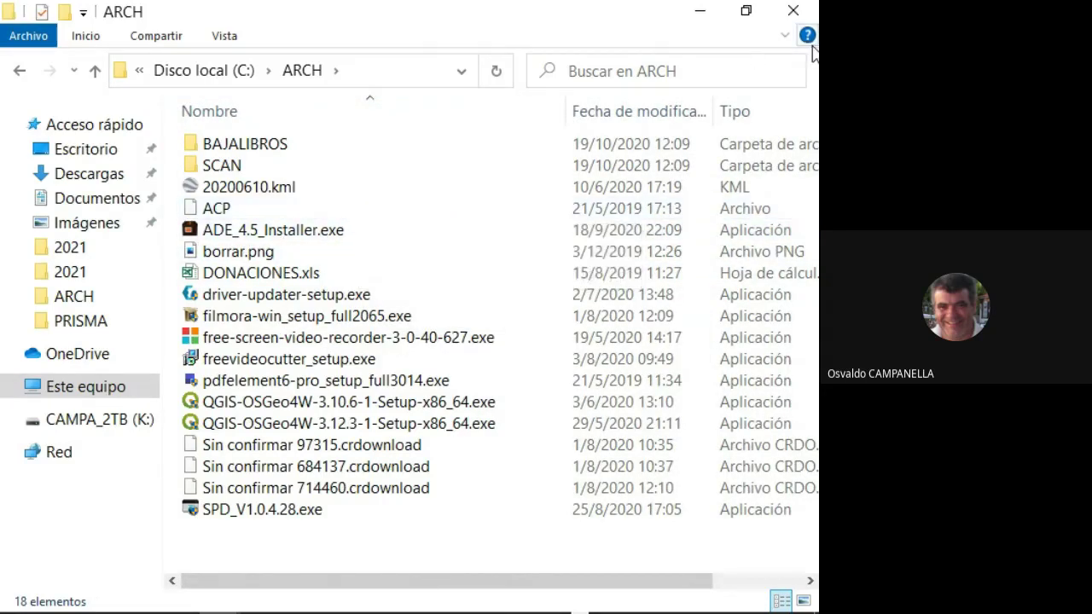
click(795, 11)
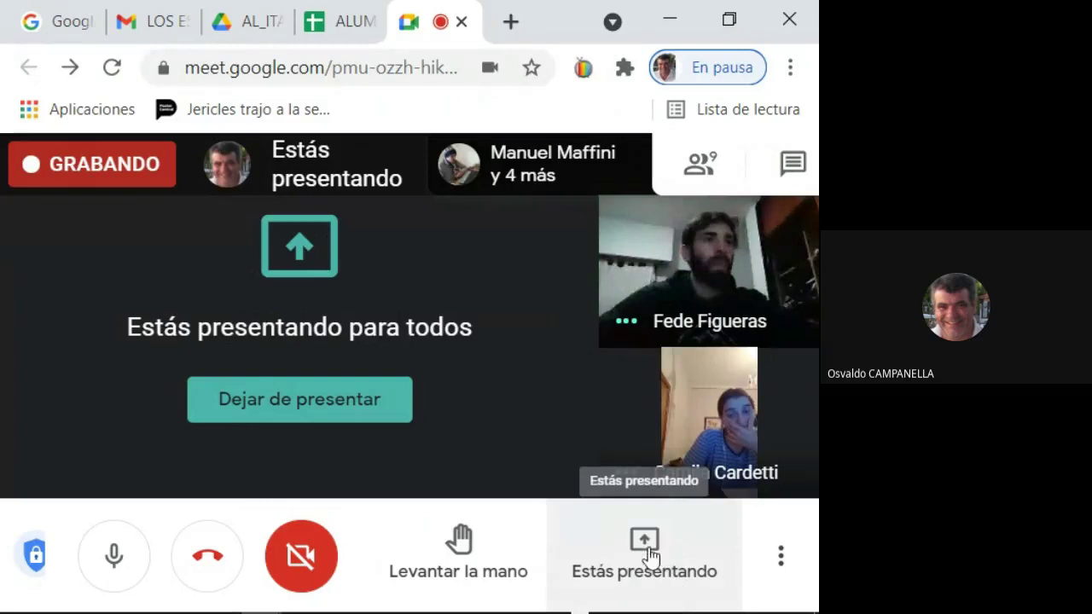
click(780, 562)
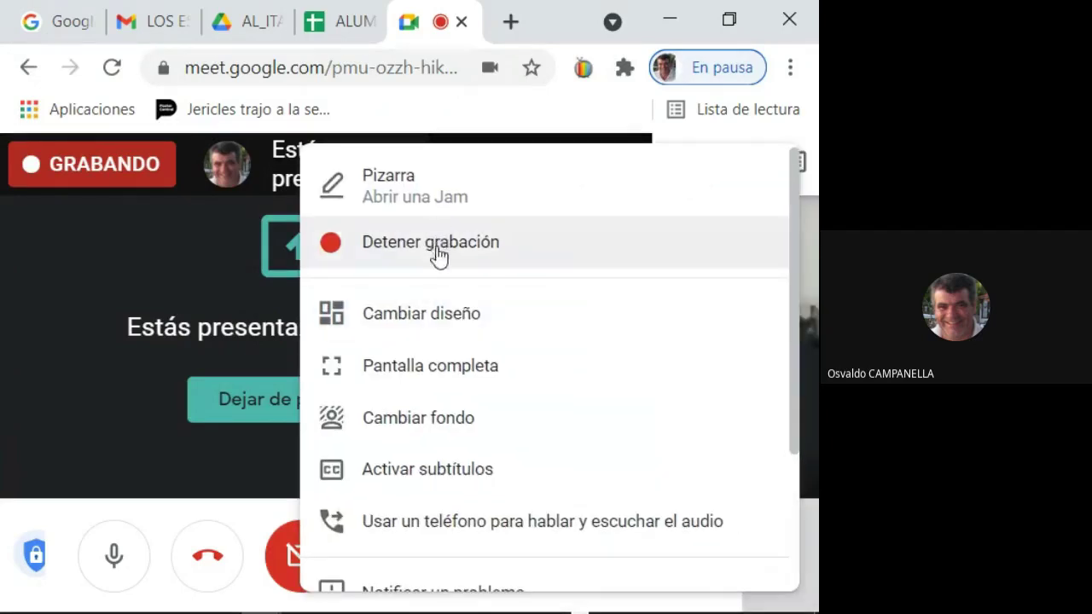
scroll(520, 492, down, 1)
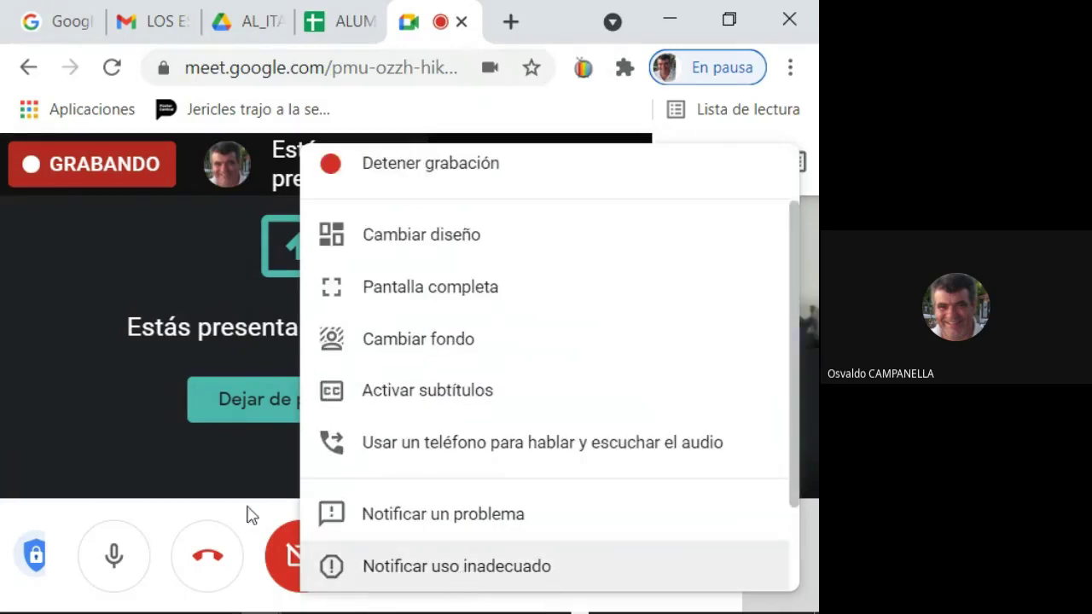
click(162, 530)
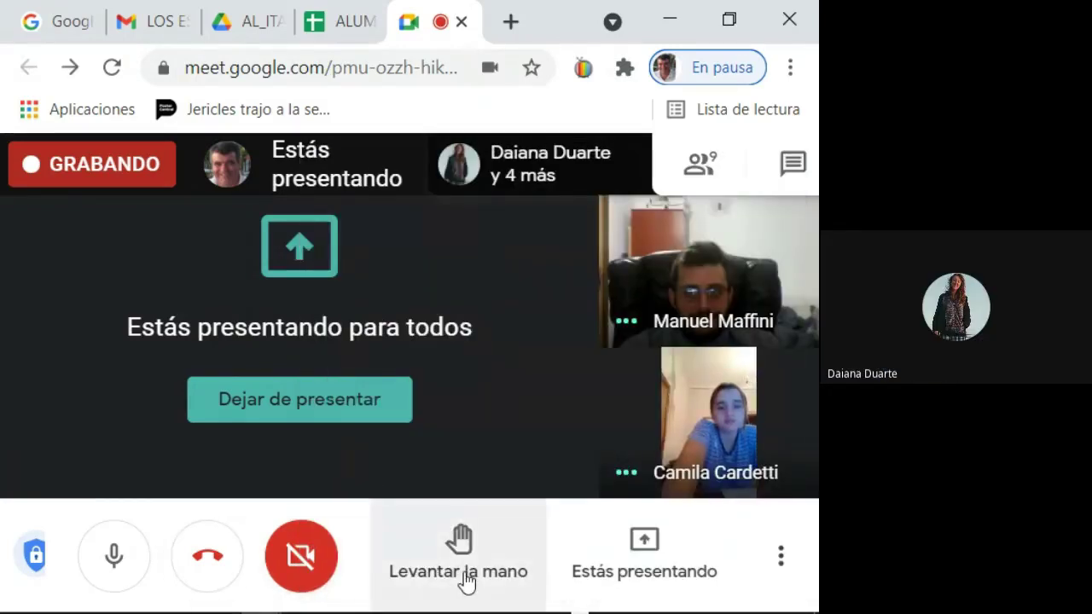
- Stop presenting the screen in the Google Meet call
click(639, 561)
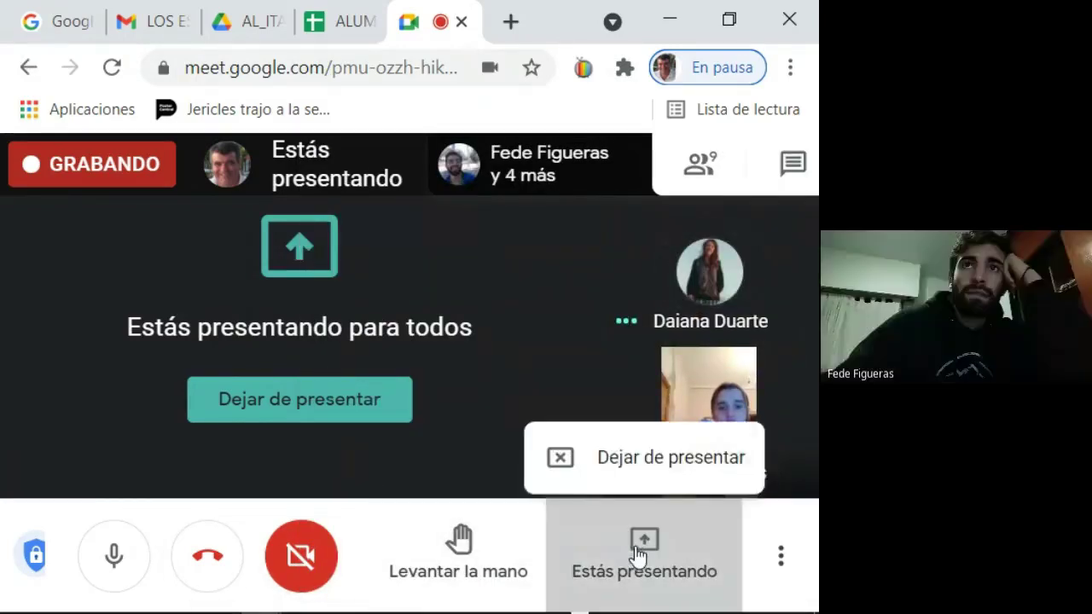
click(635, 441)
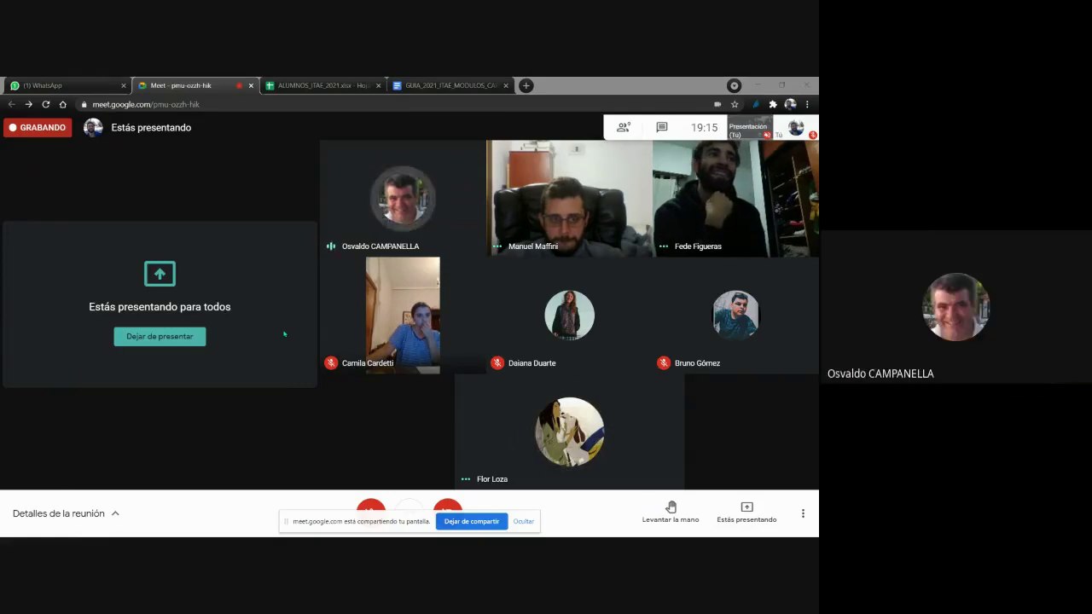
- Open the FINAL folder from the frequent folders in a new File Explorer window
mouse_move(284, 537)
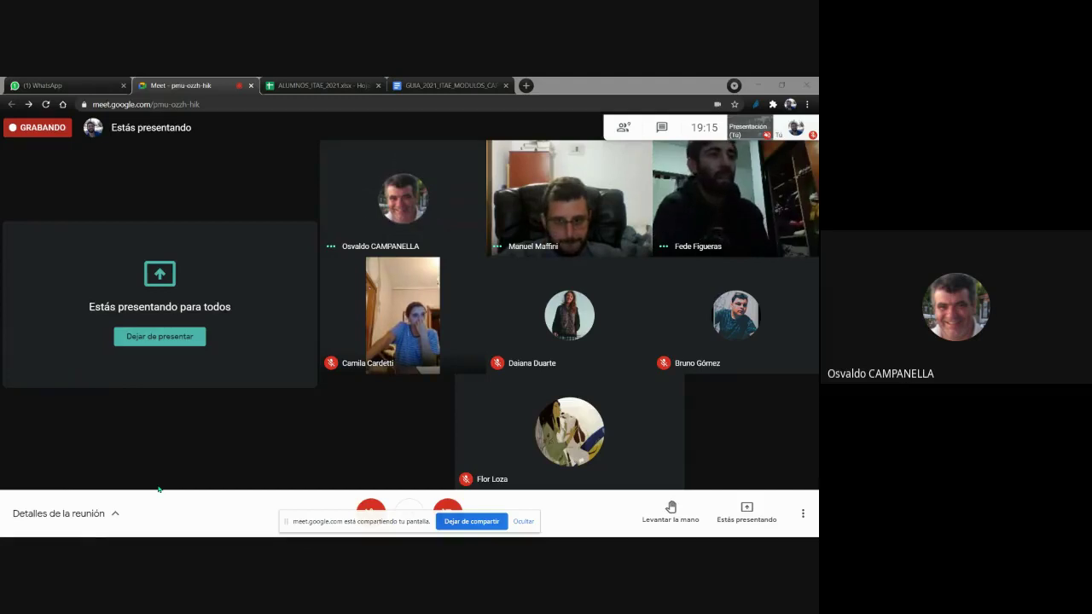
key(super+e)
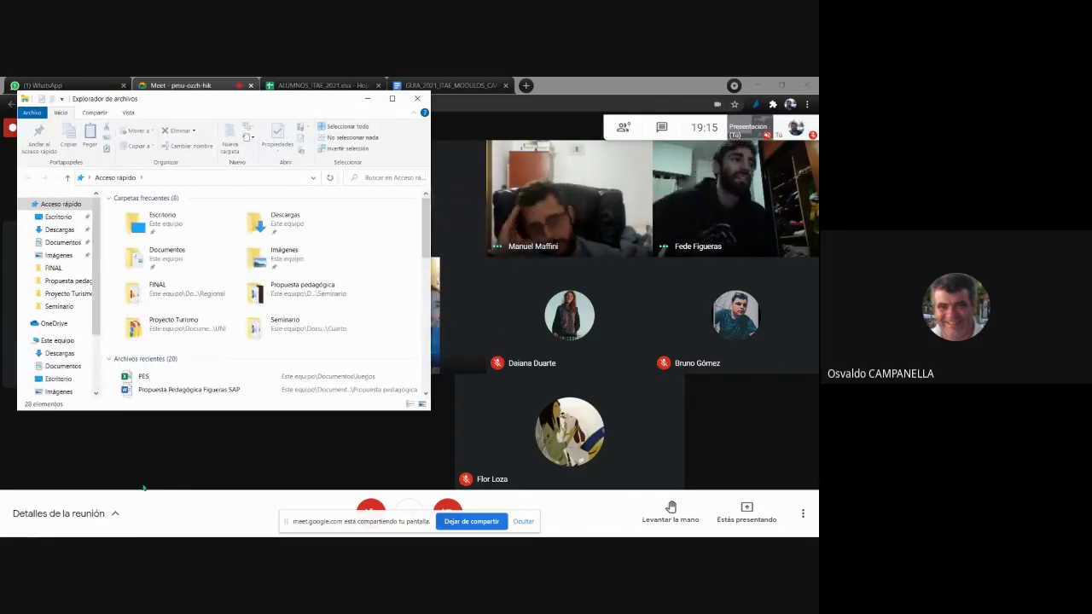
click(172, 294)
double_click(173, 294)
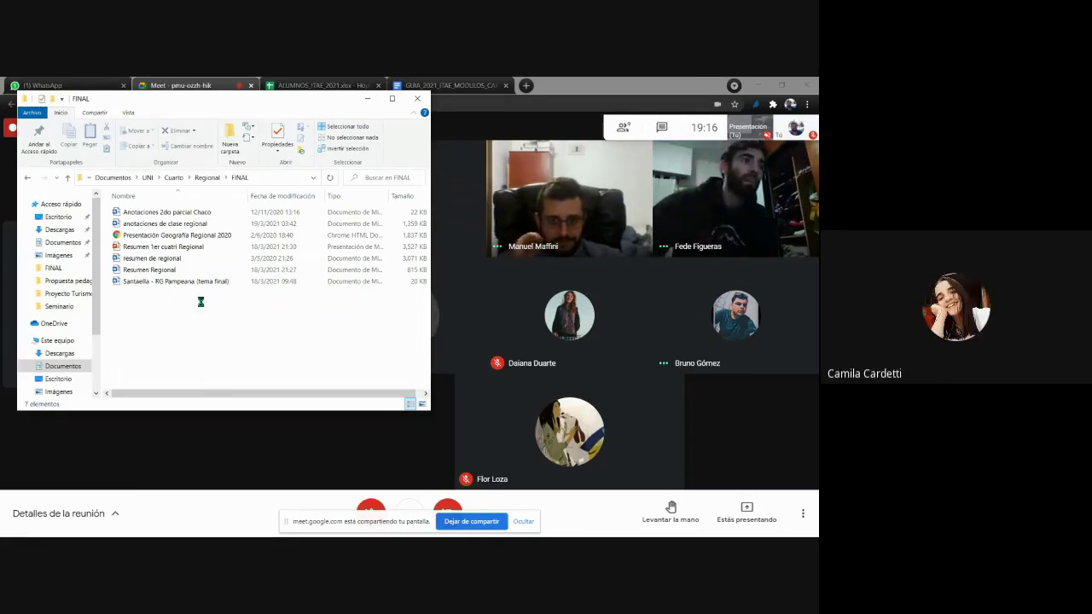
- Switch the files in the FINAL folder to the Contenido view
right_click(201, 301)
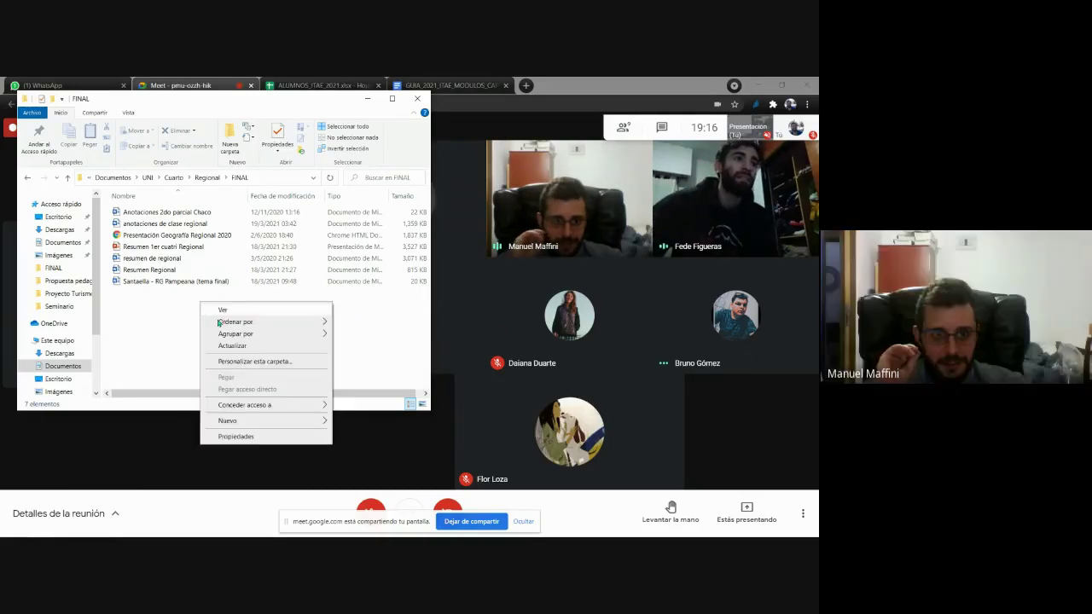
mouse_move(270, 314)
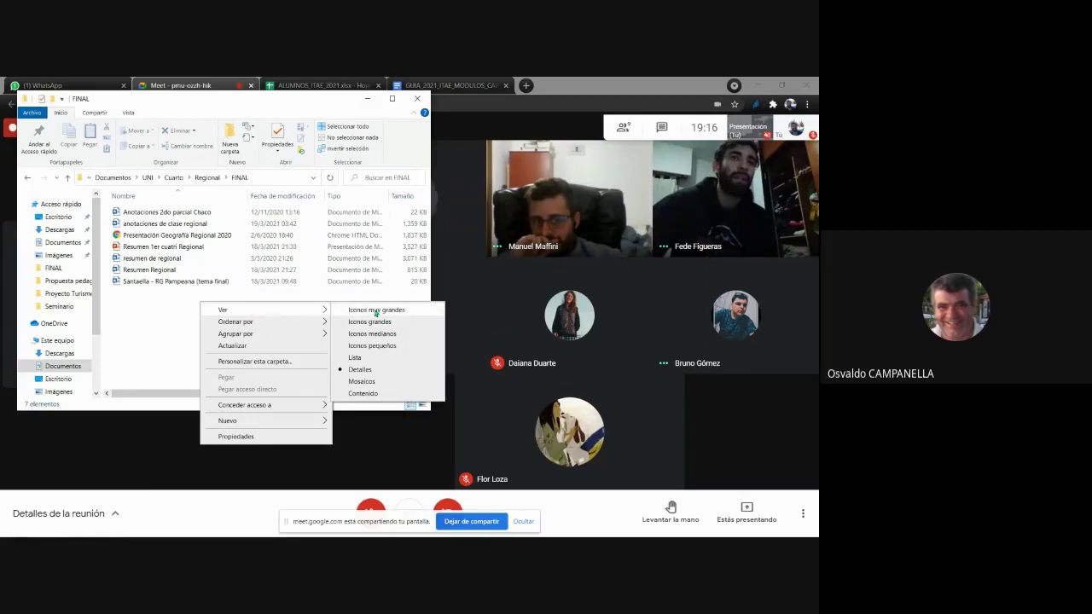
click(368, 399)
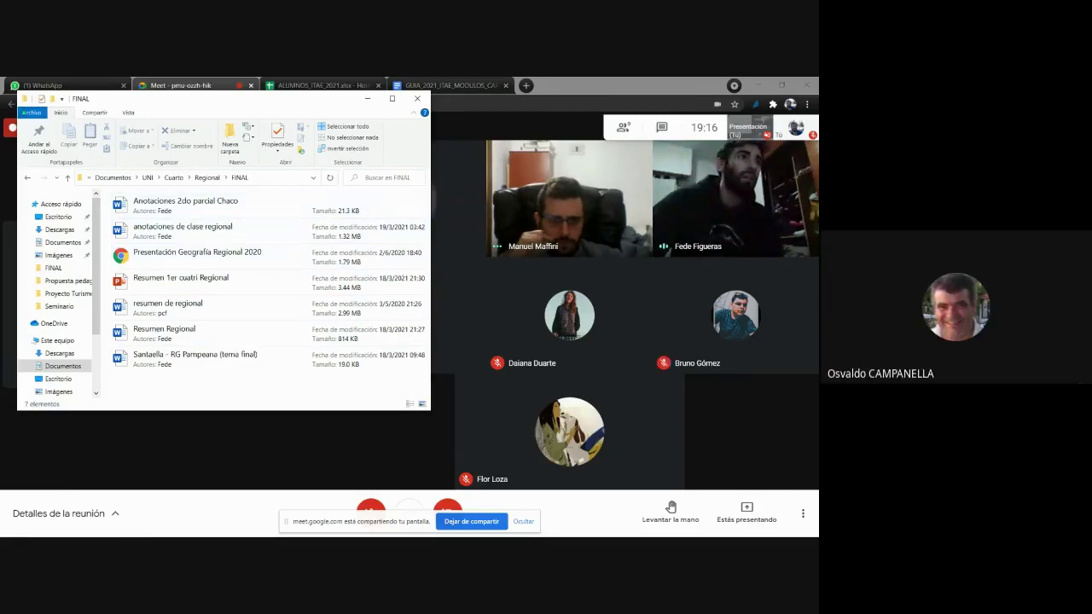
- Turn on file name extensions and set the FINAL folder to the Detalles view
click(129, 113)
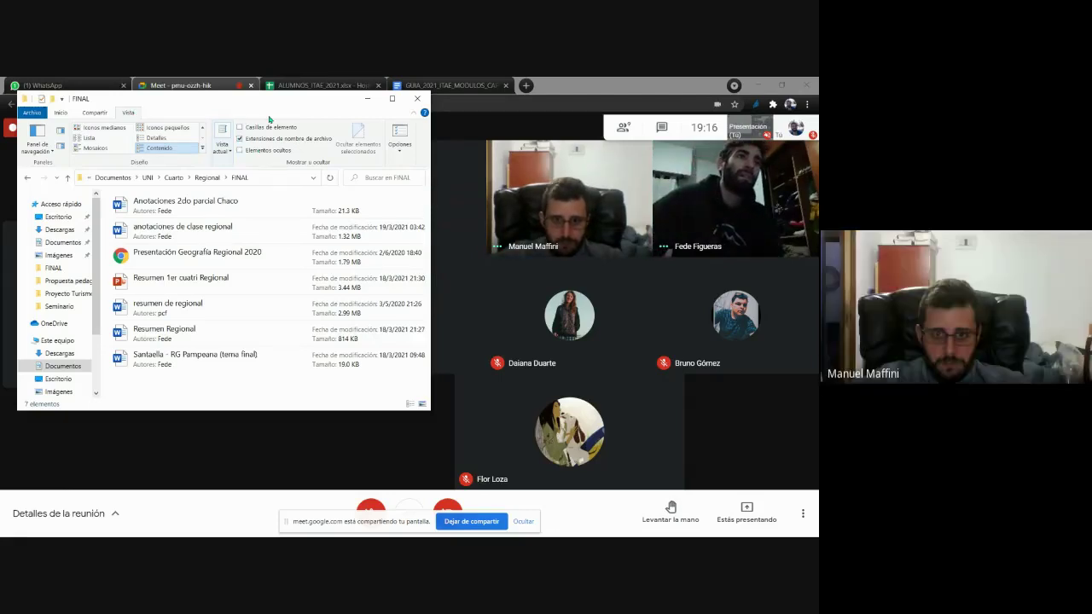
click(240, 139)
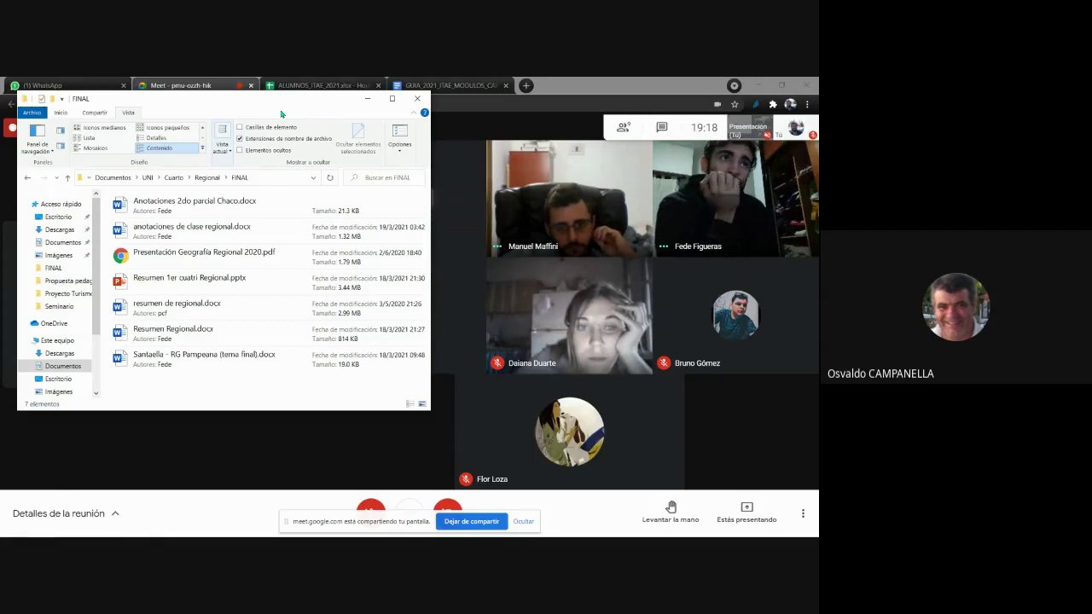
click(154, 139)
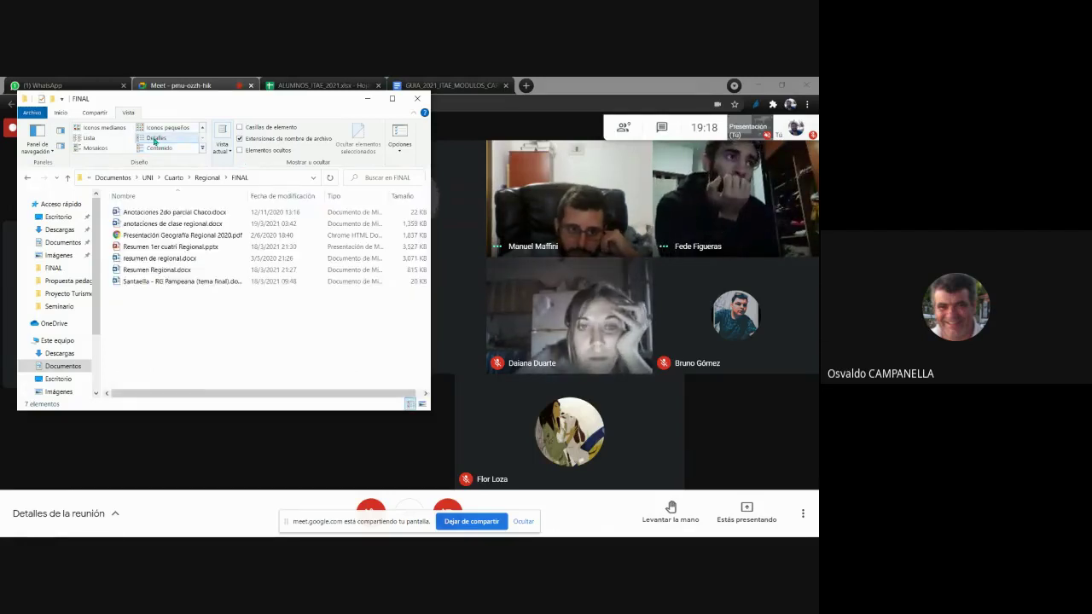
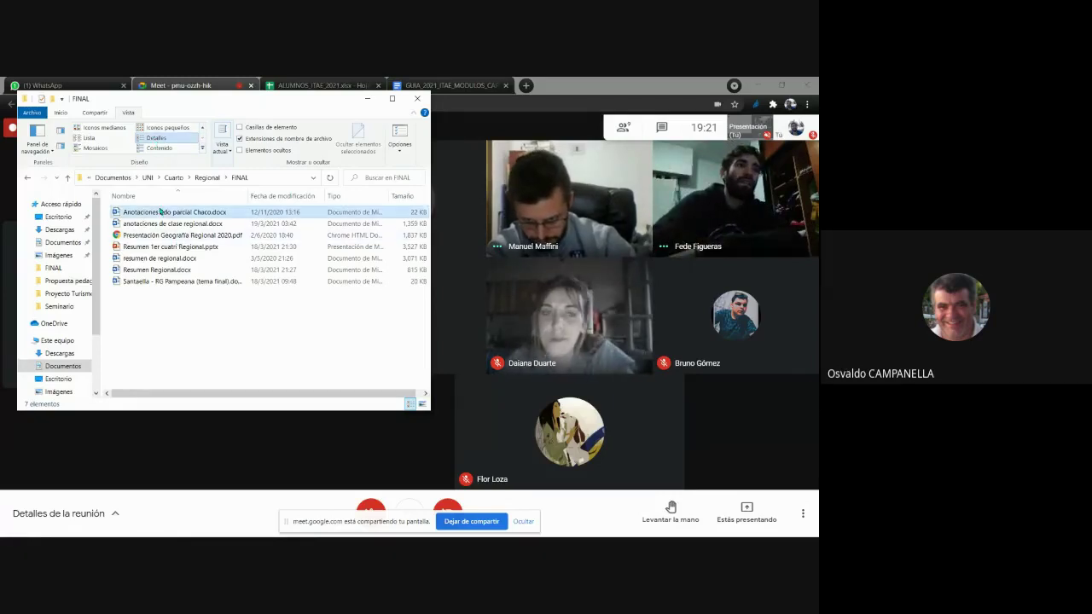
- Examine the actions available for the file Anotaciones 2do parcial Chaco.docx without applying any
double_click(160, 211)
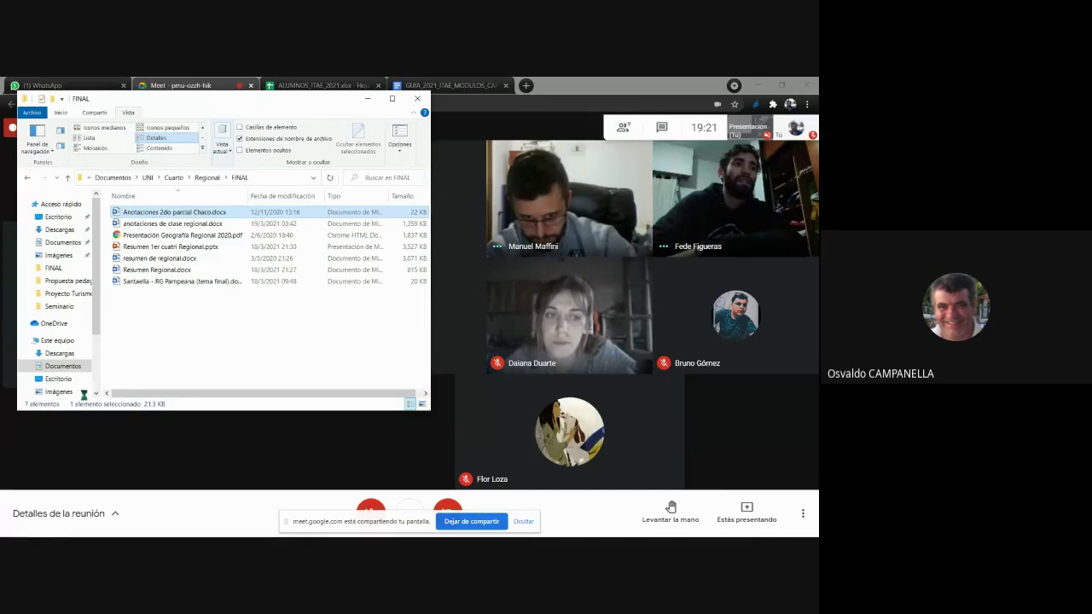
right_click(158, 398)
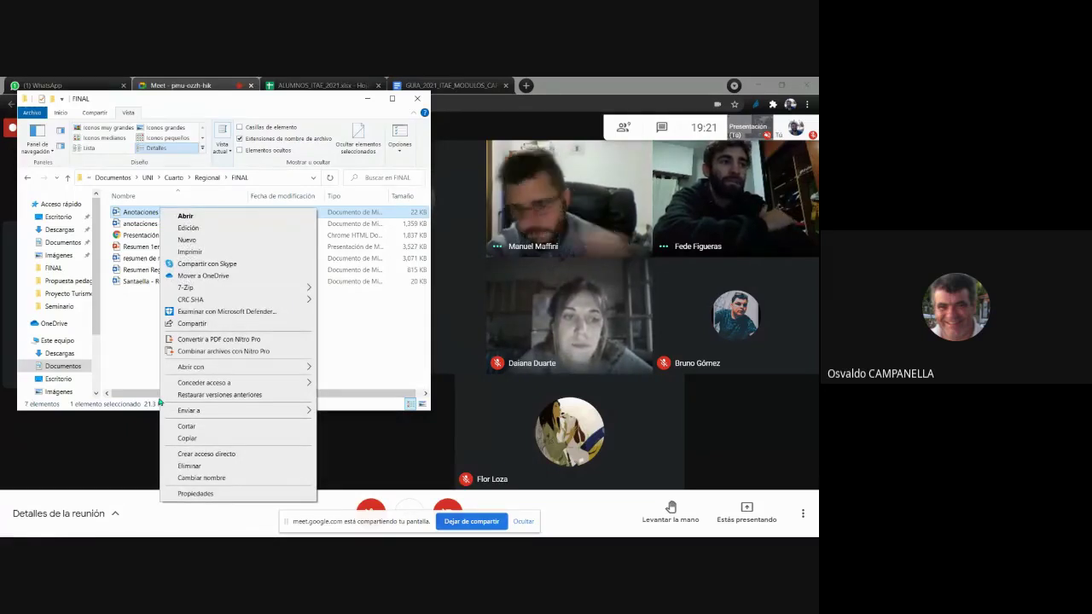
click(131, 333)
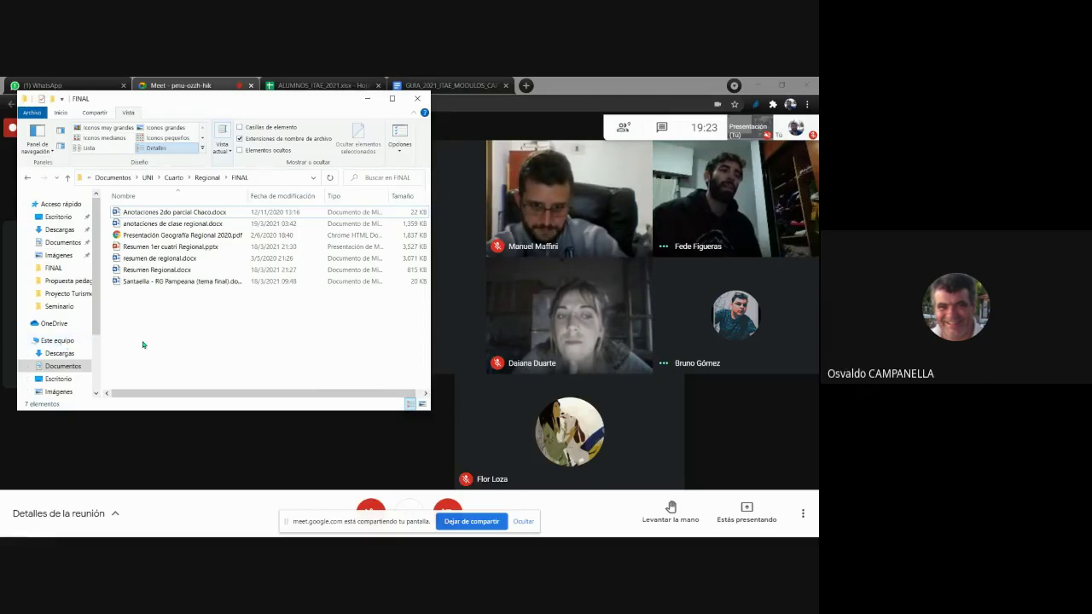
- Open the Windows (C:) drive from Este equipo and check which new item types can be created there, without creating one
click(64, 342)
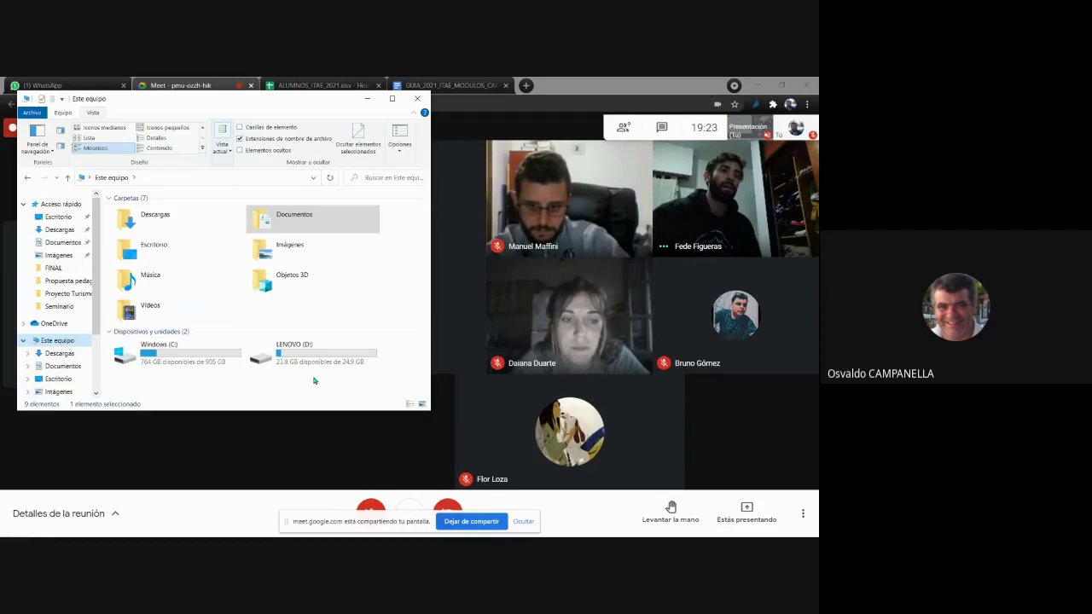
click(187, 361)
double_click(185, 361)
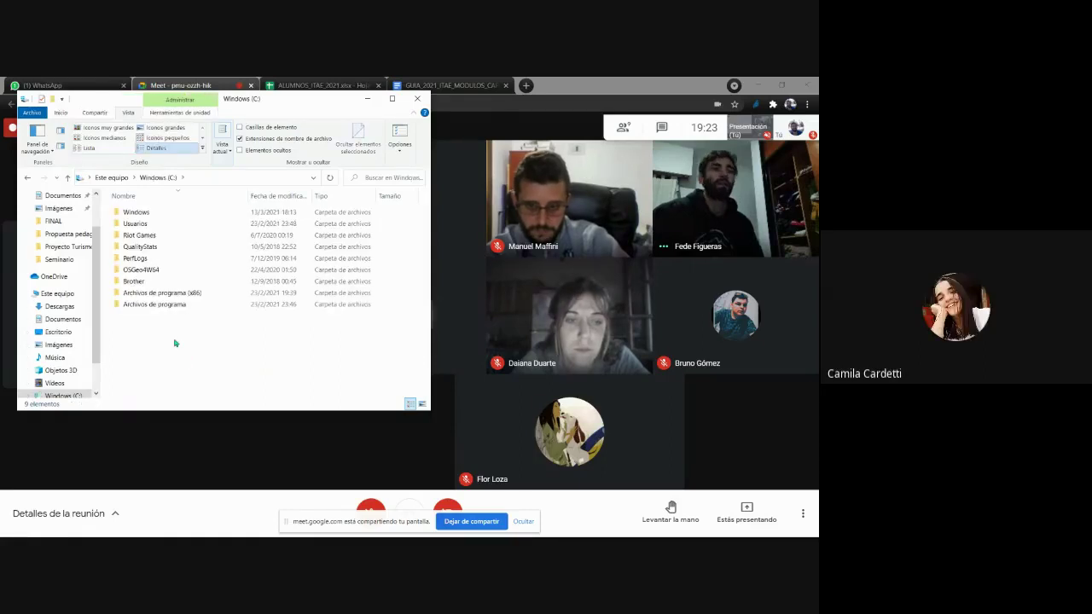
right_click(174, 342)
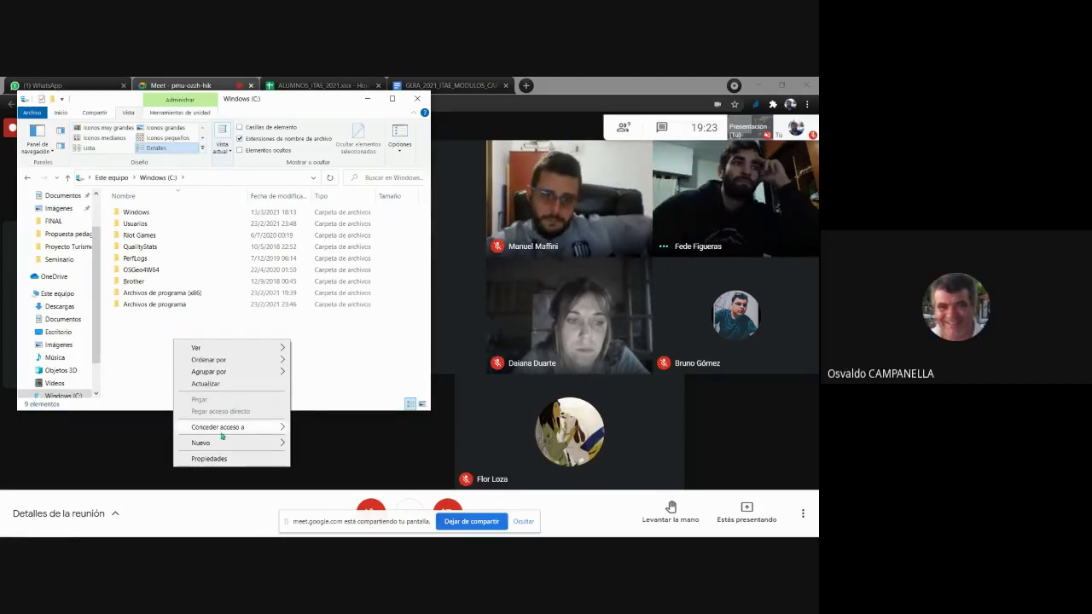
mouse_move(223, 441)
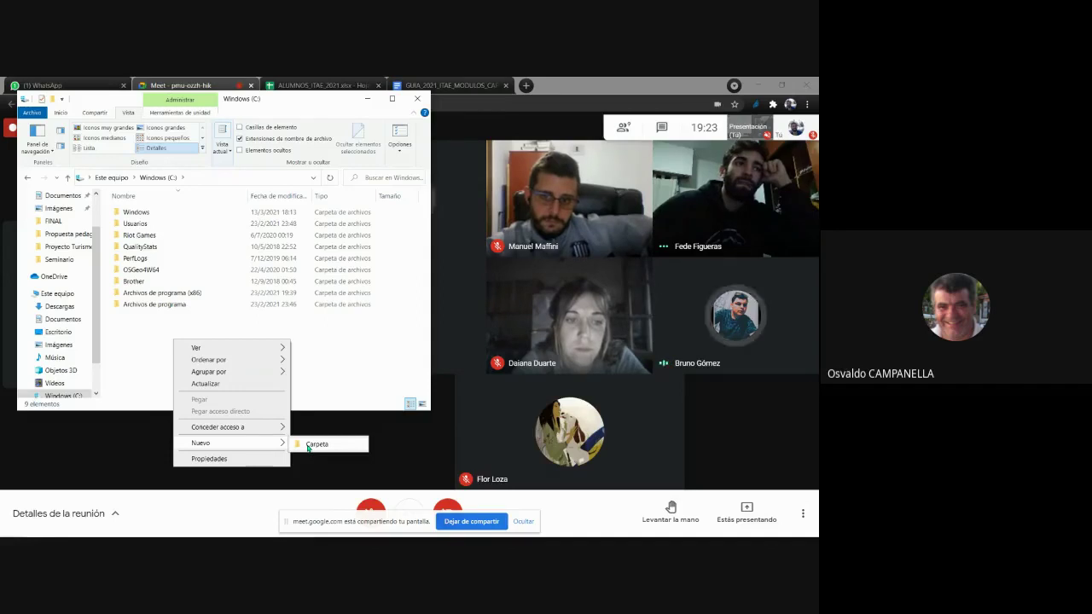
click(324, 355)
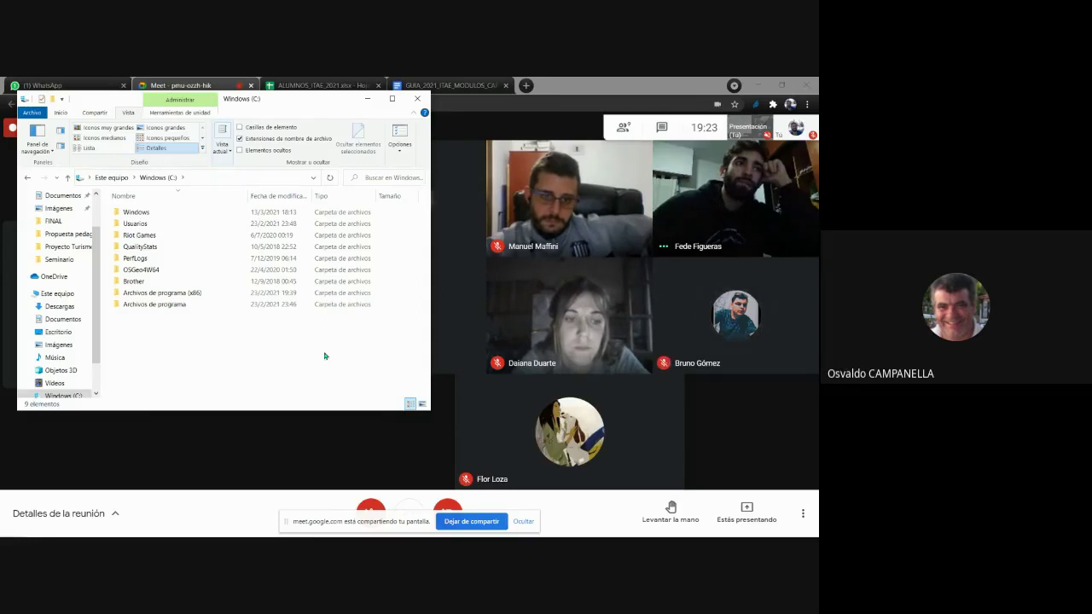
- Check the contents of the LENOVO (D:) drive and return to Este equipo
click(113, 178)
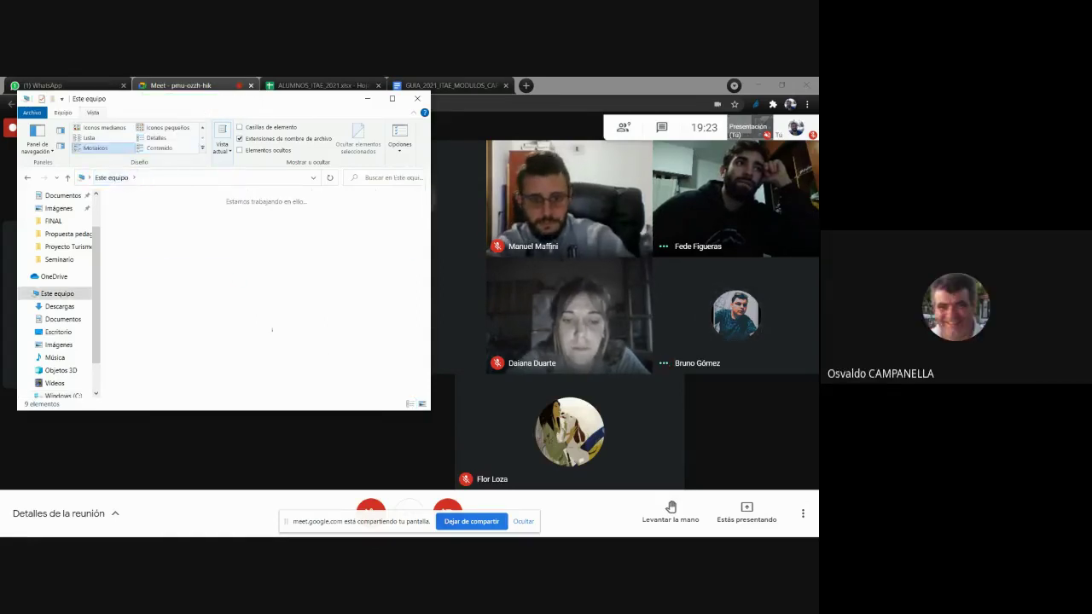
click(273, 343)
double_click(280, 344)
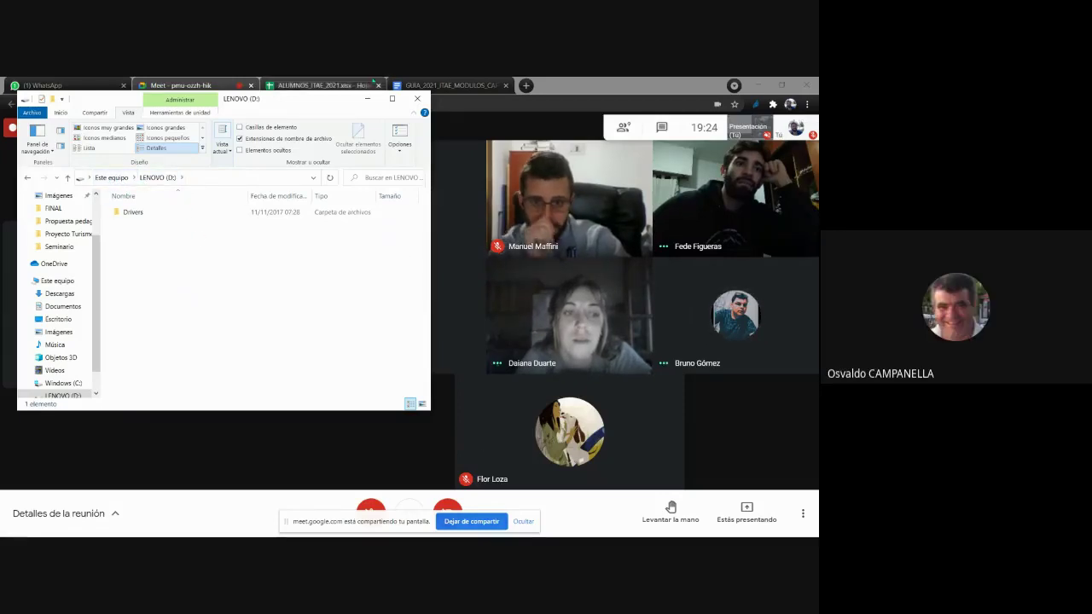
click(106, 178)
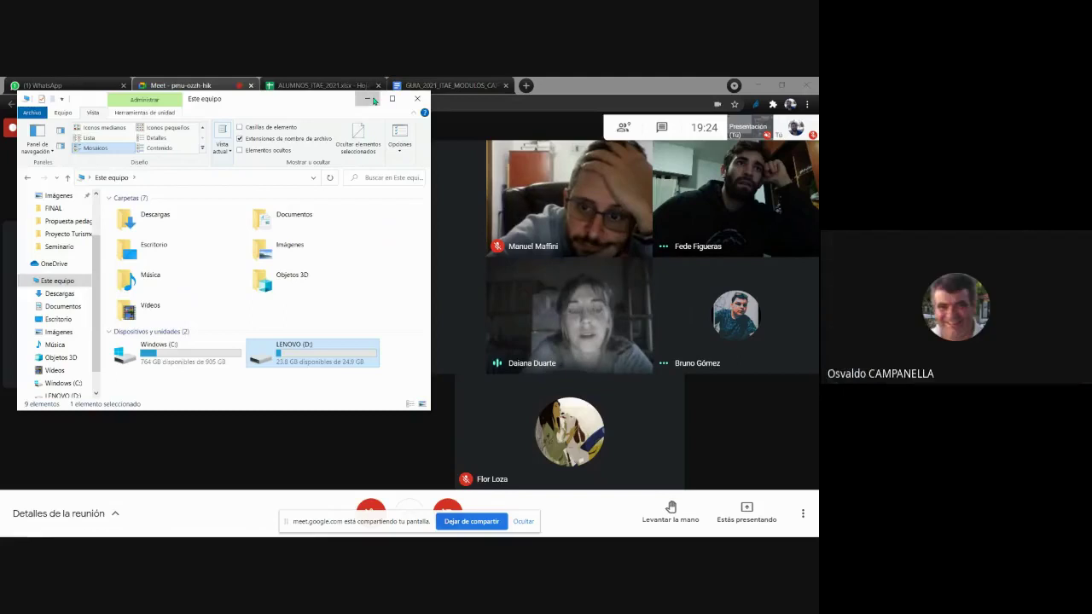
- Close the File Explorer window and stop sharing the screen with the call
click(411, 100)
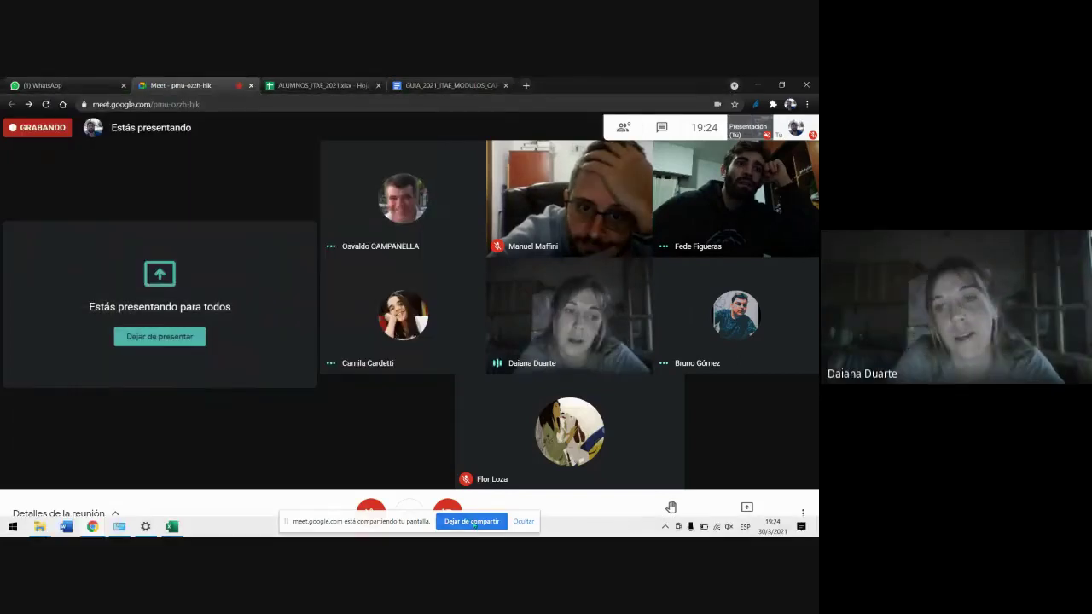
click(464, 521)
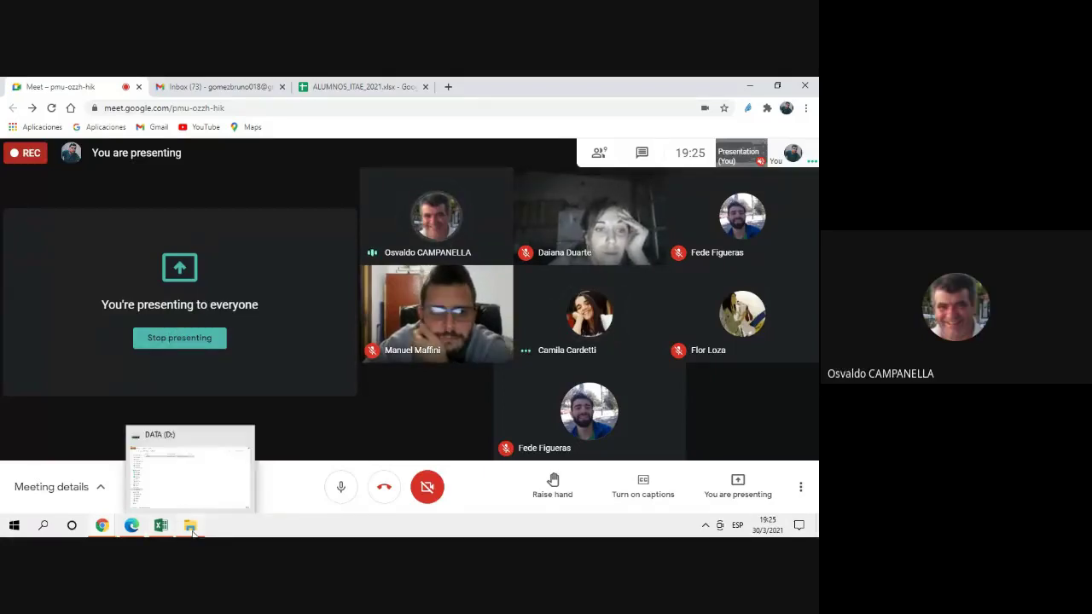
- Switch to the File Explorer window on DATA (D:), check the contents of the ARCH folder and return to the drive
click(192, 465)
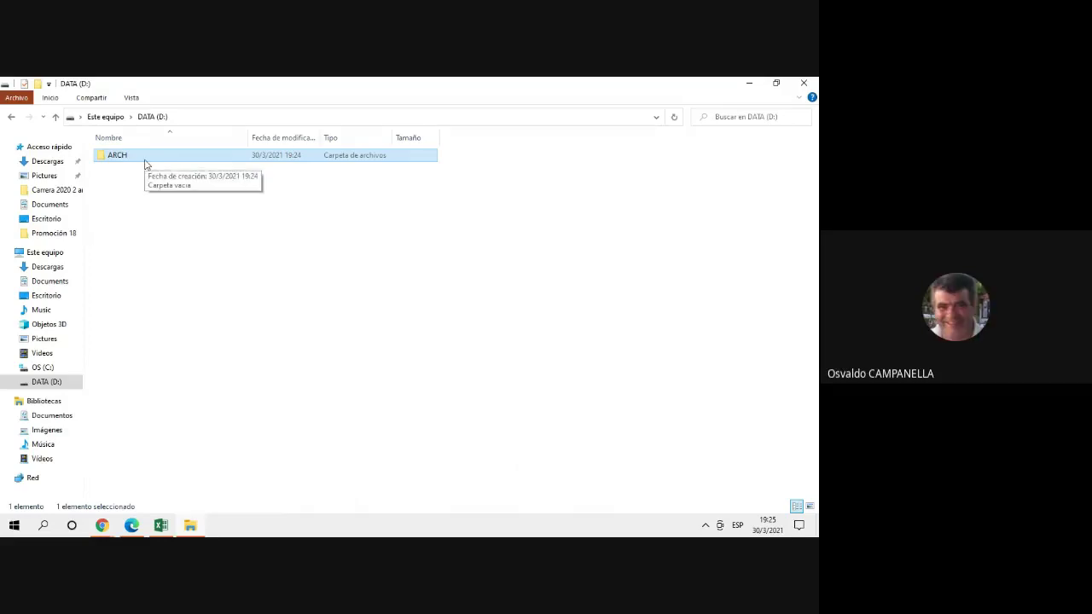
double_click(145, 165)
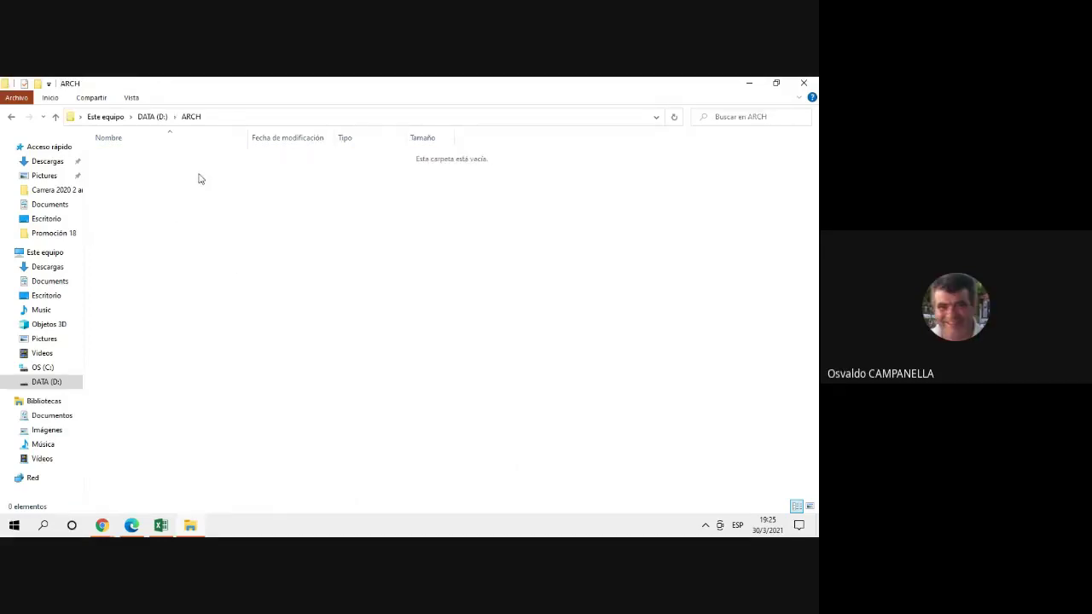
click(49, 382)
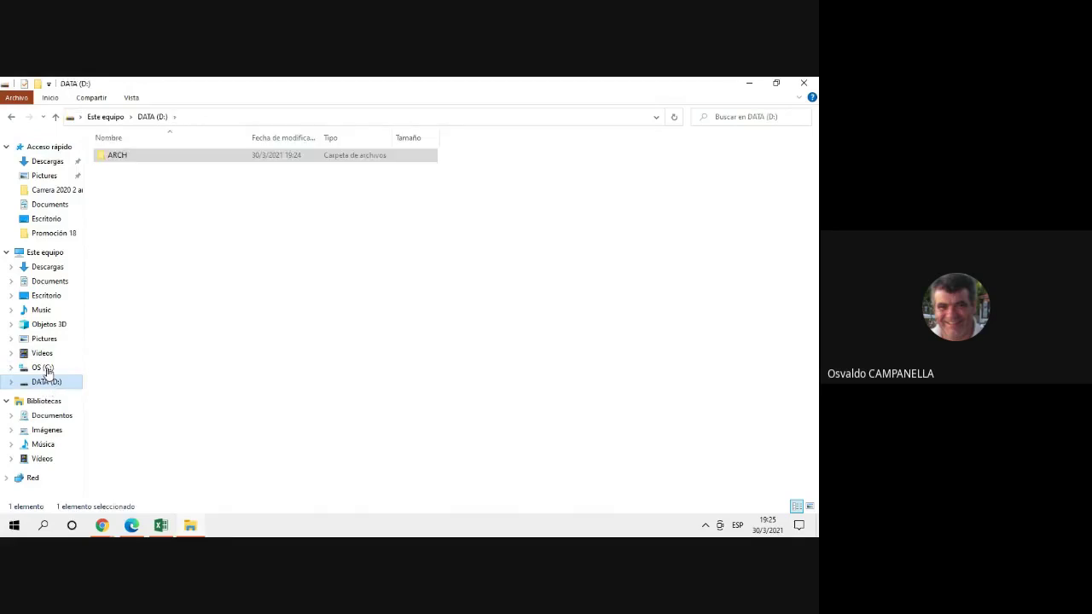
click(183, 189)
right_click(157, 206)
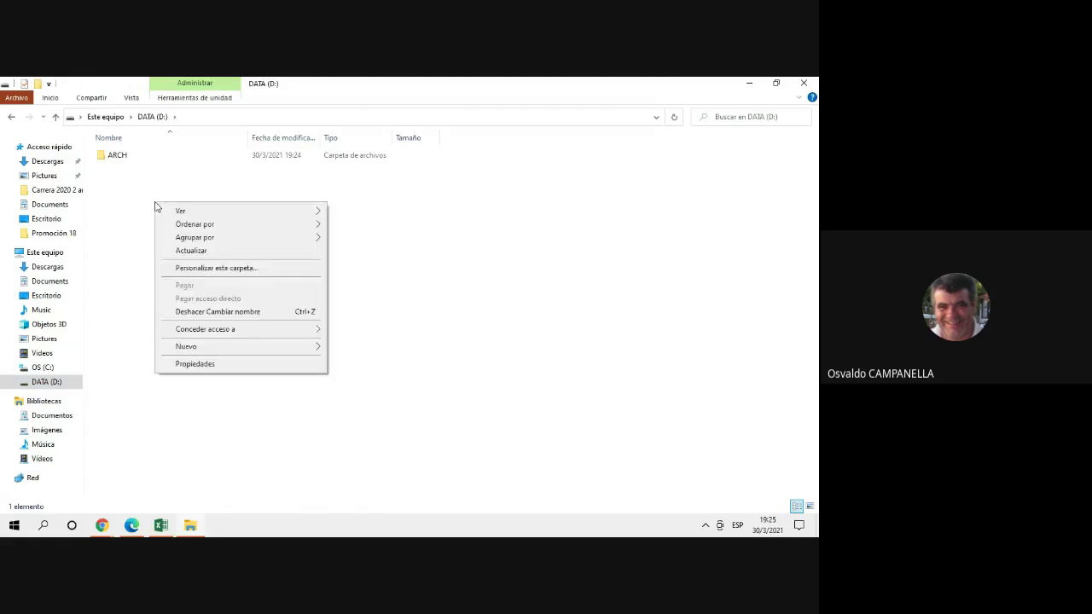
click(119, 273)
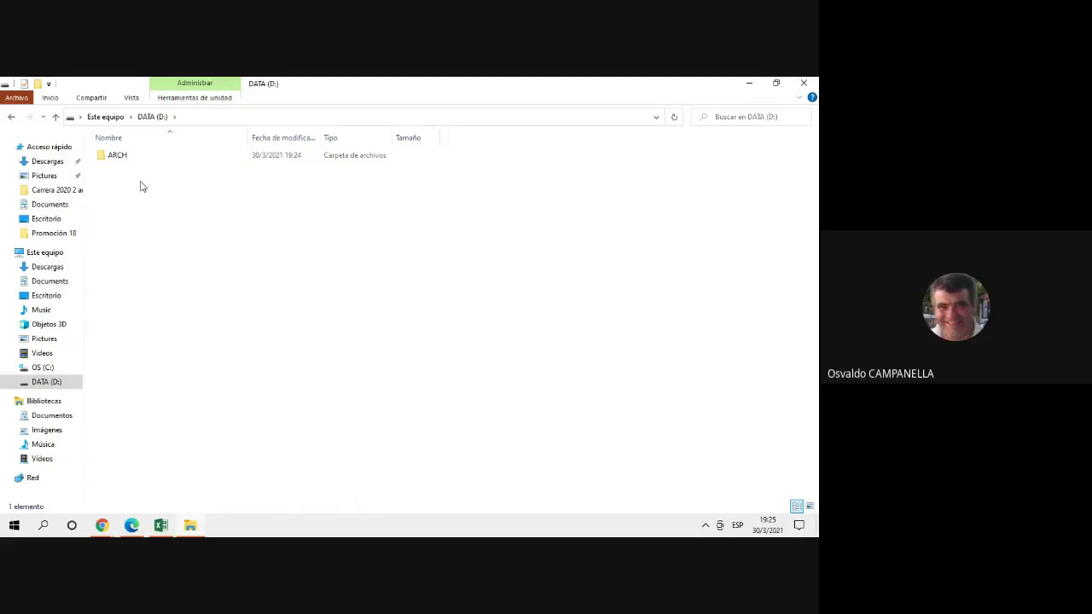
- Create a new folder named ITAE2021 inside the ARCH folder on DATA (D:)
double_click(116, 158)
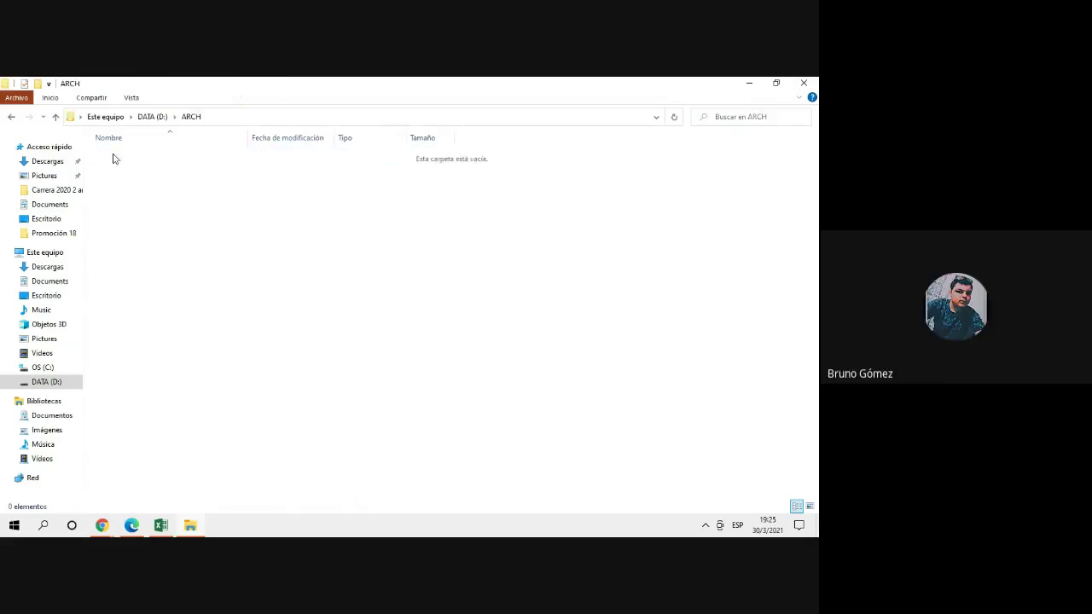
right_click(165, 214)
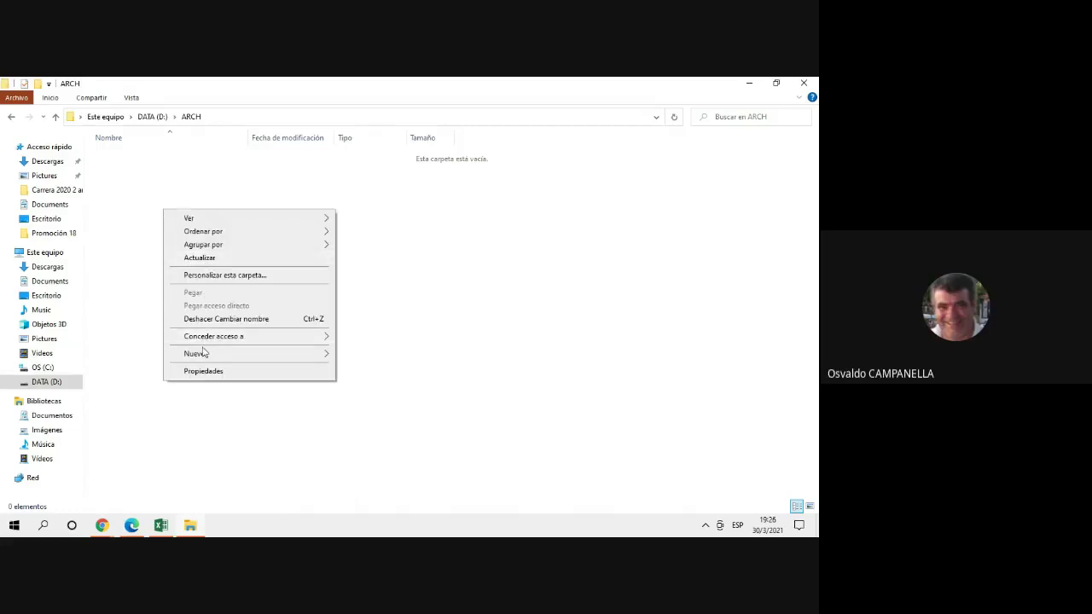
mouse_move(200, 353)
click(366, 354)
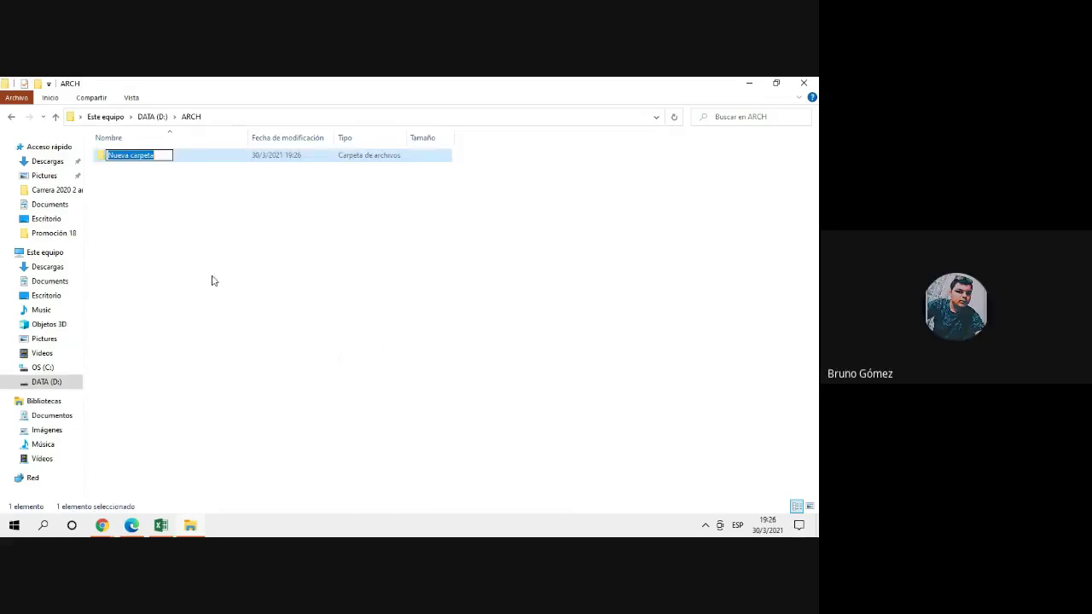
key(BackSpace)
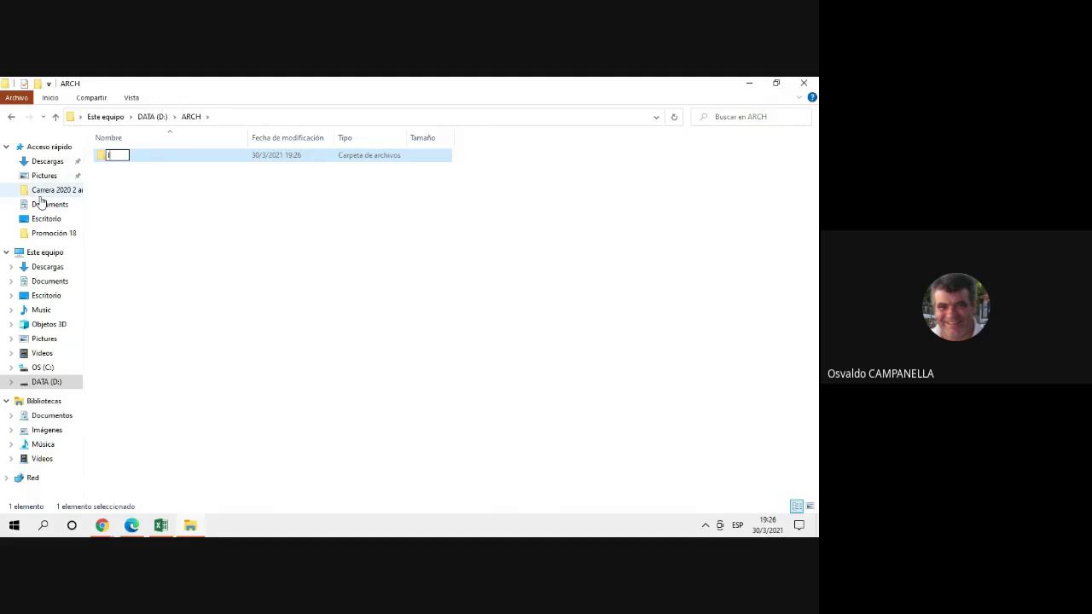
text(ITAE)
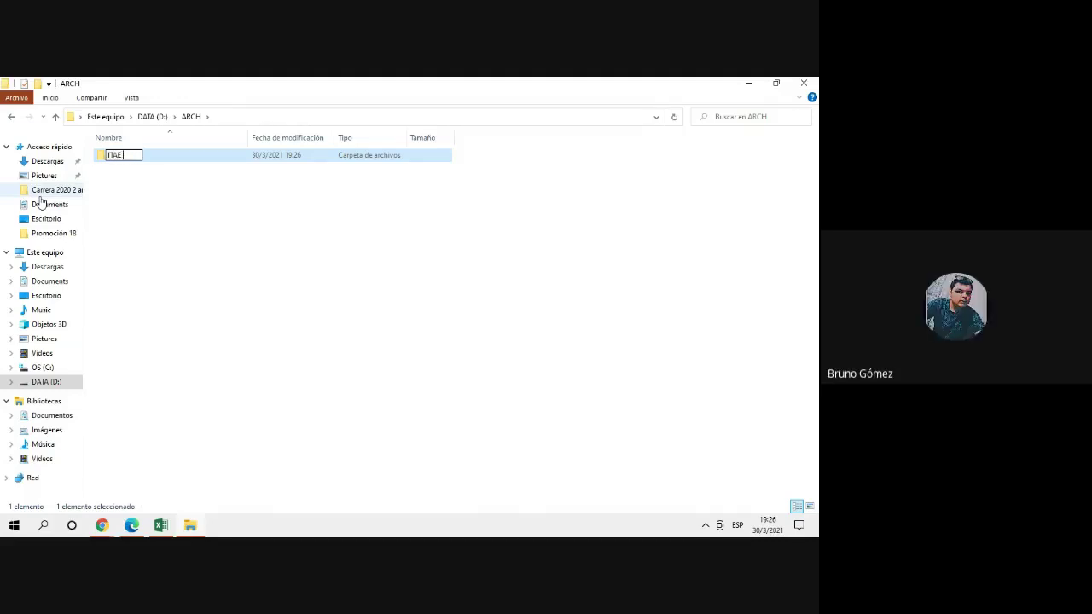
text( 2)
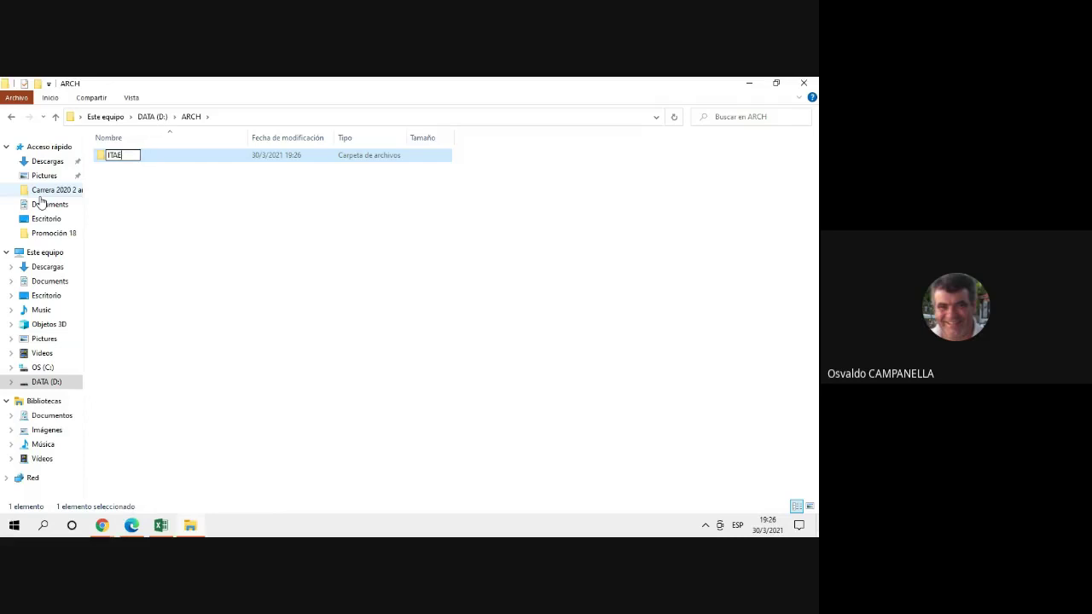
text(021)
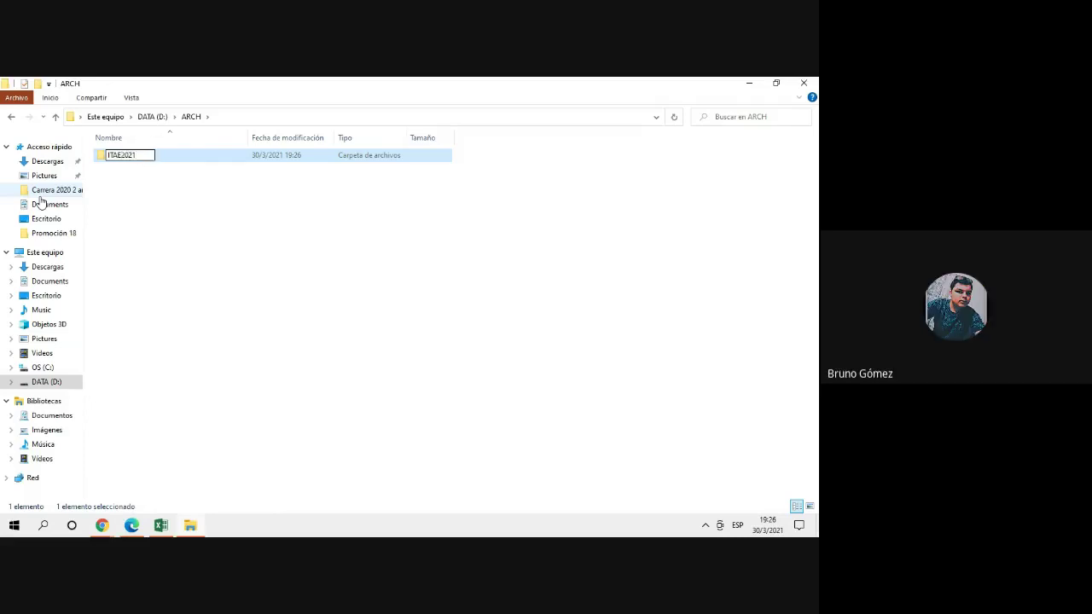
key(Return)
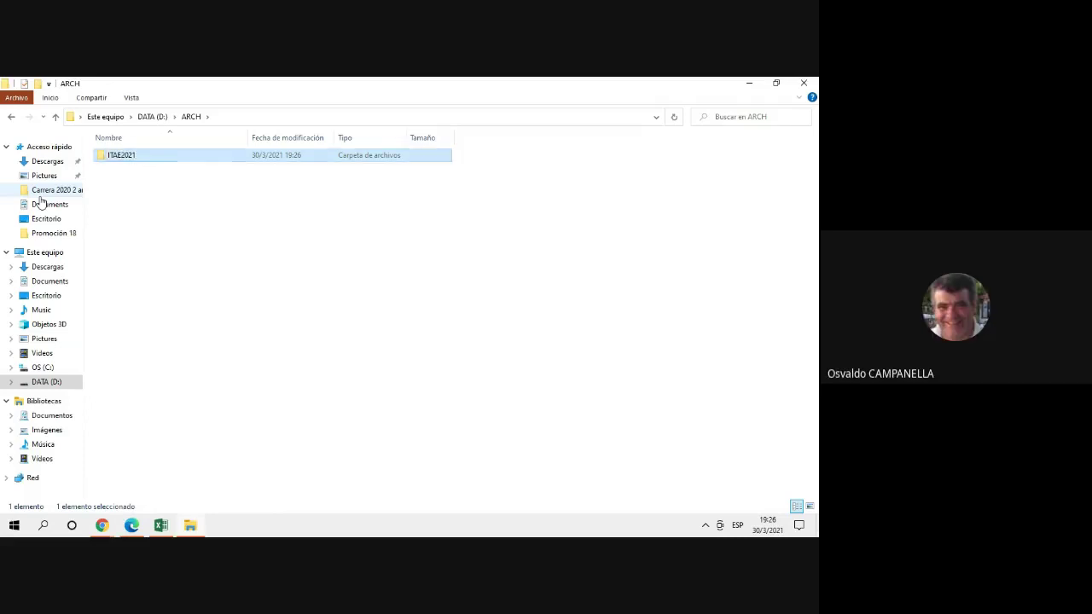
- Create a new folder named DATOS inside the ITAE2021 folder
double_click(130, 156)
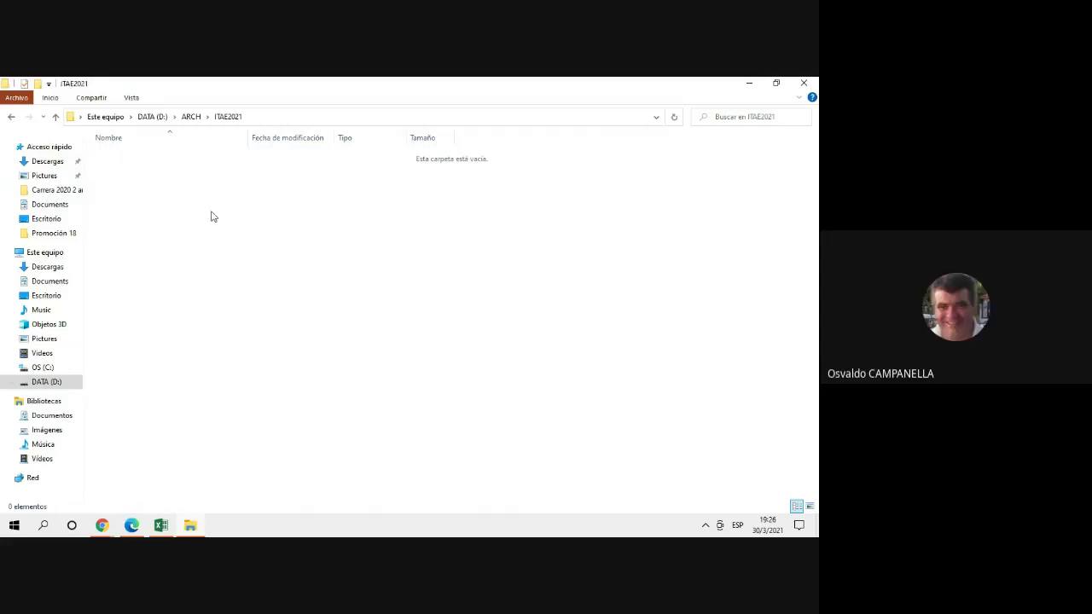
right_click(188, 192)
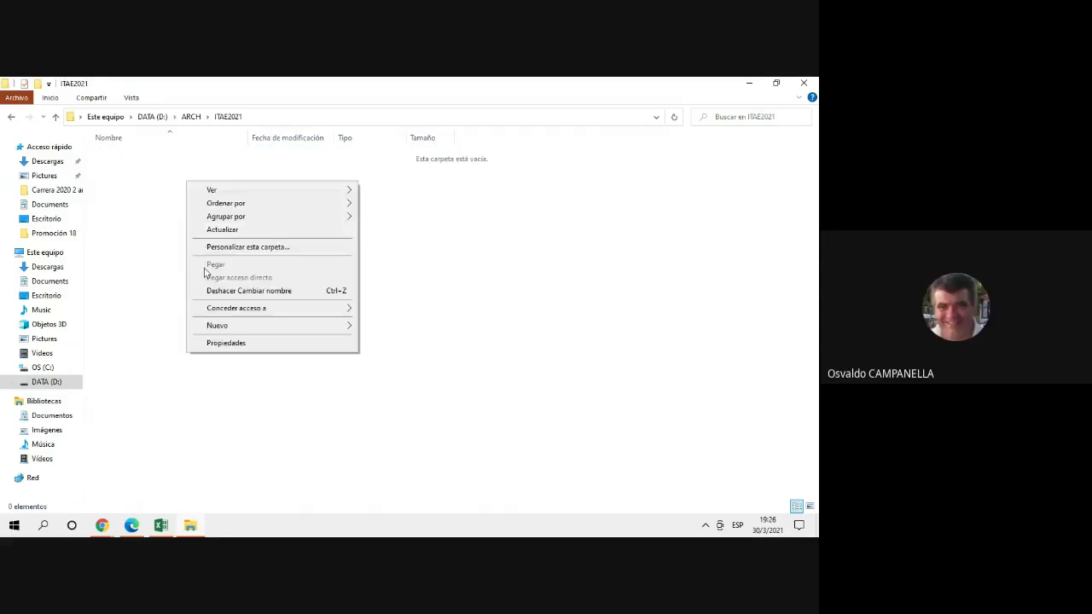
mouse_move(329, 333)
click(369, 330)
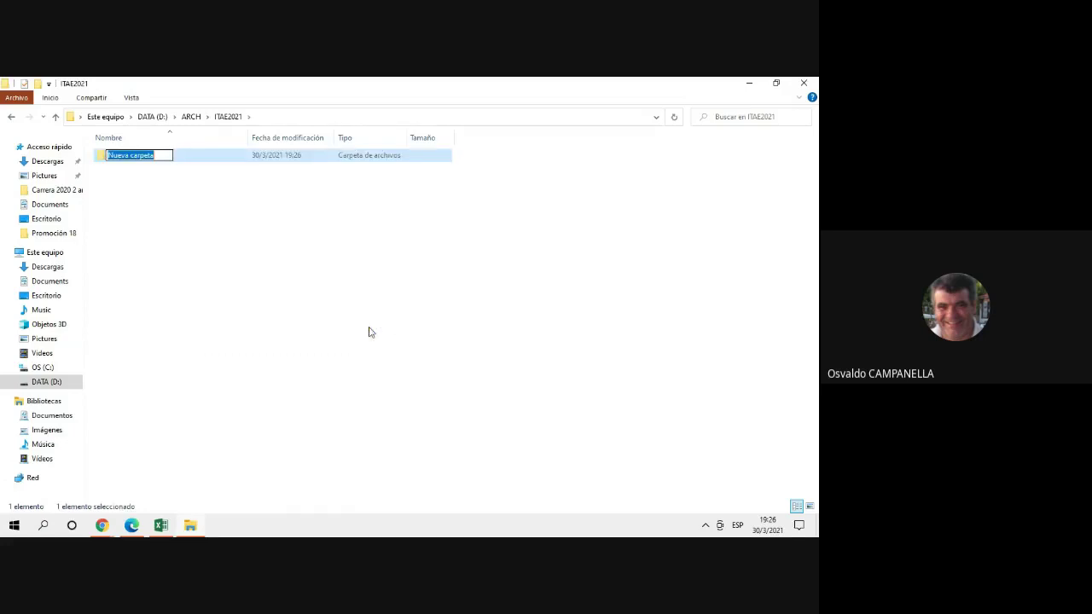
key(BackSpace)
text(DATOS)
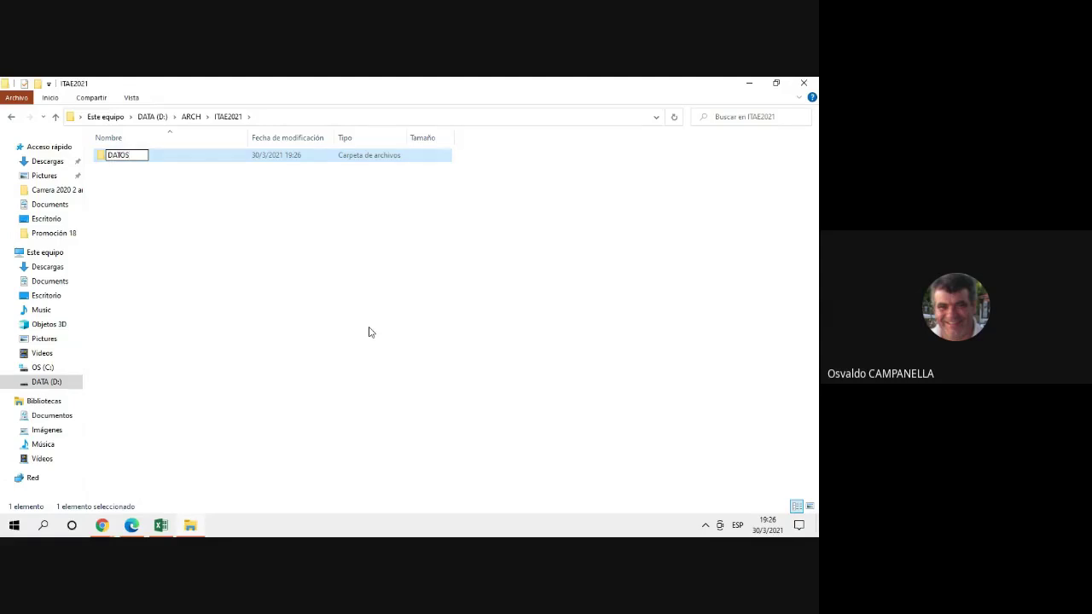
key(Return)
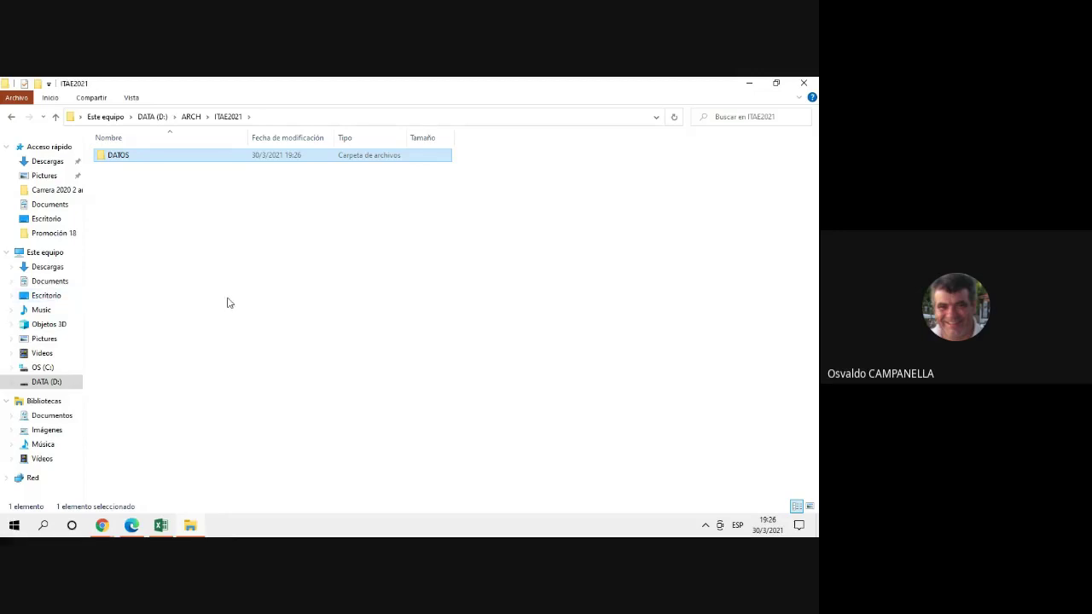
click(238, 265)
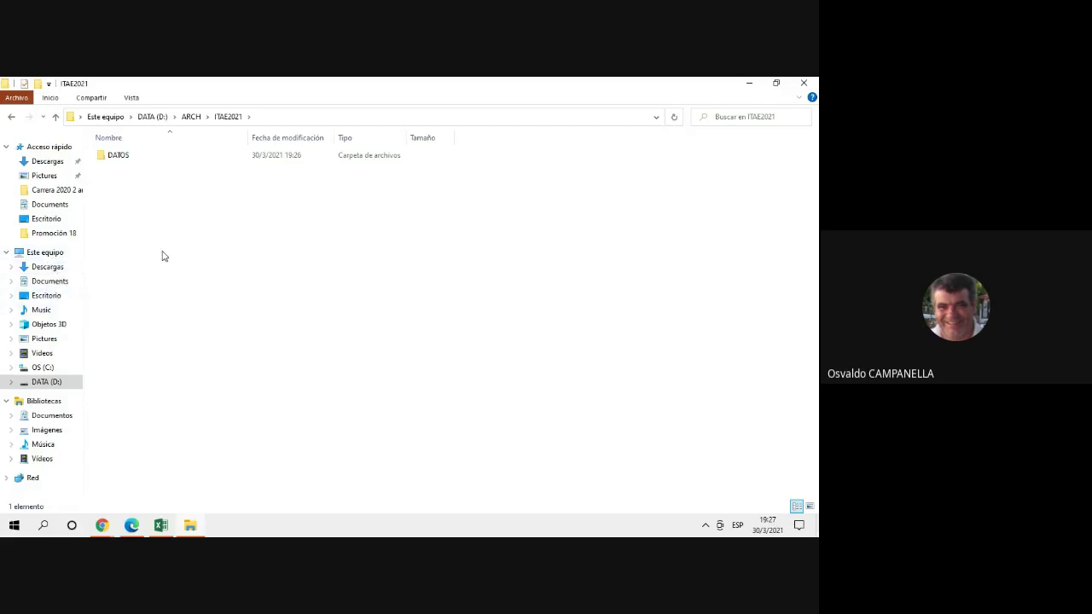
- Retrace the folder path from Este equipo through DATA (D:) and ARCH to the contents of ITAE2021
click(103, 525)
click(35, 384)
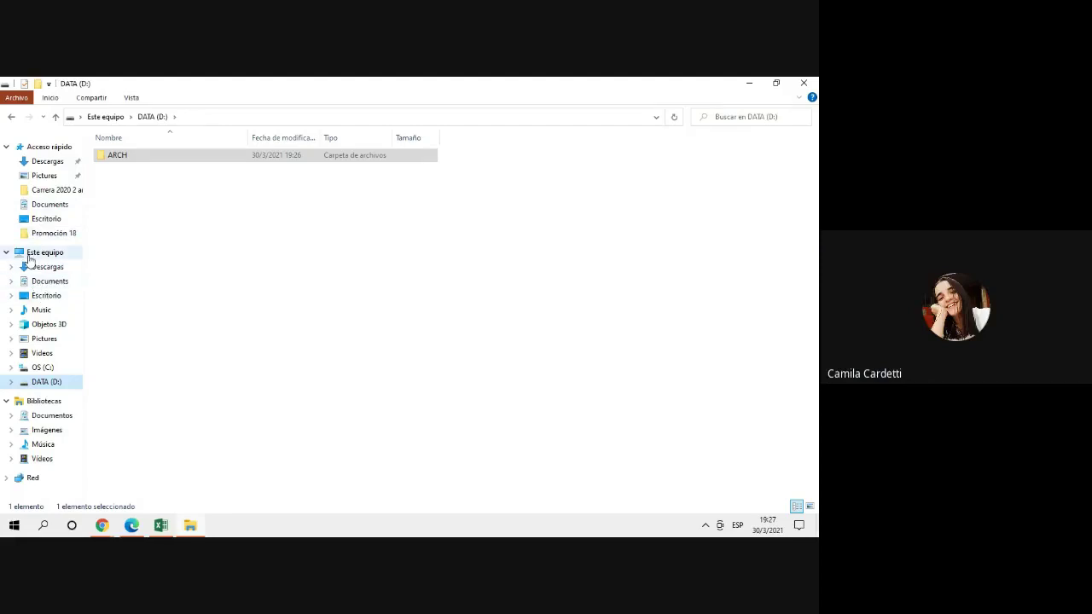
click(29, 254)
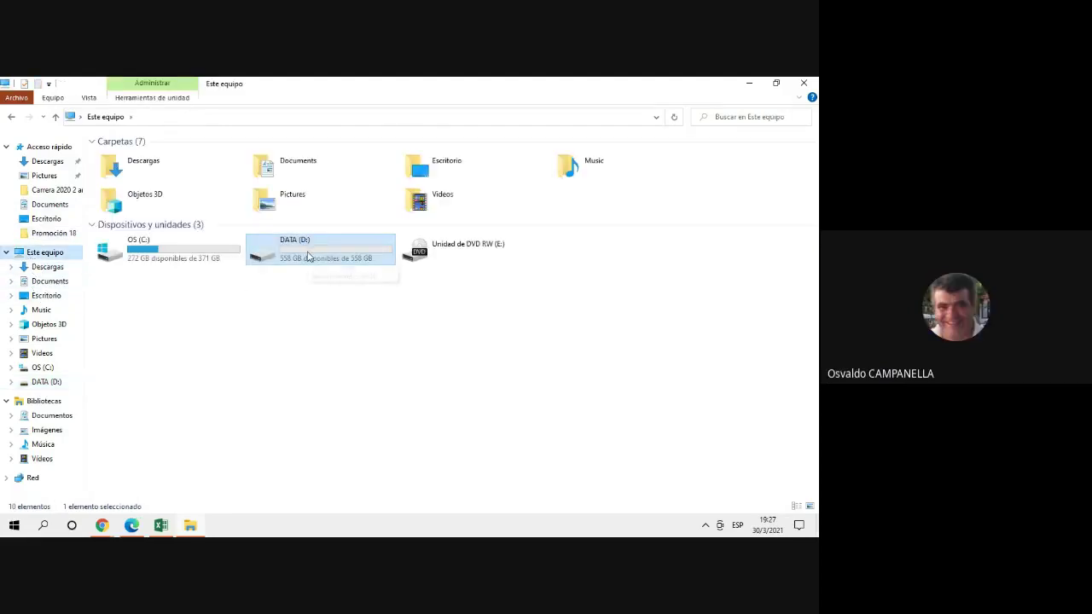
double_click(307, 255)
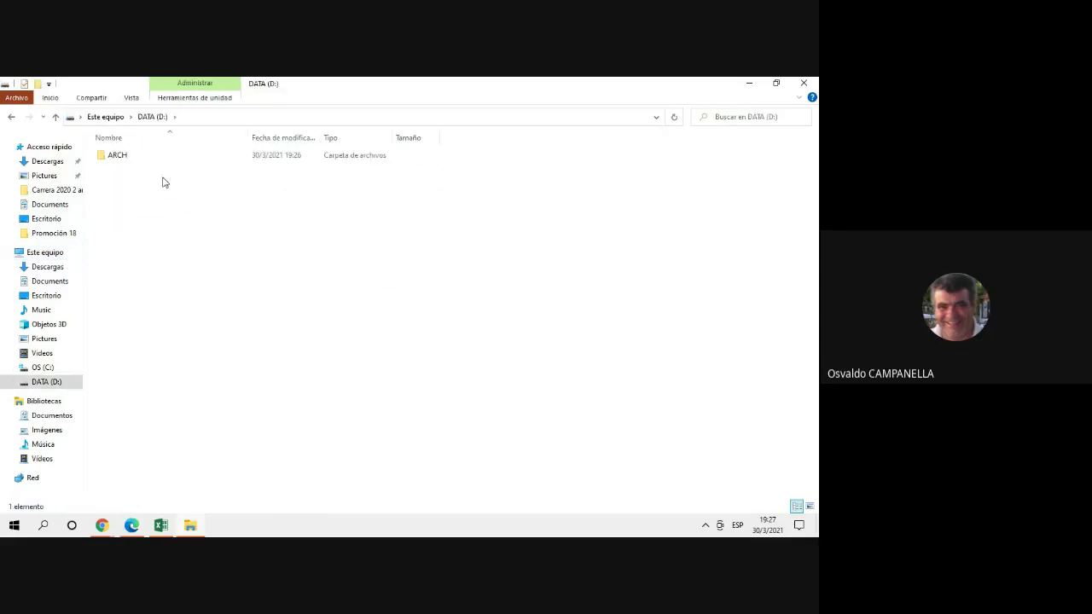
click(137, 157)
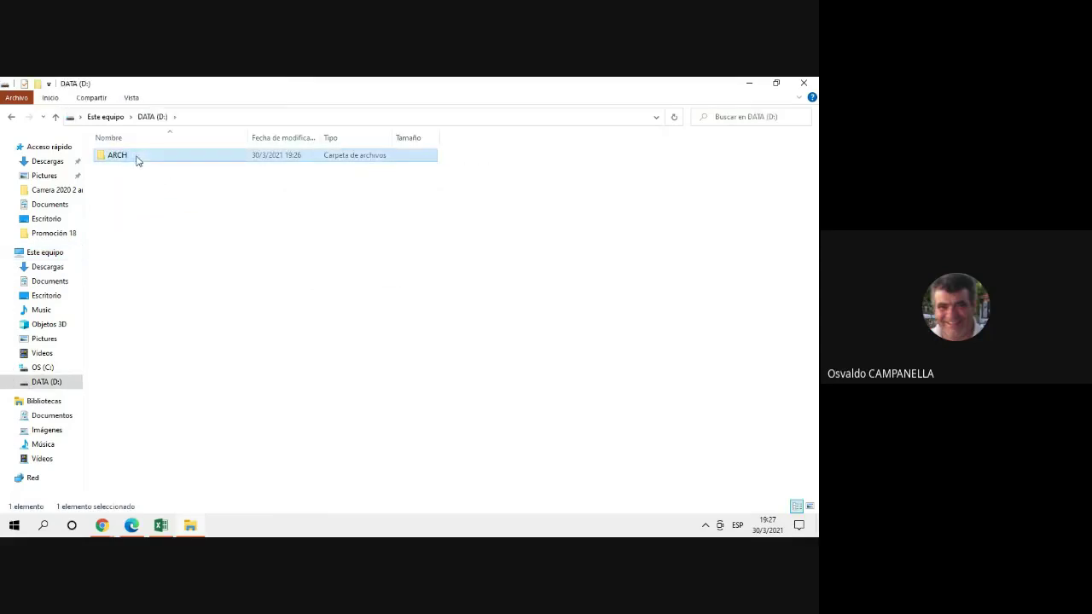
double_click(137, 160)
double_click(135, 161)
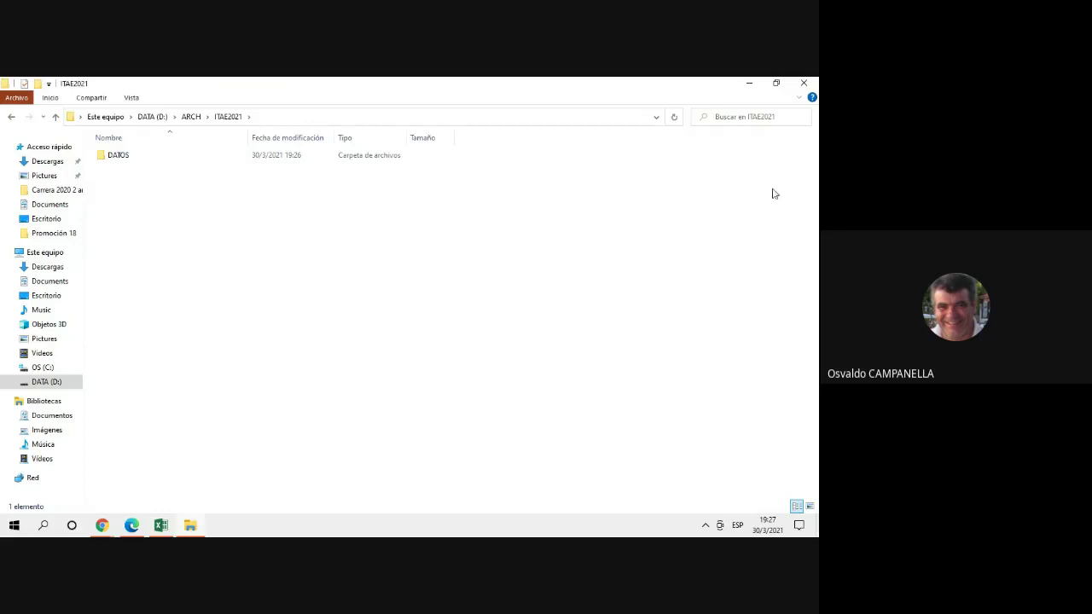
- Close the File Explorer window and open the presentation options in the Google Meet call
click(813, 83)
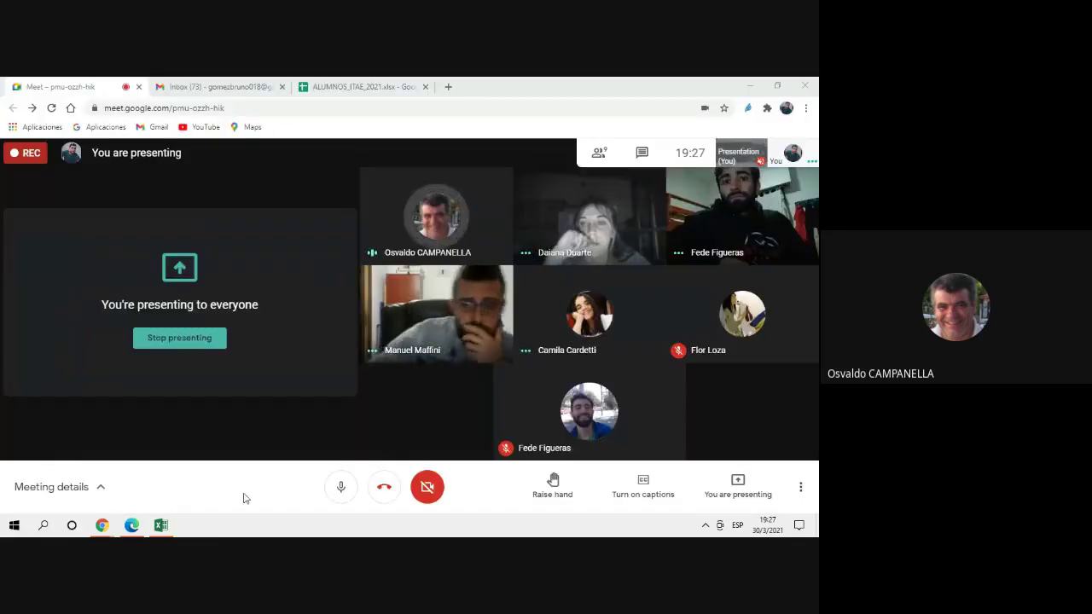
click(745, 495)
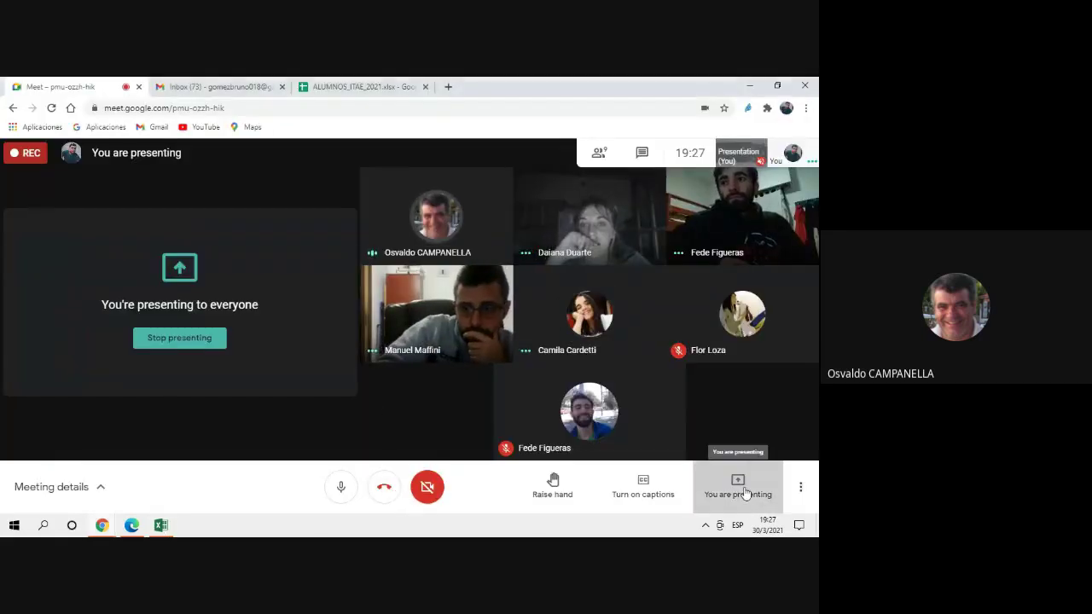